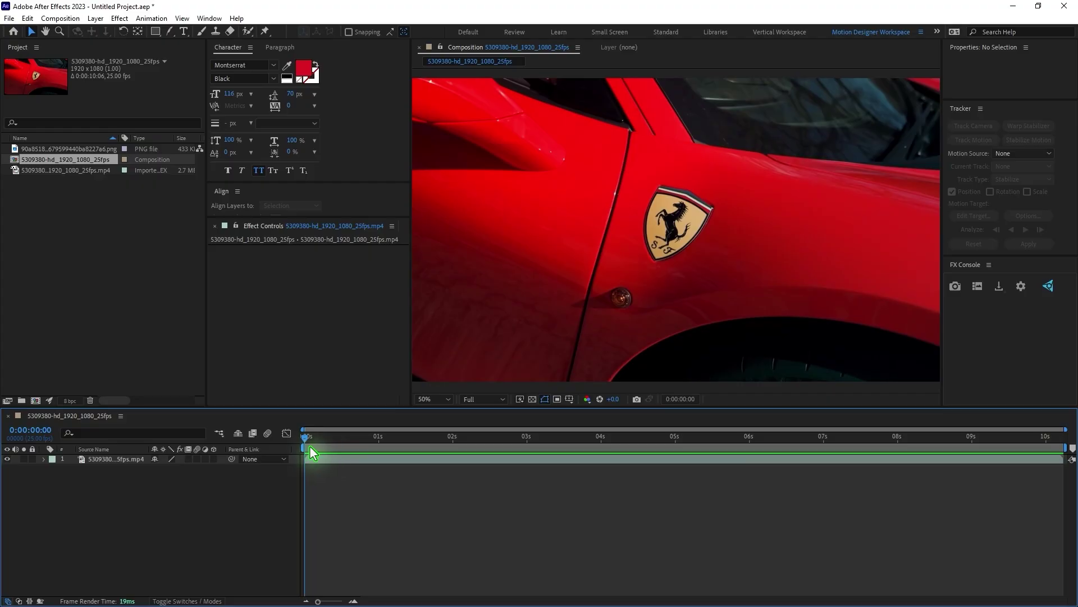
# Open the crest PNG in the footage viewer to examine the replacement logo.
pyautogui.moveTo(310, 447)
pyautogui.mouseDown()
pyautogui.moveTo(571, 458)
pyautogui.moveTo(306, 447)
pyautogui.mouseUp()
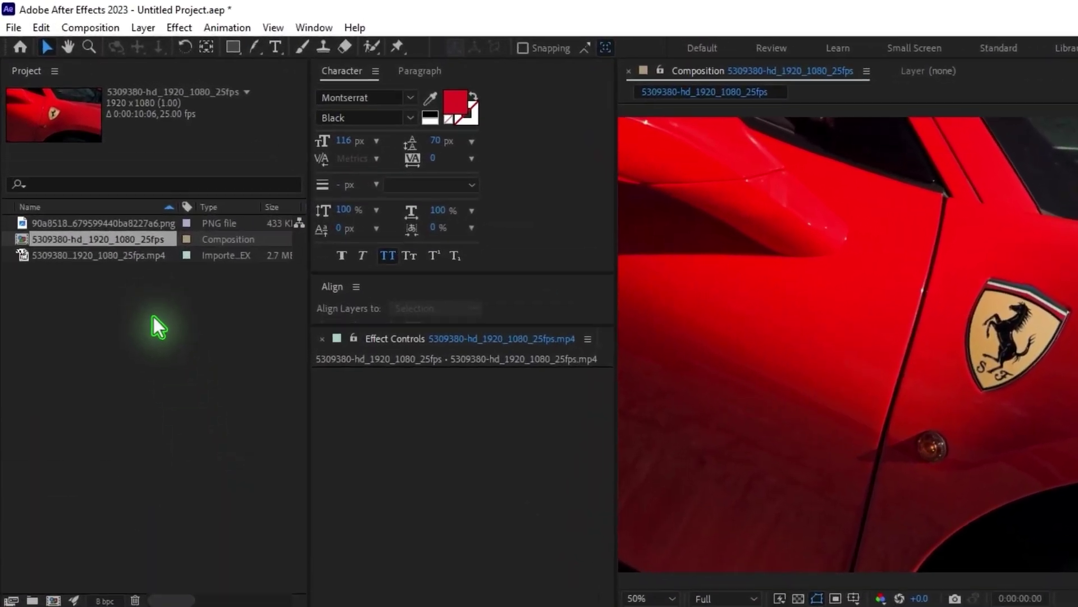
pyautogui.doubleClick(90, 224)
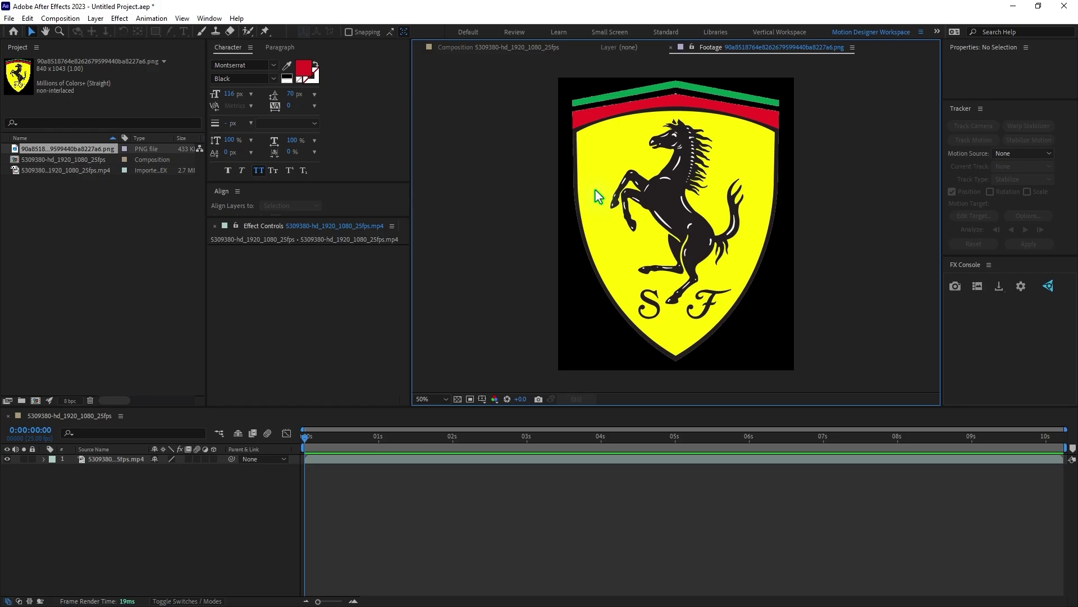
# Apply Warp Stabilizer to the car footage layer in the composition.
pyautogui.click(340, 460)
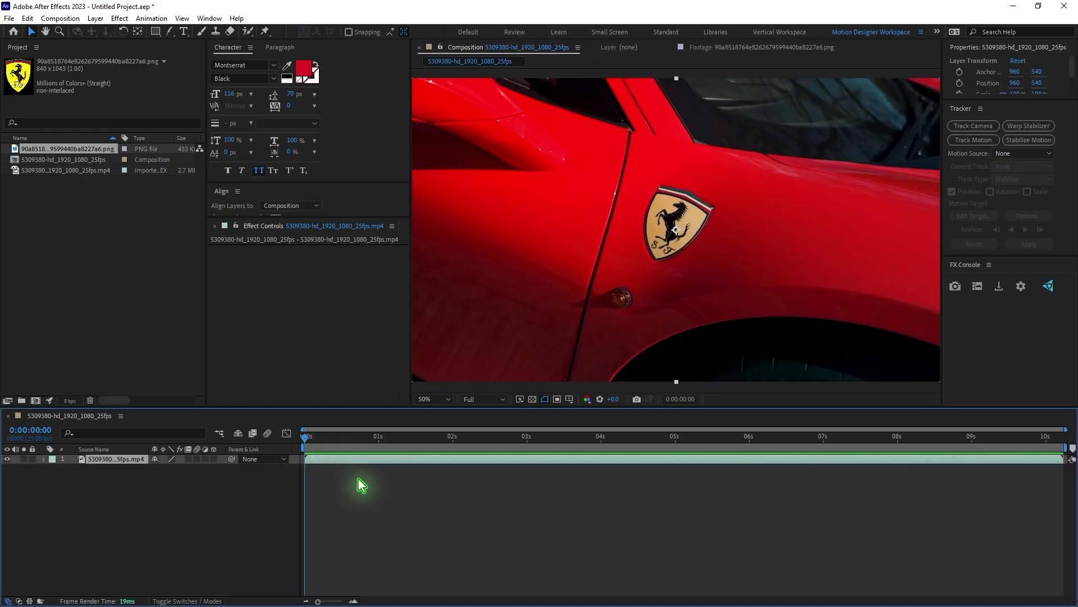
pyautogui.click(358, 477)
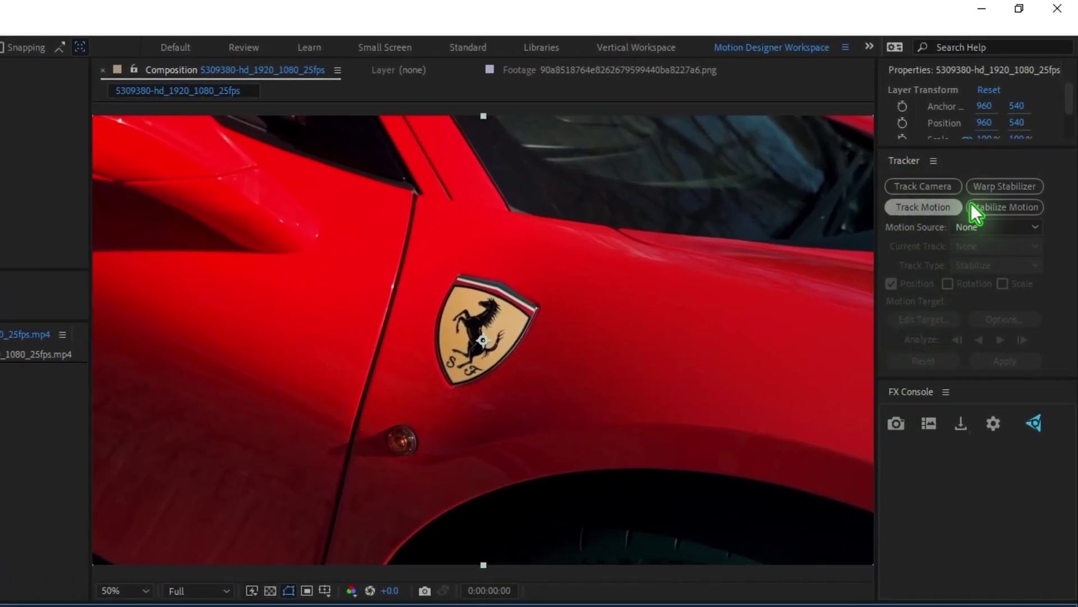
pyautogui.click(985, 187)
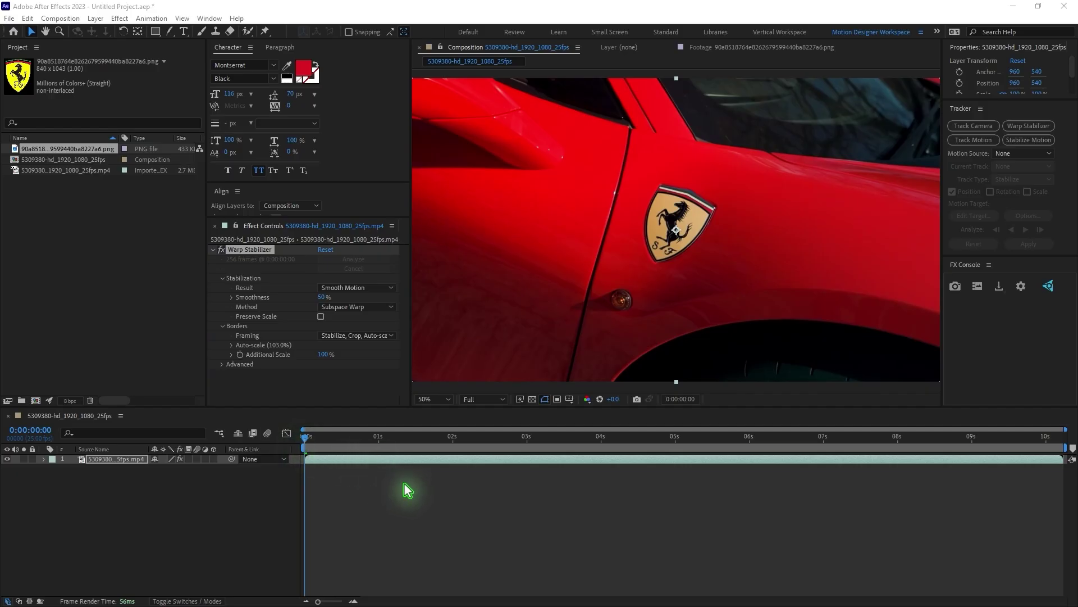
# Pre-compose the stabilized video layer as Footage, moving all attributes into the new composition.
pyautogui.click(414, 481)
pyautogui.rightClick(416, 460)
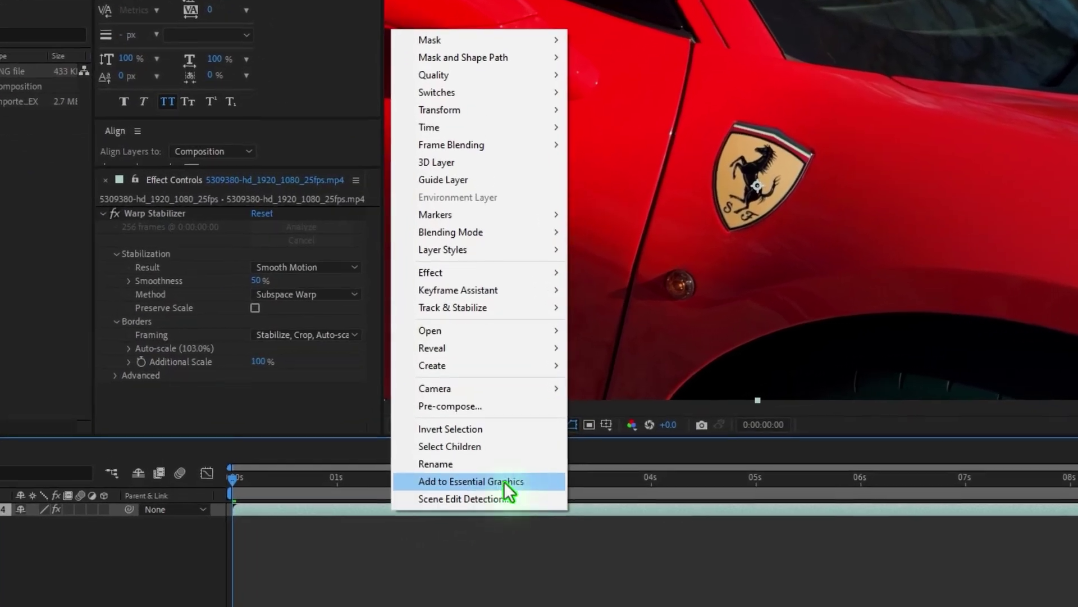
pyautogui.click(492, 405)
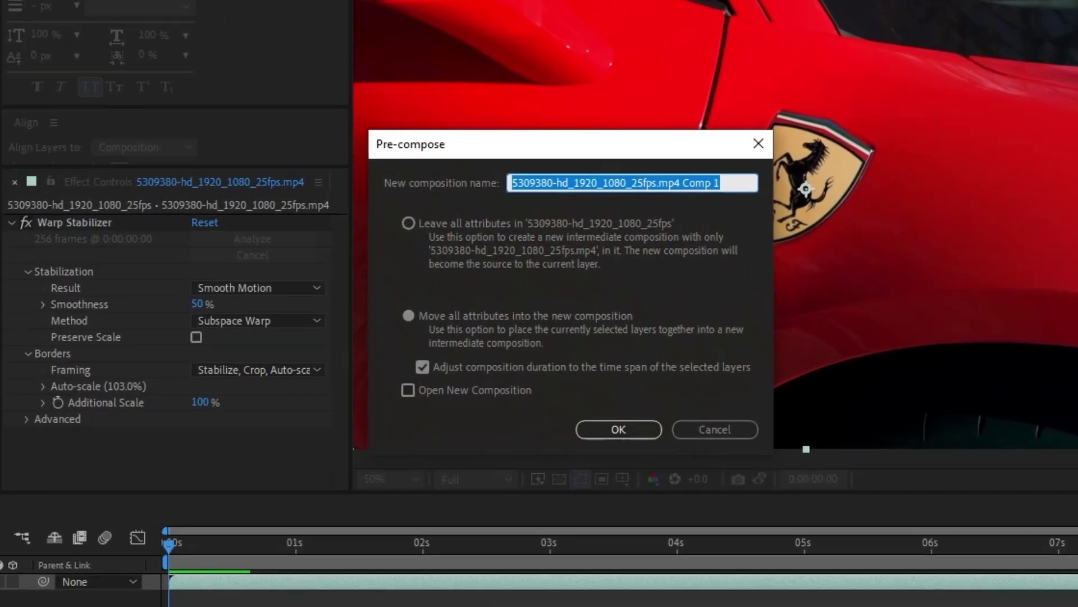
pyautogui.write('Footage')
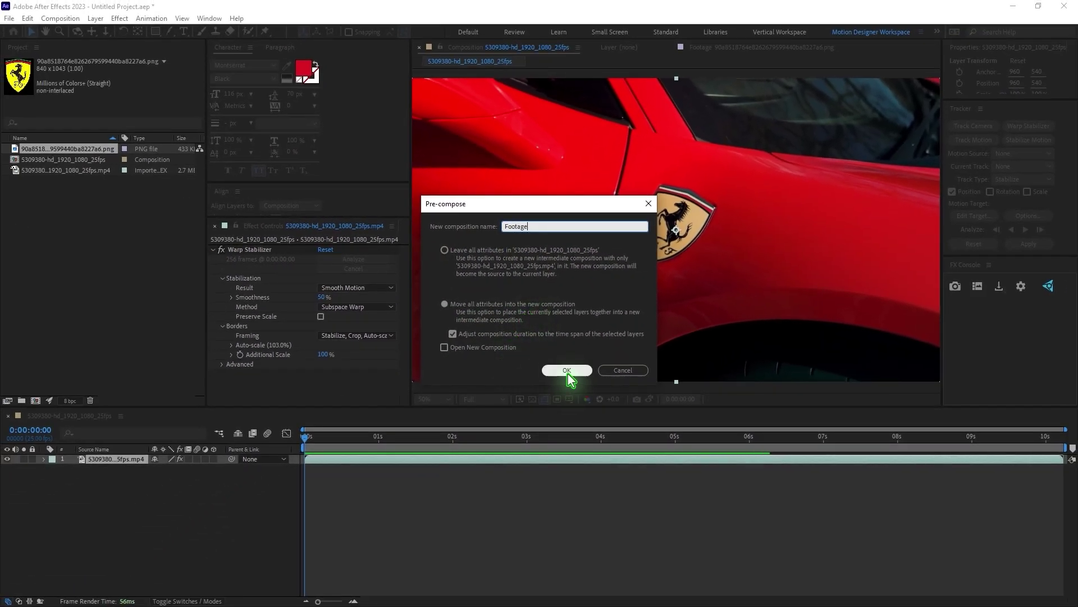
pyautogui.click(594, 420)
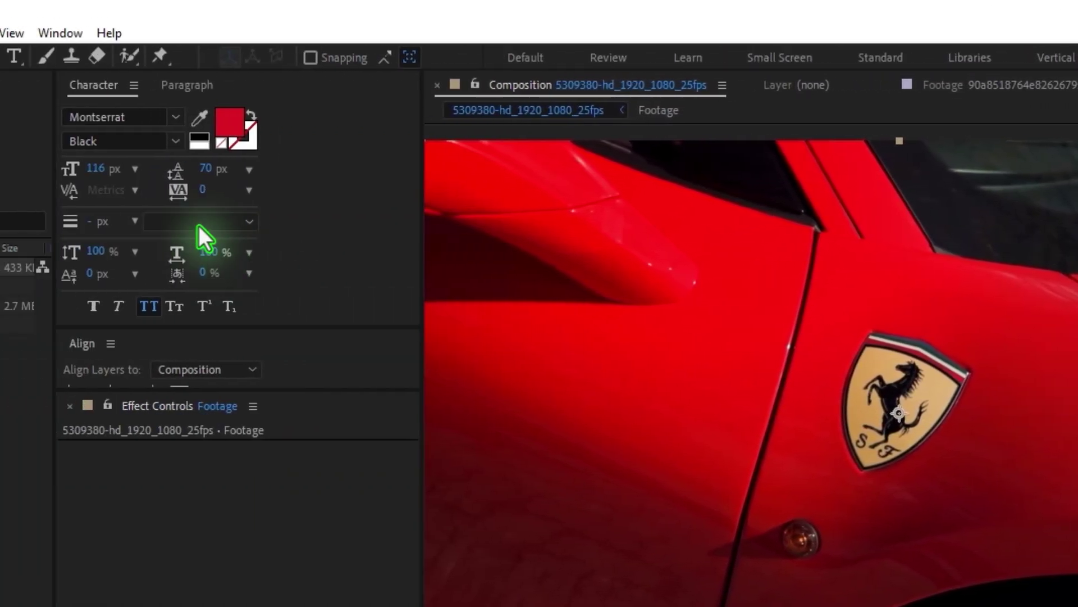
# Run a 3D camera track on the Footage layer.
pyautogui.click(60, 33)
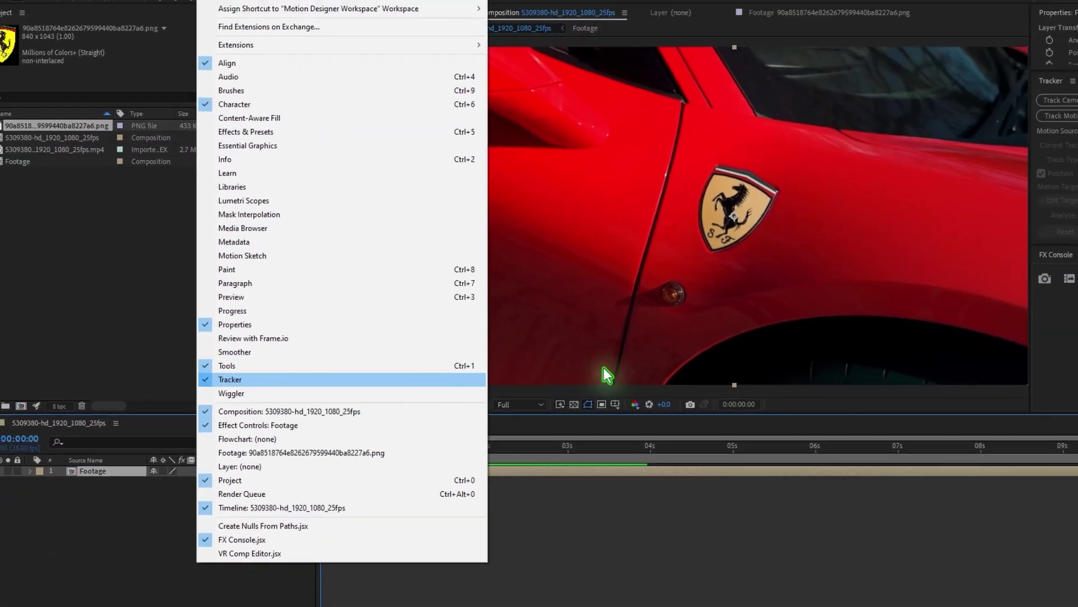
pyautogui.click(603, 369)
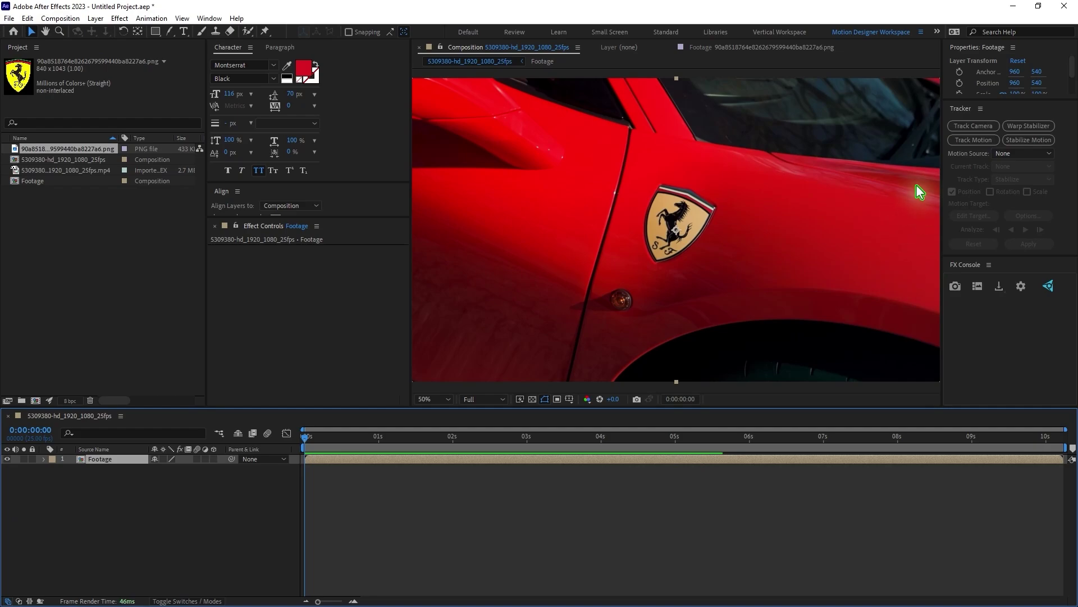
pyautogui.click(973, 128)
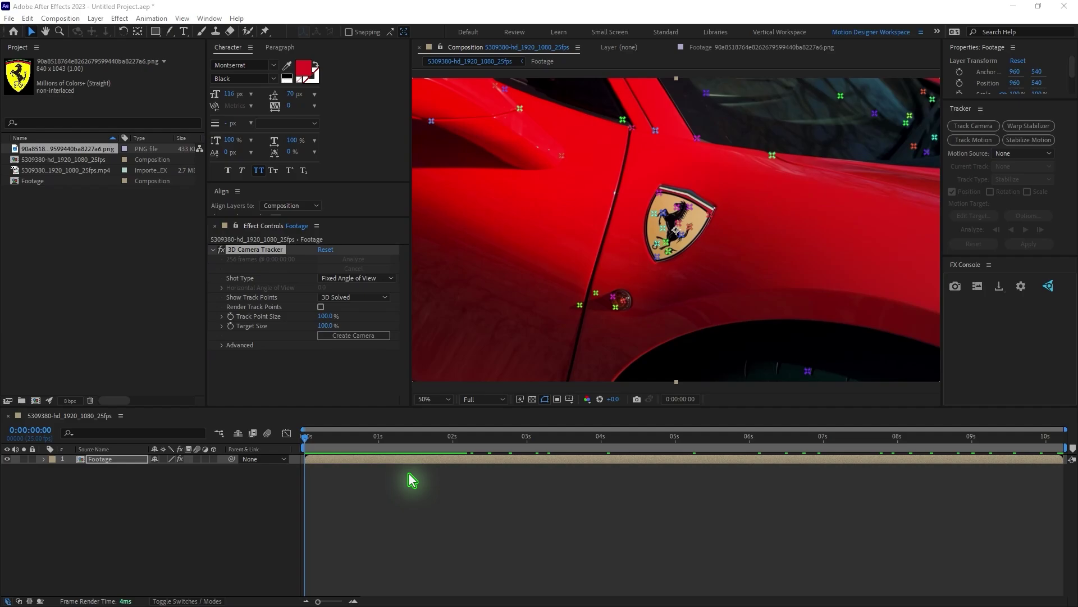
# At the last frame, select the track points on the car's badge and create a solid and camera from them.
pyautogui.moveTo(304, 438); pyautogui.dragTo(1075, 482)
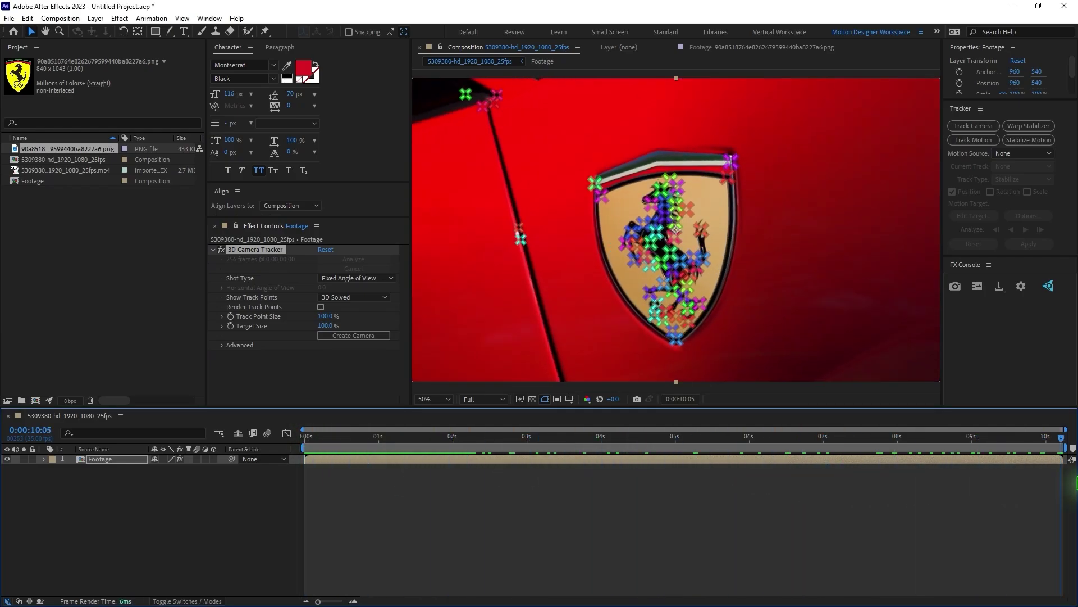
pyautogui.moveTo(756, 137)
pyautogui.mouseDown()
pyautogui.moveTo(646, 360)
pyautogui.moveTo(801, 251)
pyautogui.moveTo(702, 105)
pyautogui.moveTo(725, 118)
pyautogui.mouseUp()
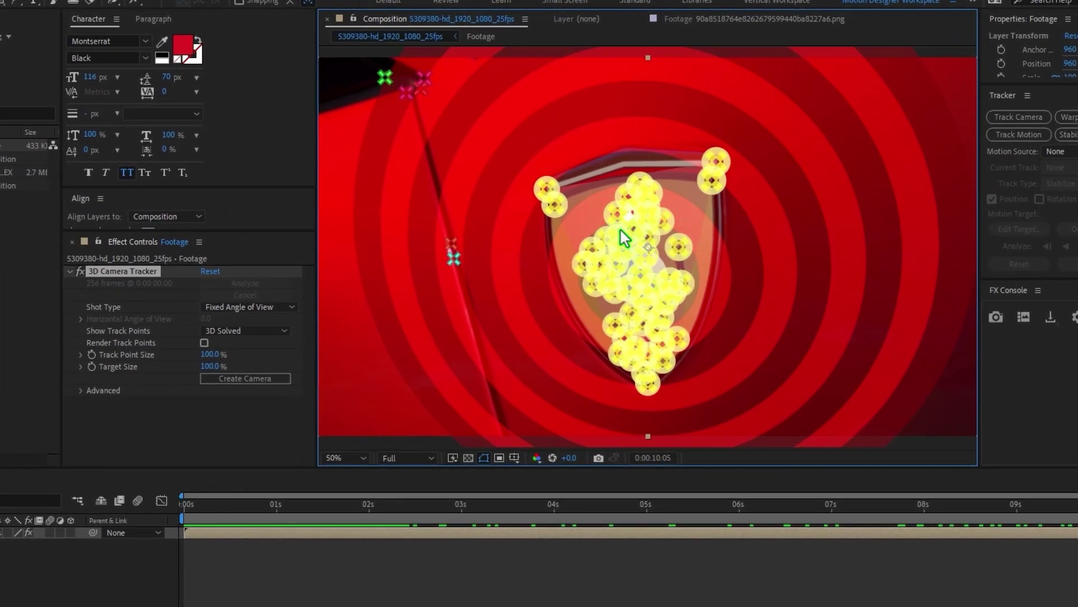
pyautogui.rightClick(616, 250)
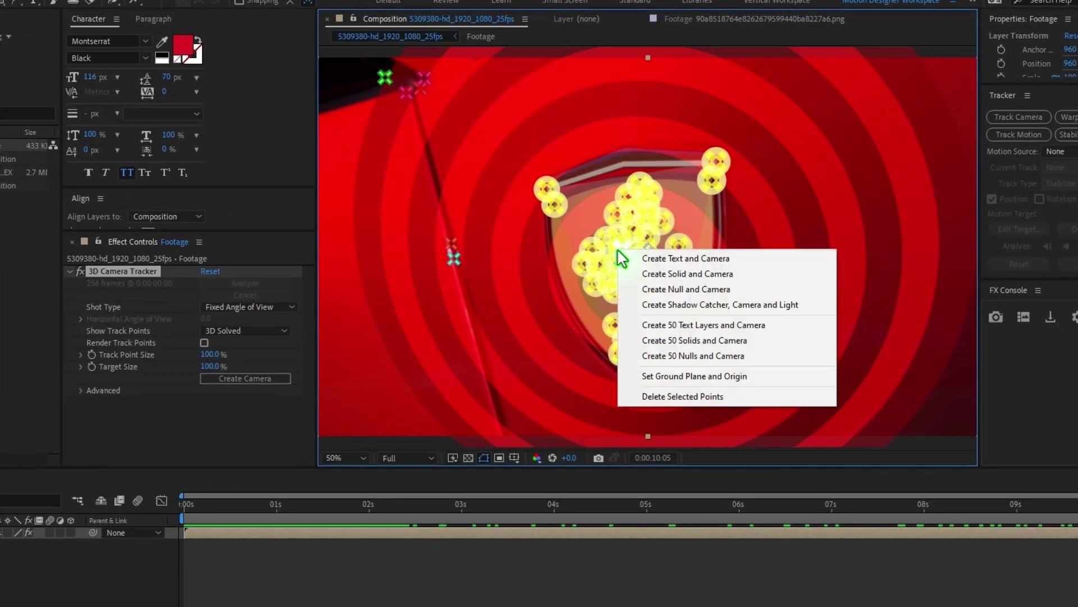
pyautogui.click(702, 274)
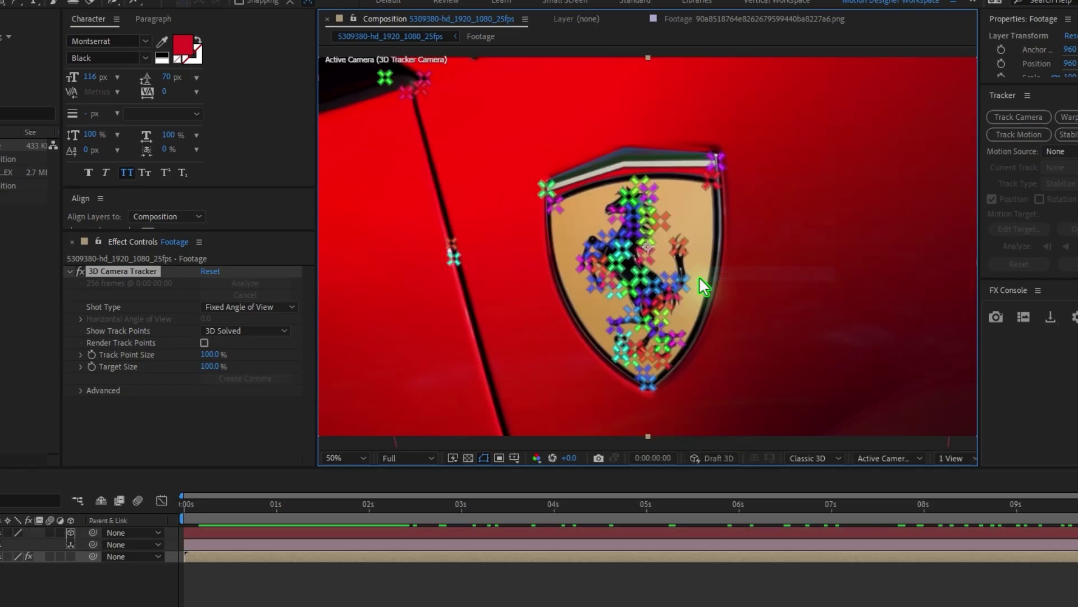
# Return to the first frame and add the crest PNG as a layer above Track Solid 1.
pyautogui.moveTo(1077, 509); pyautogui.dragTo(610, 518)
pyautogui.moveTo(642, 441); pyautogui.dragTo(304, 441)
pyautogui.click(97, 294)
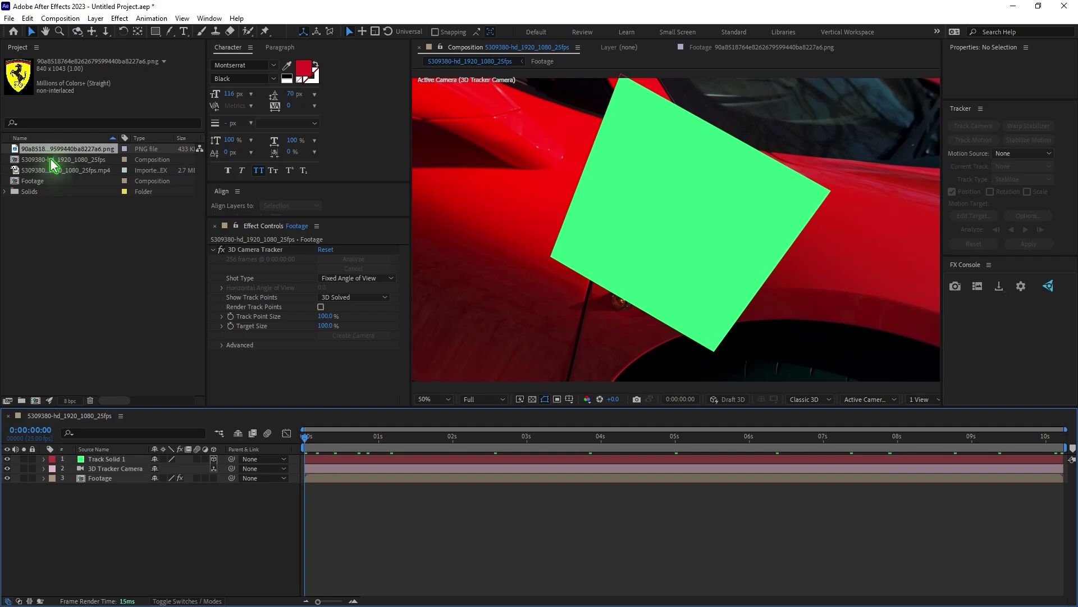
pyautogui.moveTo(56, 149); pyautogui.dragTo(138, 461)
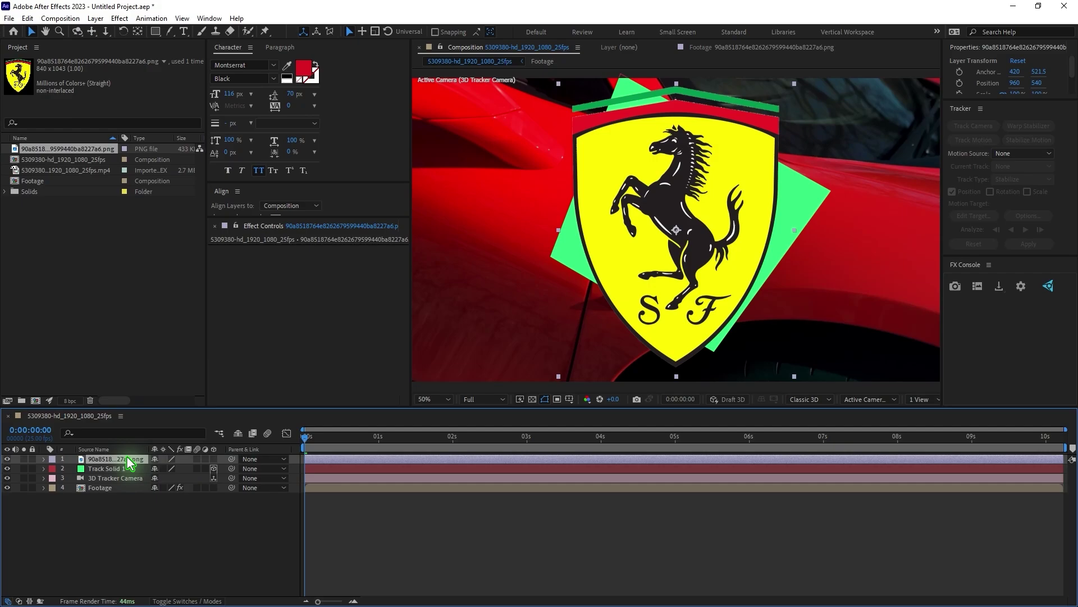
# Pre-compose the crest PNG layer as Logo with all attributes moved, and make it a 3D layer.
pyautogui.hotkey('ctrl', 'shift', 'c')
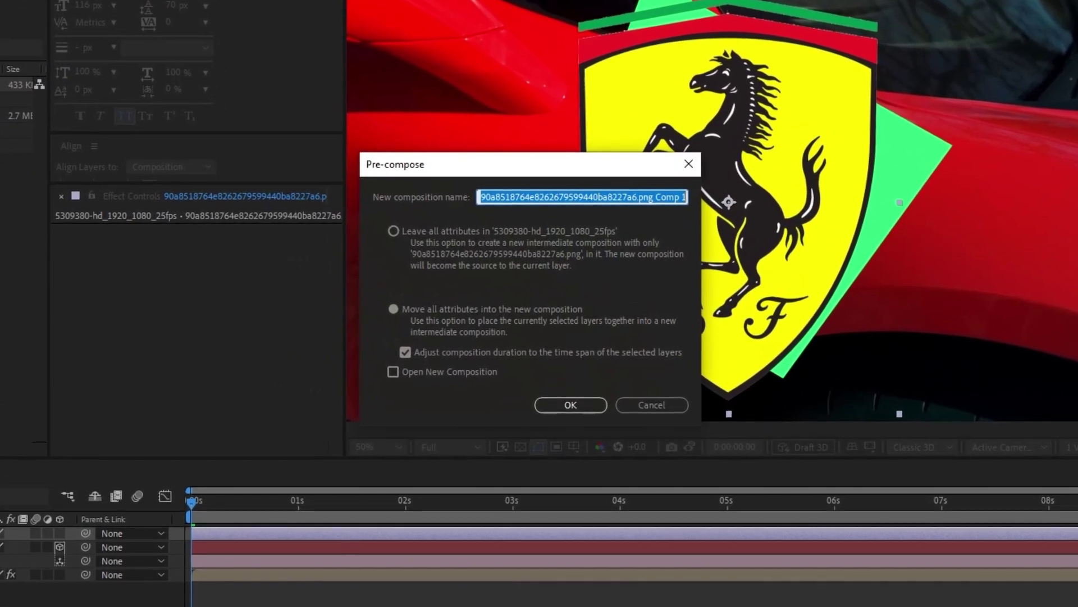
pyautogui.write('Logo')
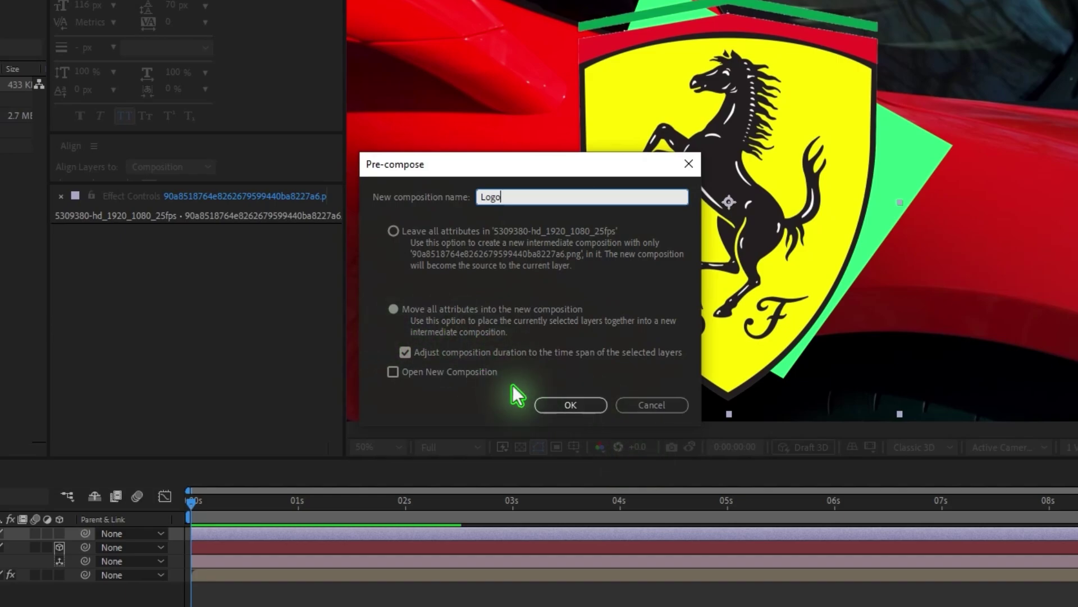
pyautogui.click(567, 405)
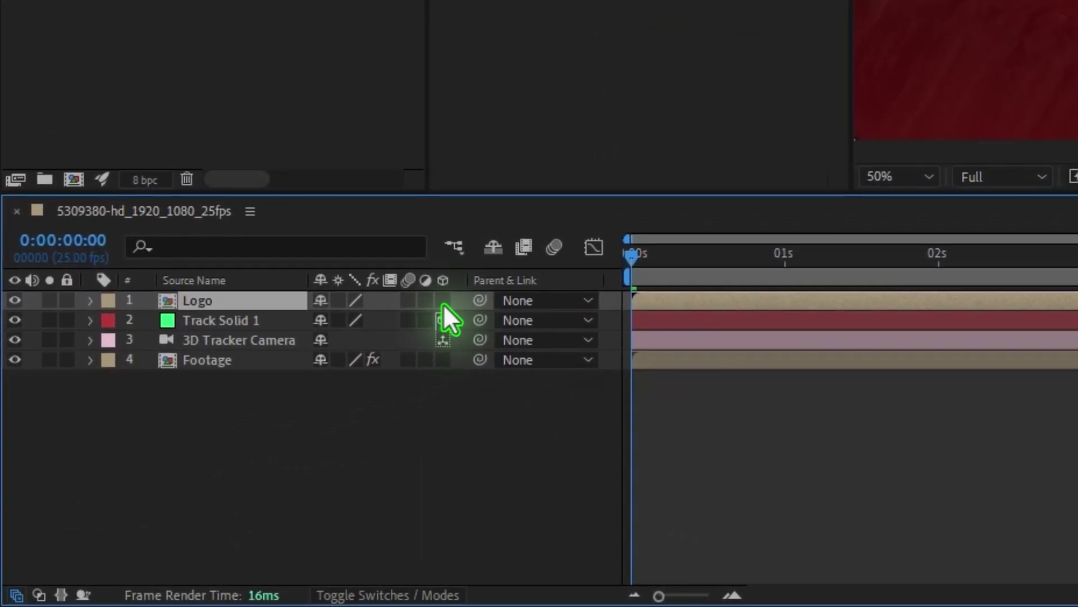
pyautogui.click(444, 318)
# Copy the position of Track Solid 1 onto the Logo layer and hide the solid.
pyautogui.click(220, 327)
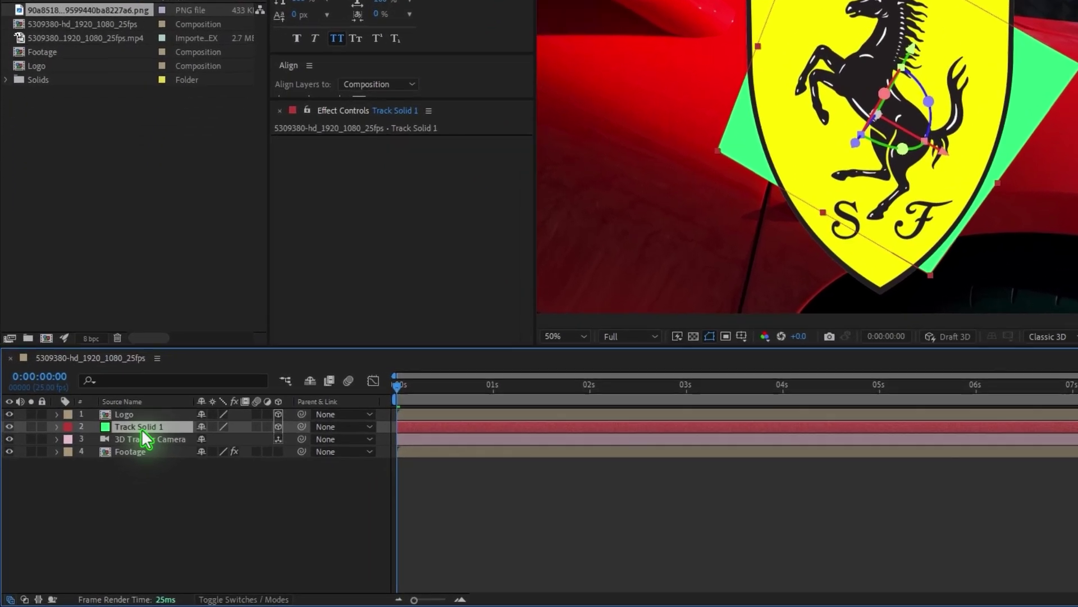
pyautogui.press('p')
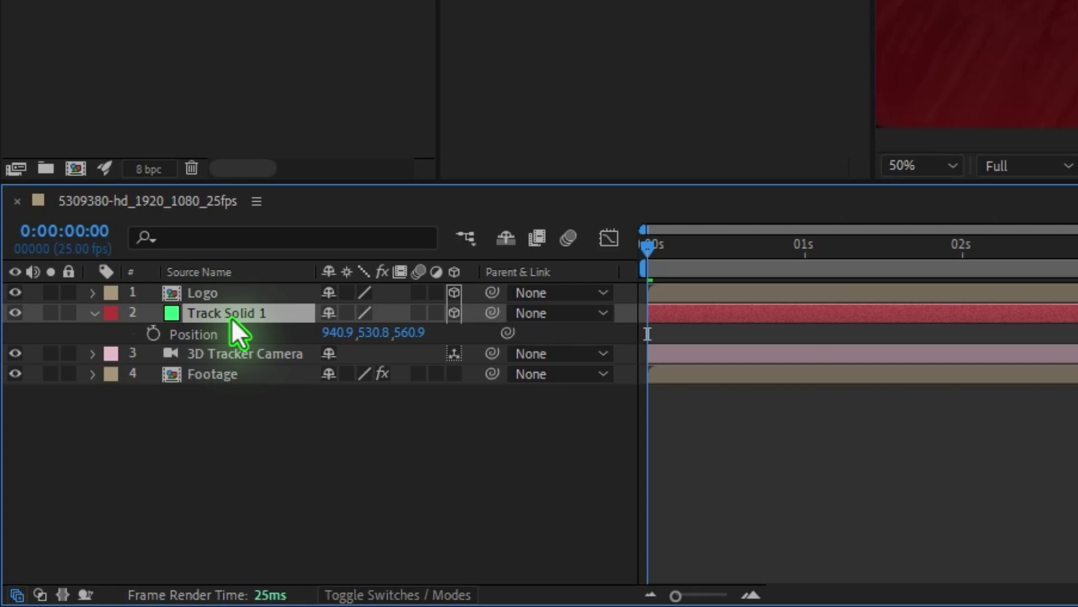
pyautogui.press('Return')
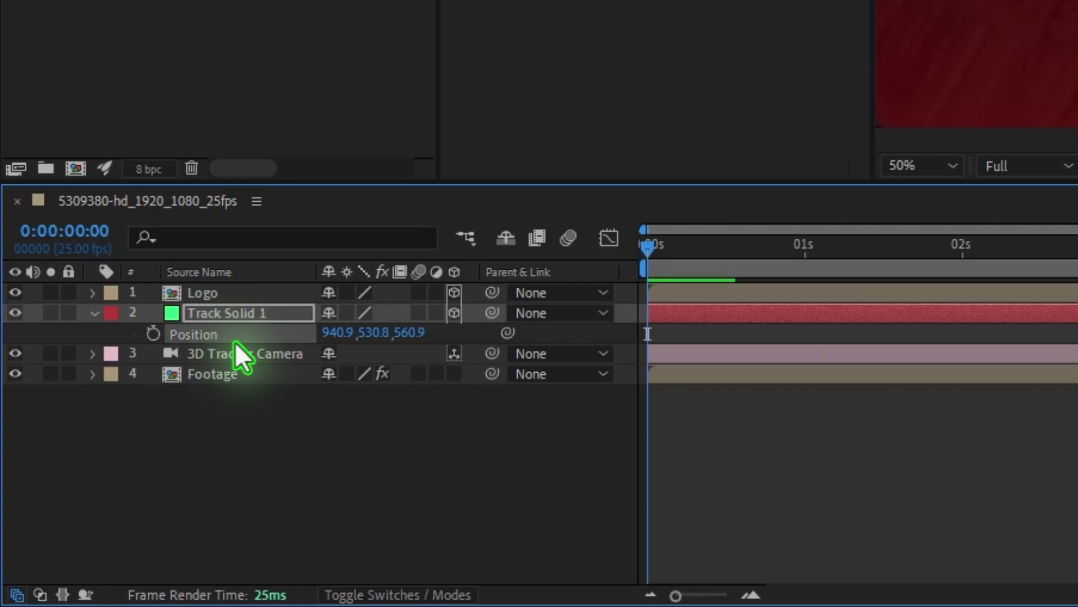
pyautogui.click(216, 299)
pyautogui.press('Return')
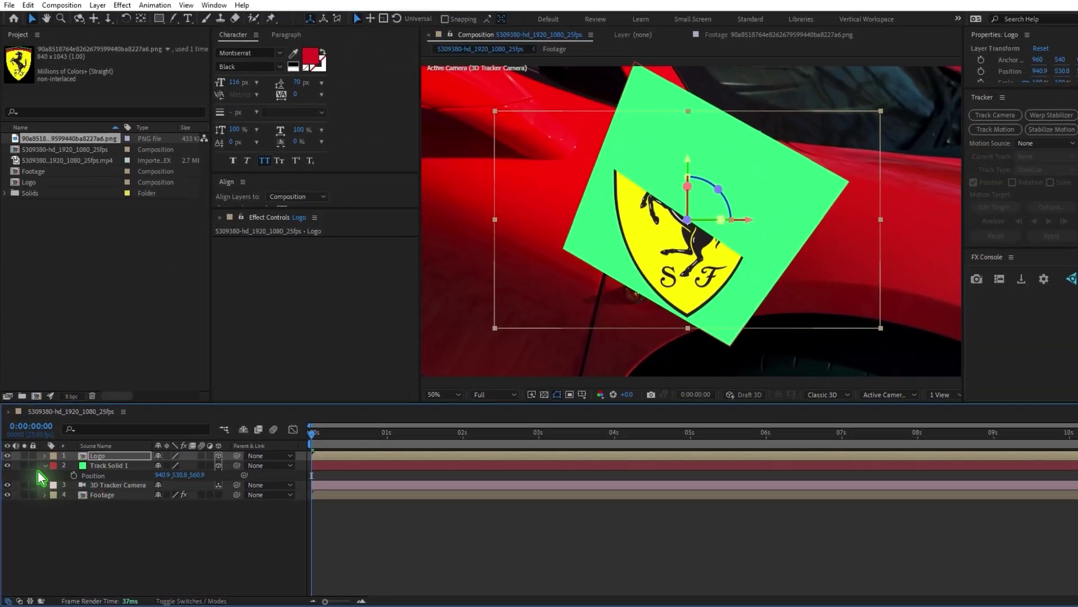
pyautogui.click(44, 465)
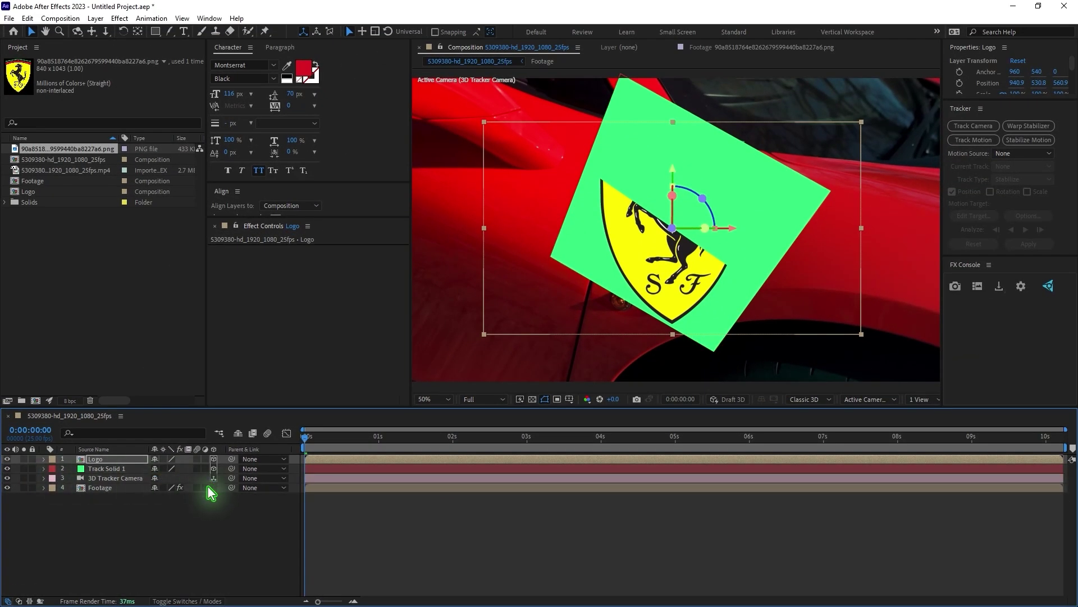
pyautogui.click(73, 468)
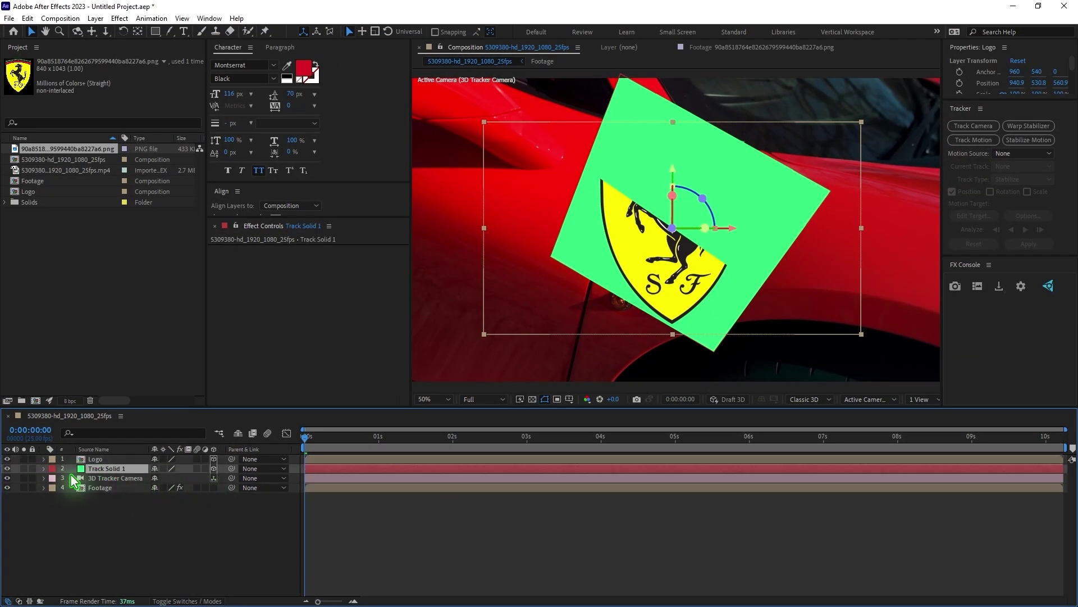
pyautogui.click(7, 468)
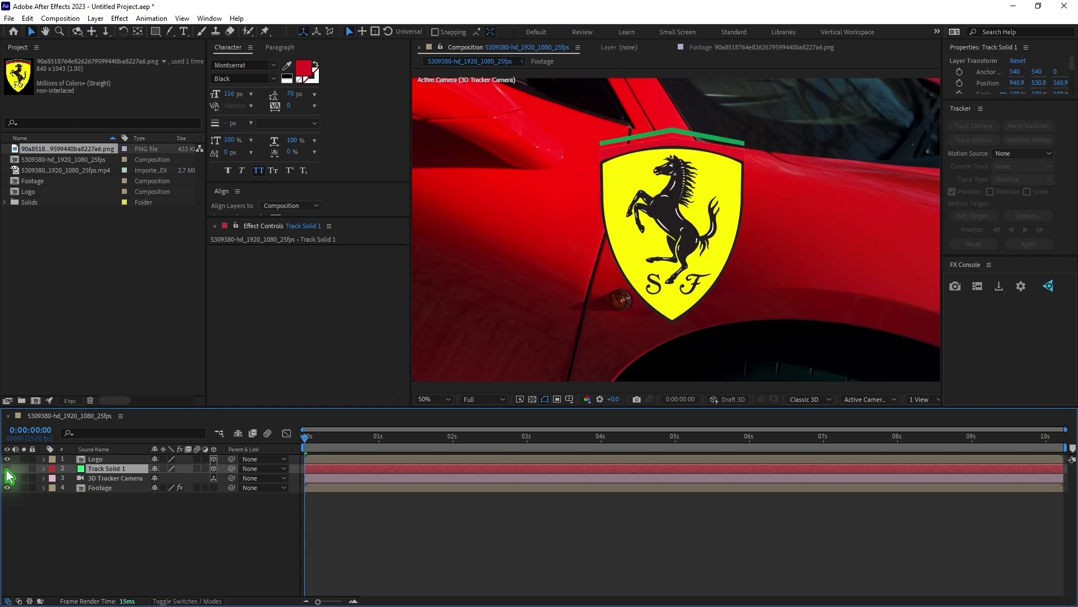
# Scale the Logo layer down to about the size of the badge on the car.
pyautogui.click(112, 460)
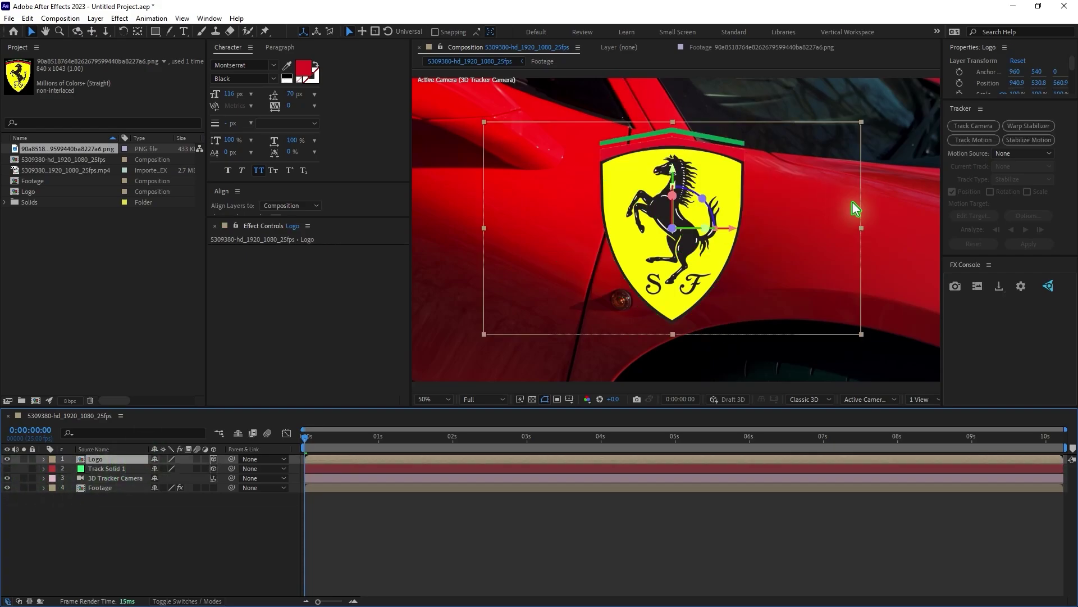
pyautogui.click(817, 314)
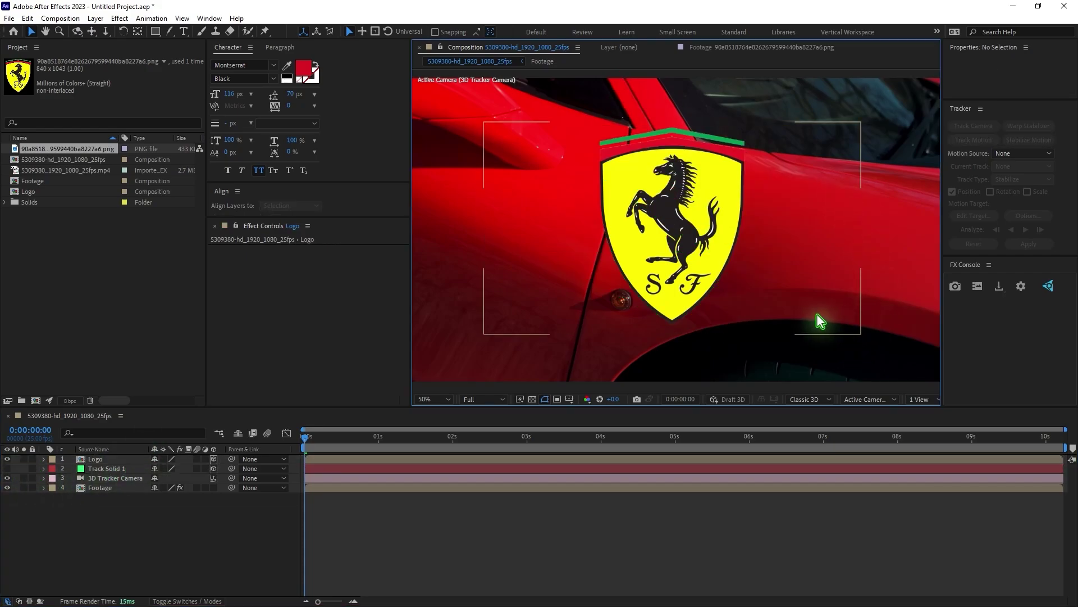
pyautogui.click(705, 281)
pyautogui.moveTo(854, 337); pyautogui.dragTo(743, 274)
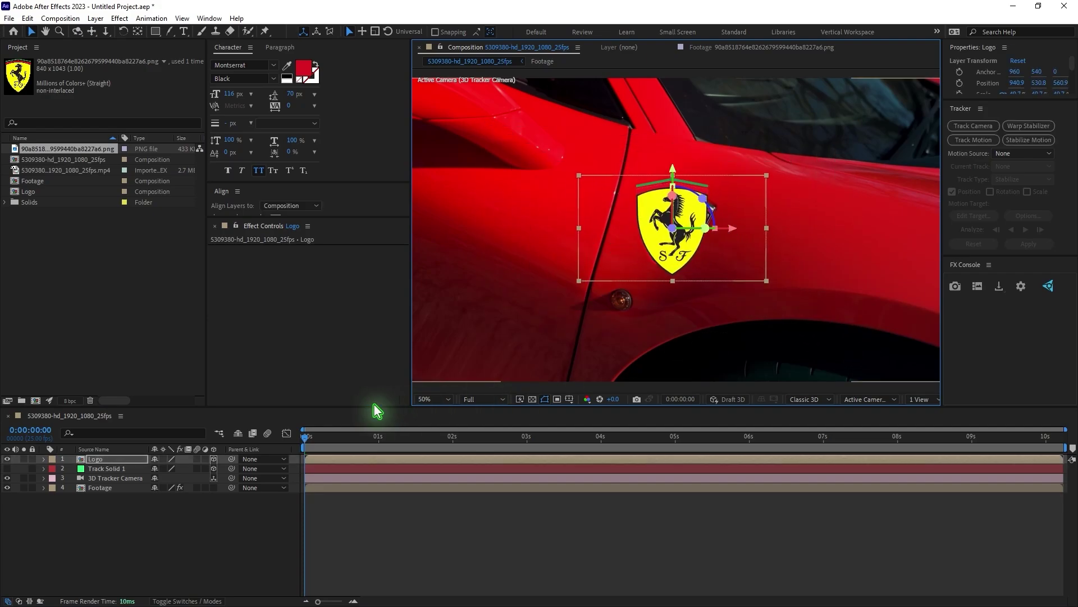
# Near the end of the clip, rotate and adjust the Logo layer to cover the car's badge, and check the alignment over time.
pyautogui.moveTo(354, 449); pyautogui.dragTo(1002, 481)
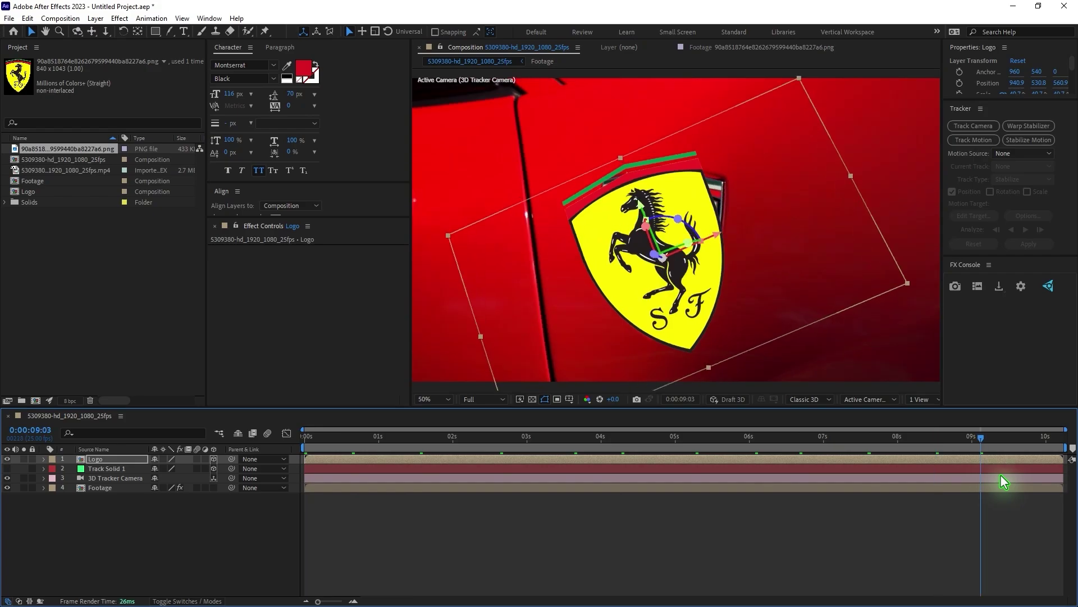
pyautogui.press('w')
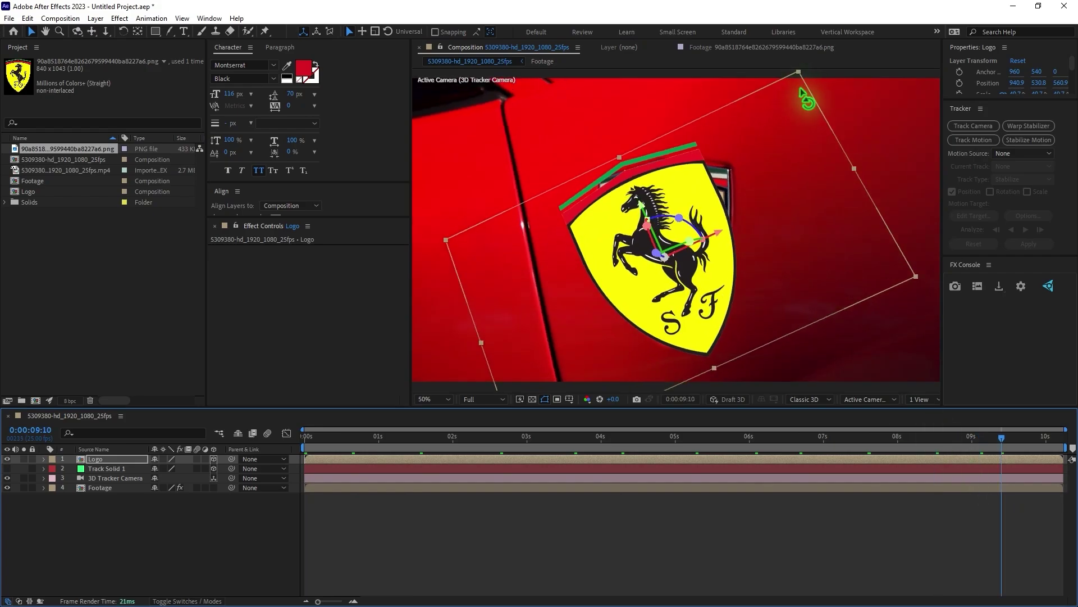
pyautogui.moveTo(798, 70); pyautogui.dragTo(866, 128)
pyautogui.press('v')
pyautogui.moveTo(897, 371); pyautogui.dragTo(848, 356)
pyautogui.moveTo(307, 442); pyautogui.dragTo(794, 475)
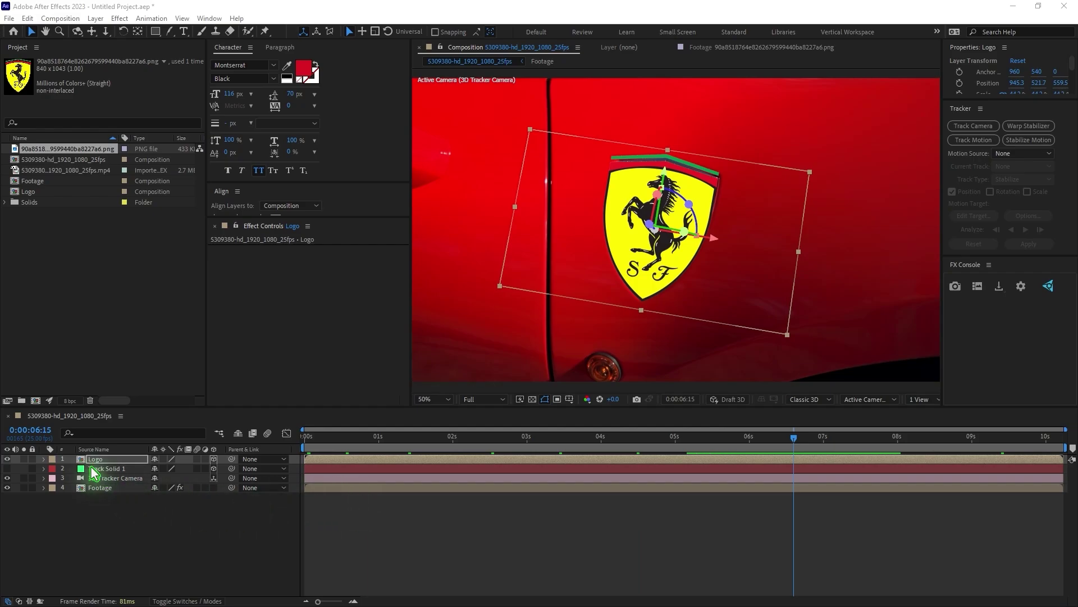
# Copy Track Solid 1's orientation onto the Logo layer, and hide the solid again.
pyautogui.click(95, 468)
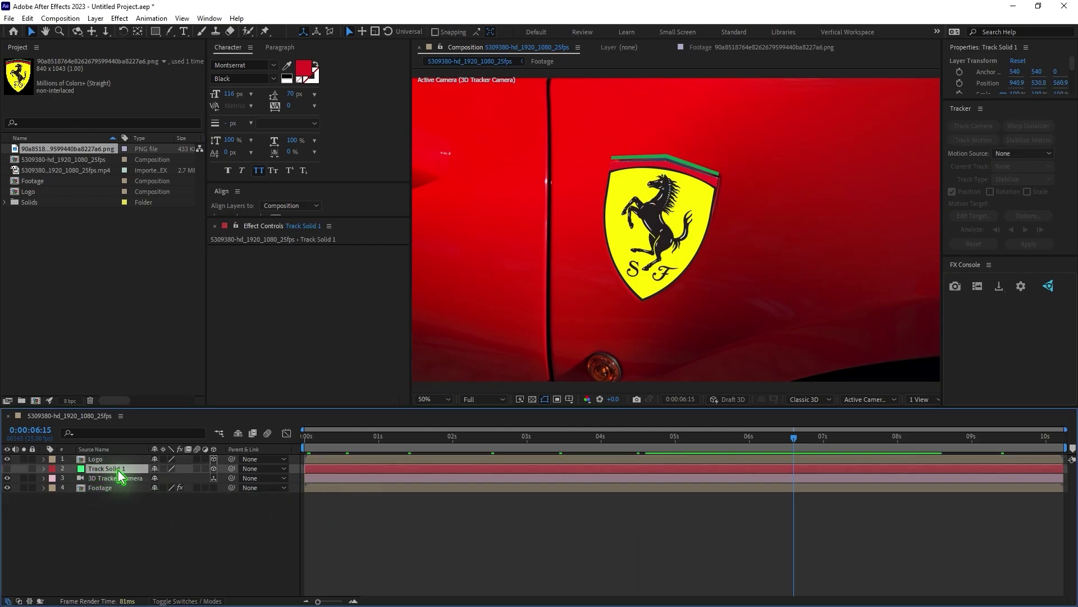
pyautogui.click(7, 468)
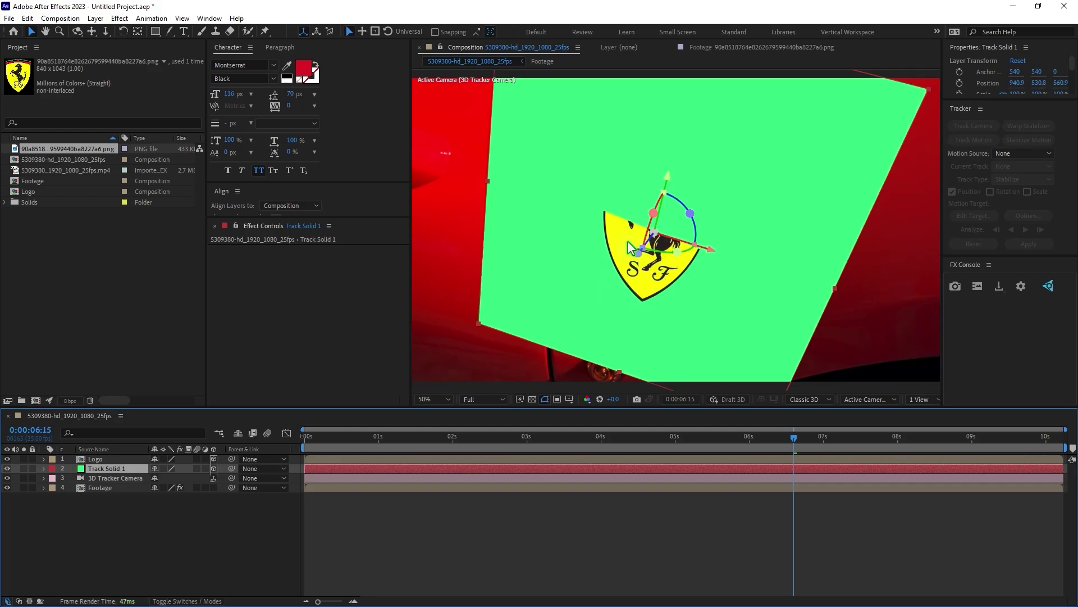
pyautogui.press('r')
pyautogui.click(111, 481)
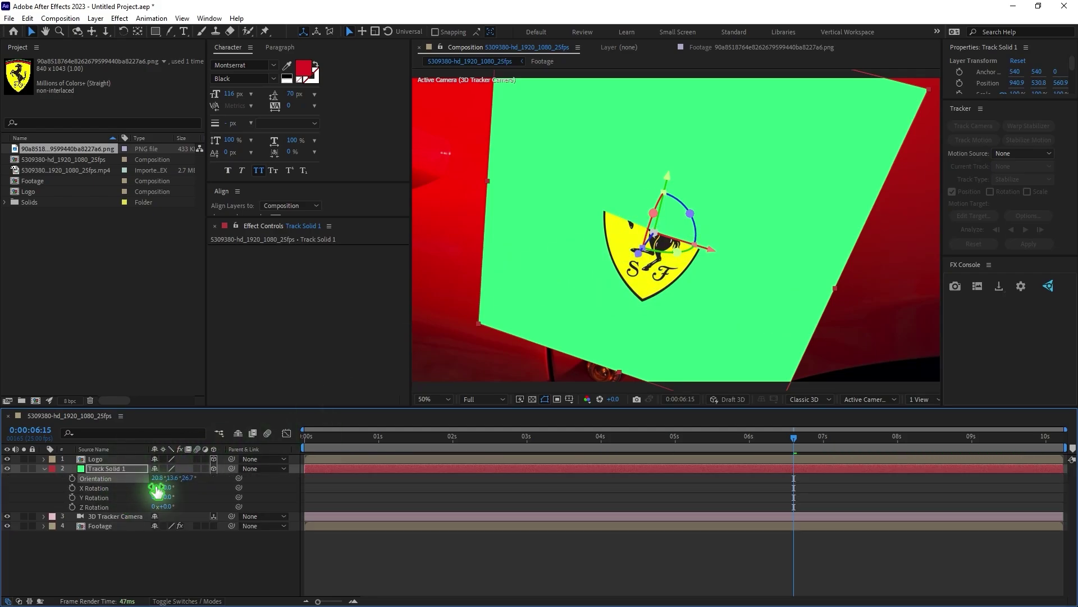
pyautogui.click(113, 460)
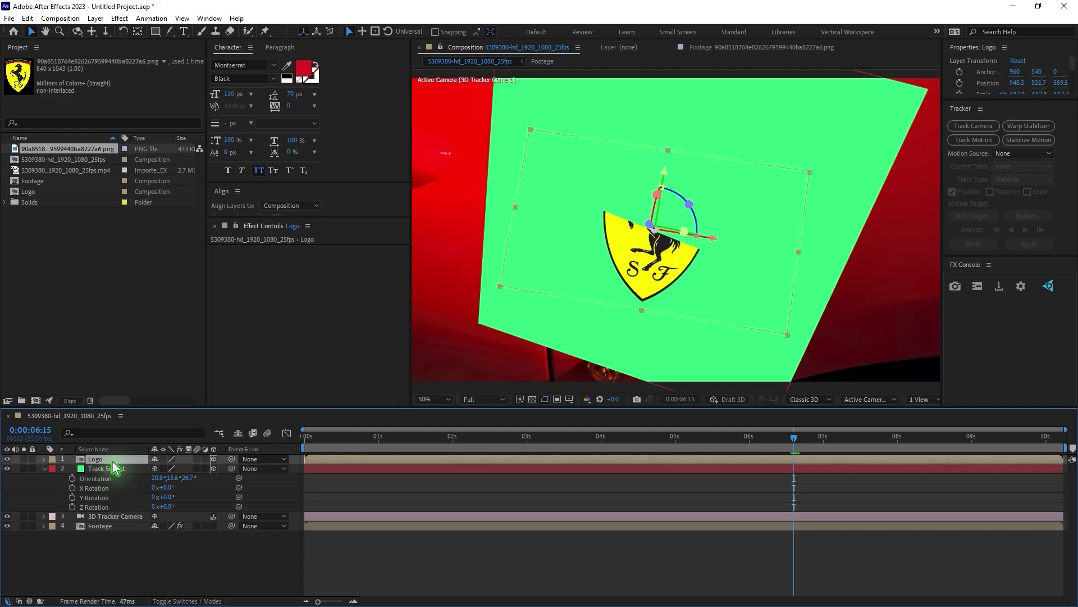
pyautogui.click(44, 469)
pyautogui.click(7, 469)
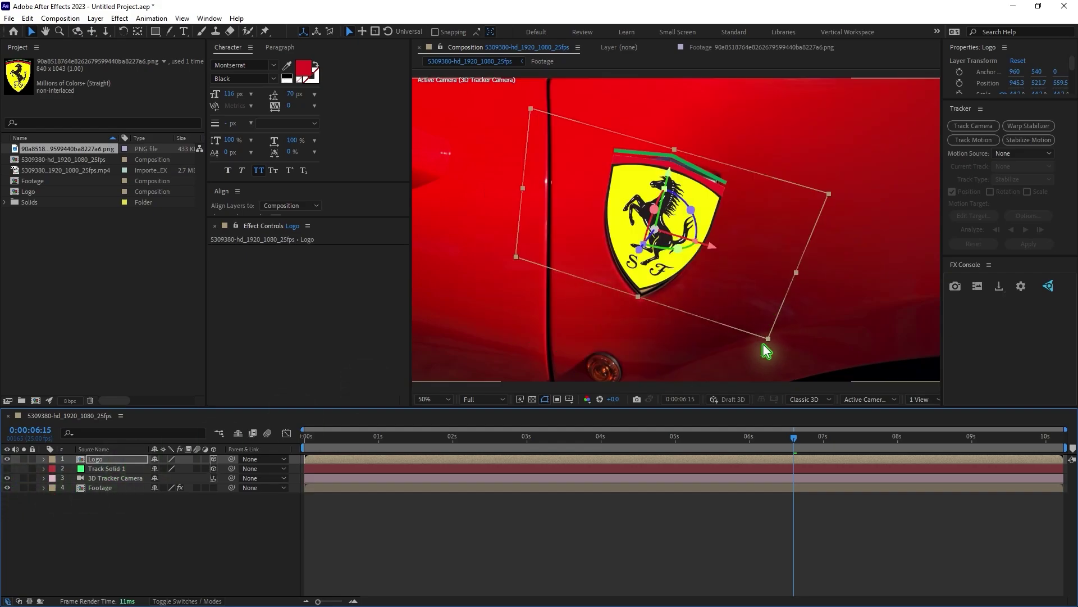
# Slightly enlarge the Logo layer, and fine-tune its rotation and position so it covers the car's badge.
pyautogui.moveTo(768, 338); pyautogui.dragTo(774, 343)
pyautogui.press('w')
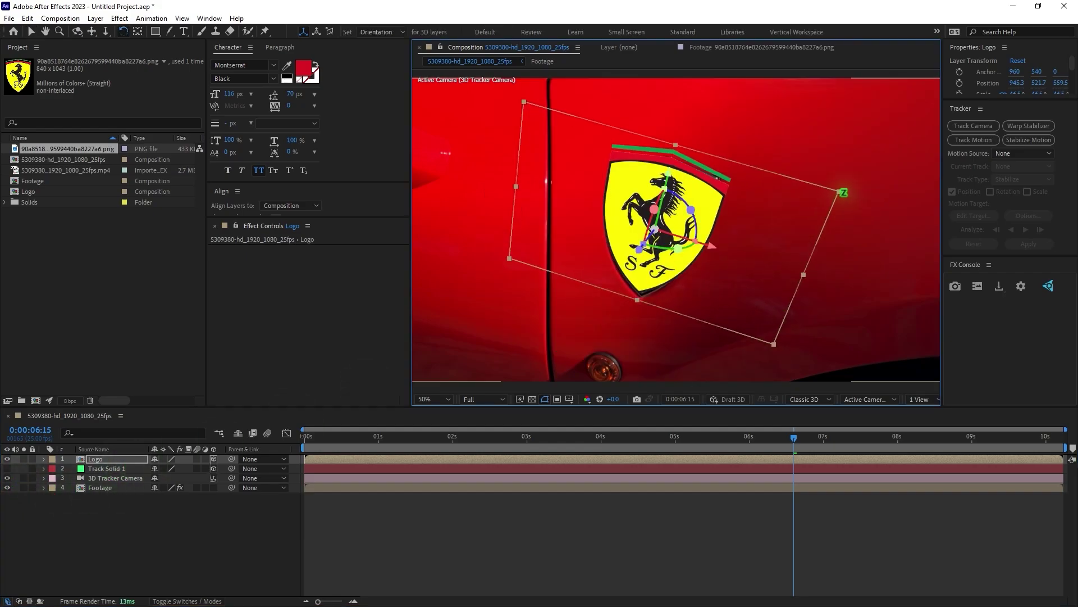
pyautogui.moveTo(841, 189); pyautogui.dragTo(836, 178)
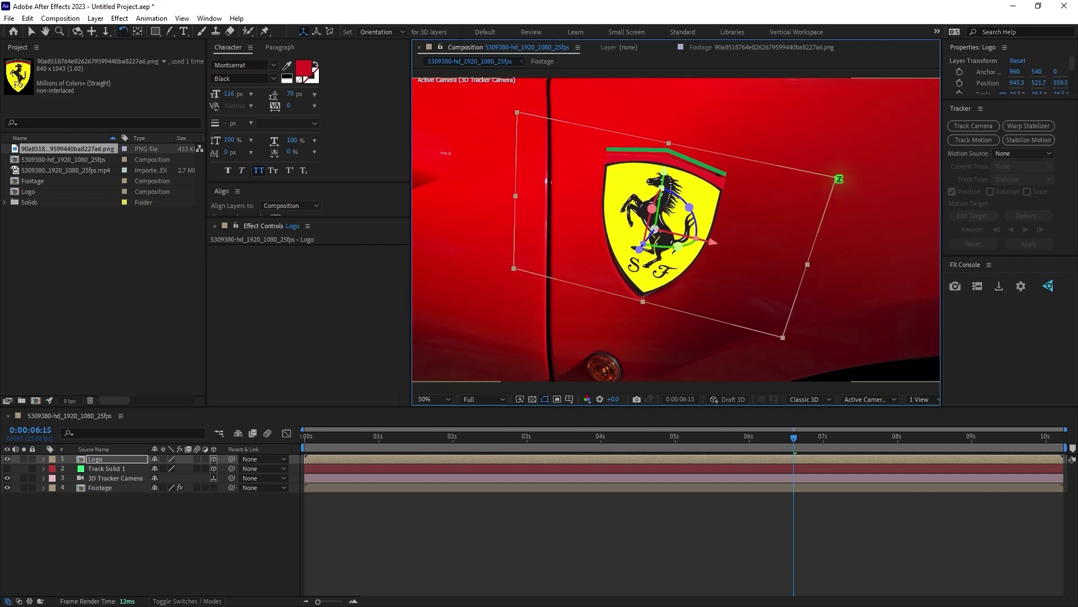
pyautogui.press('v')
pyautogui.moveTo(717, 198); pyautogui.dragTo(716, 200)
pyautogui.press('w')
pyautogui.moveTo(835, 176); pyautogui.dragTo(835, 175)
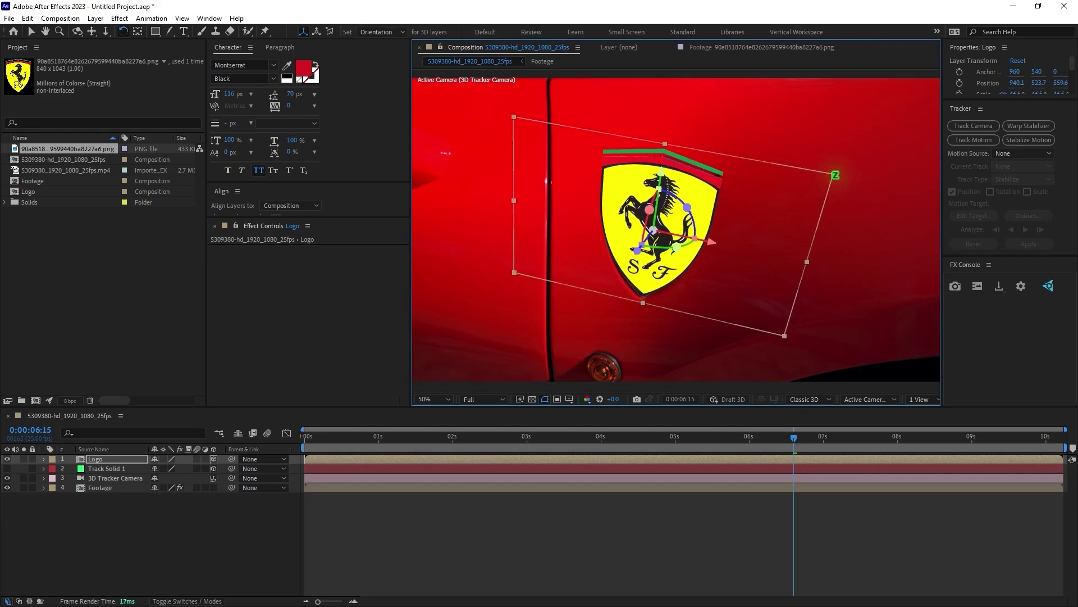
# Show Track Solid 1 again, bring the Logo layer in front by setting its Z position to 556.6, and preview from the start.
pyautogui.click(7, 469)
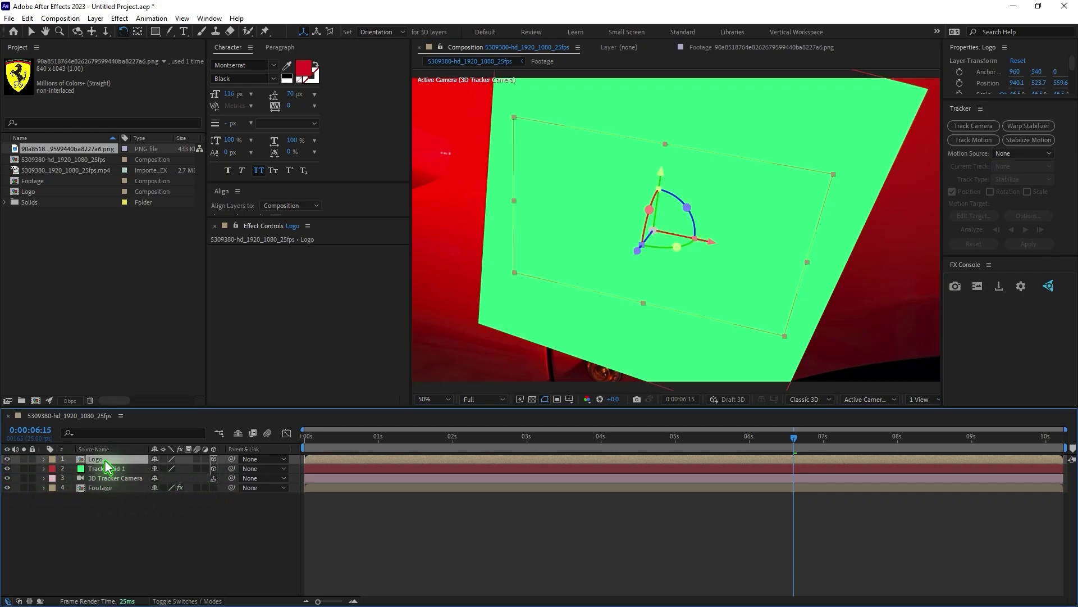
pyautogui.press('p')
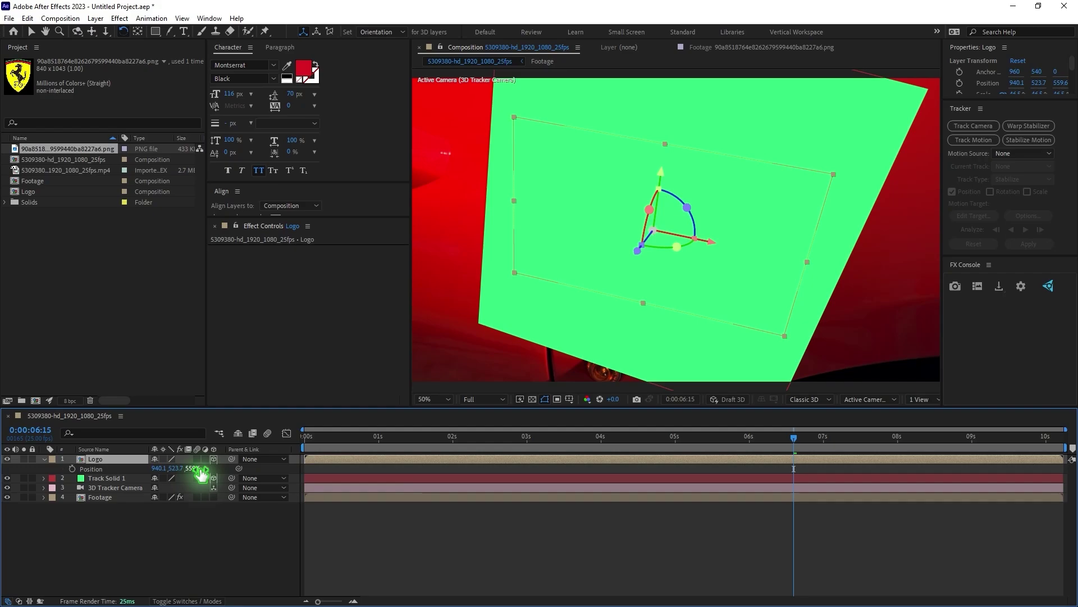
pyautogui.moveTo(194, 469); pyautogui.dragTo(195, 469)
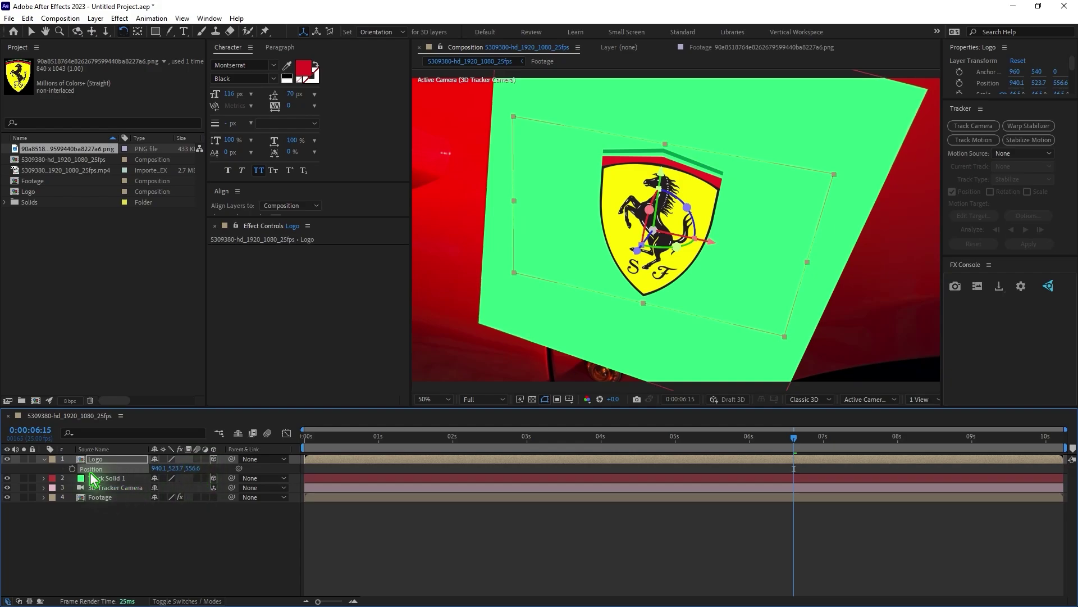
pyautogui.click(44, 460)
pyautogui.click(360, 515)
pyautogui.press('Home')
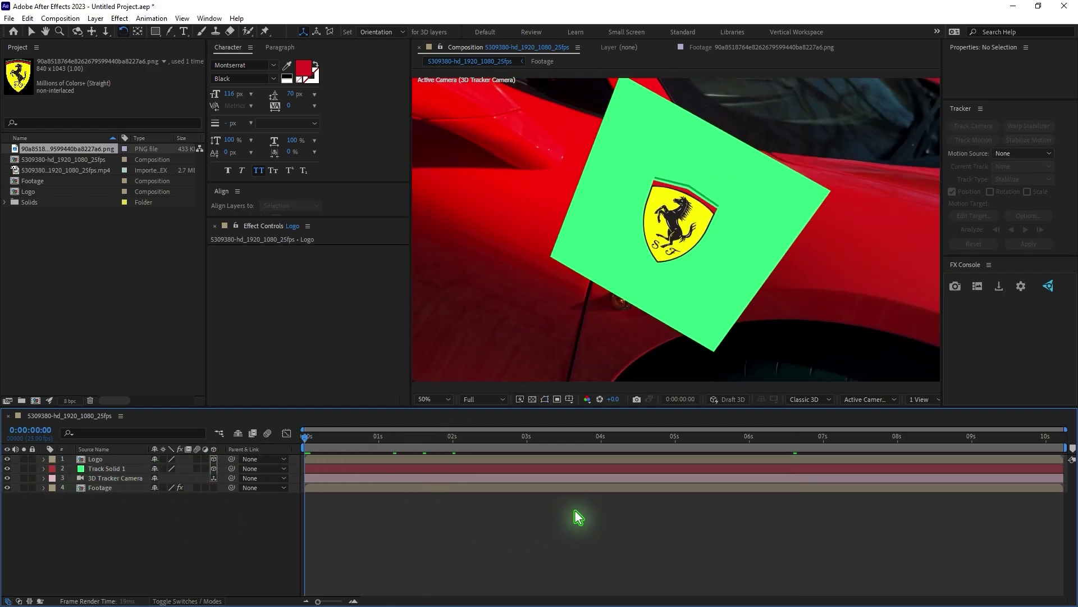
pyautogui.press('space')
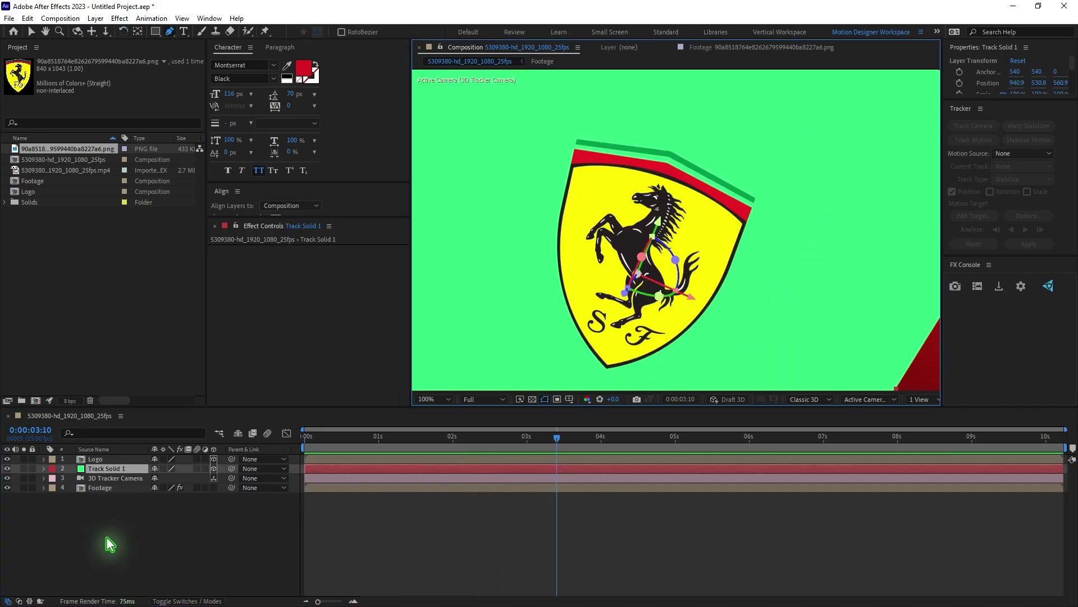
# Draw a closed Pen tool mask on Track Solid 1 around the crest, leaving a margin and curving the lower part.
pyautogui.click(110, 544)
pyautogui.click(143, 468)
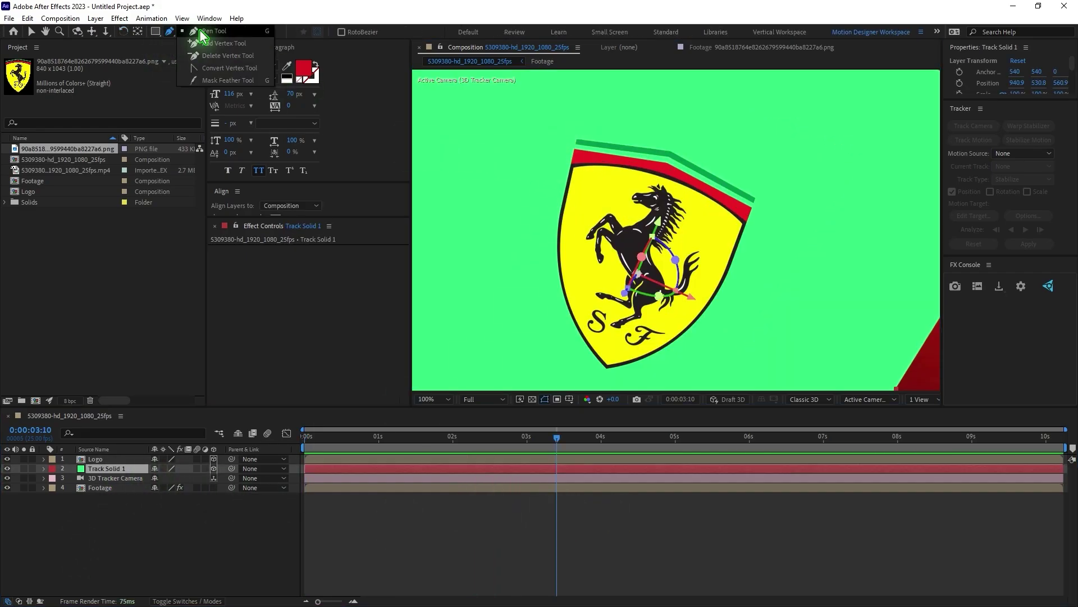
pyautogui.click(569, 107)
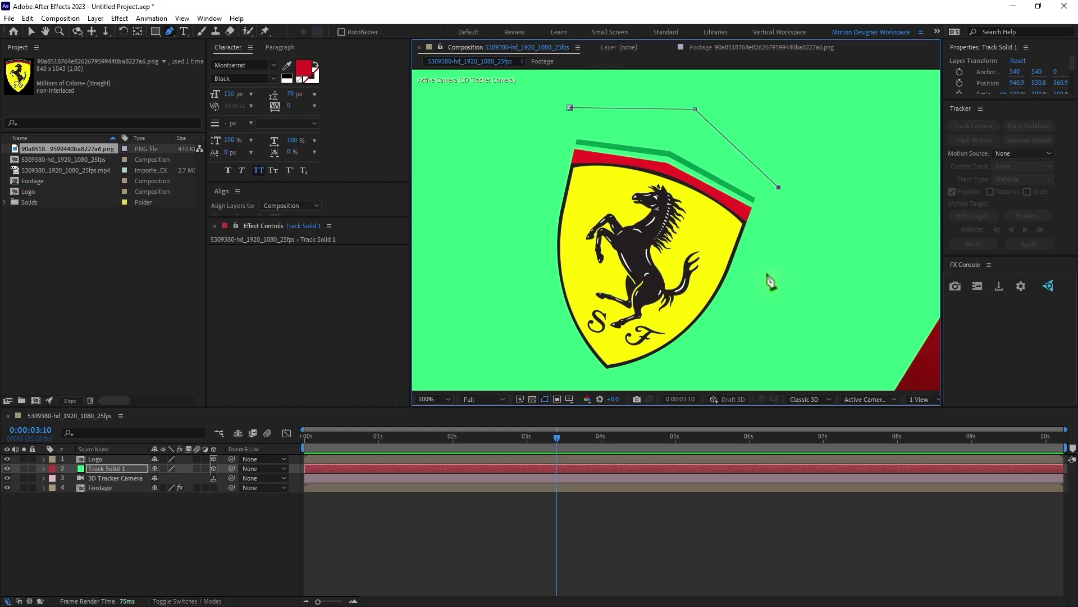
pyautogui.scroll(-3, 739, 308)
pyautogui.moveTo(654, 297); pyautogui.dragTo(561, 304)
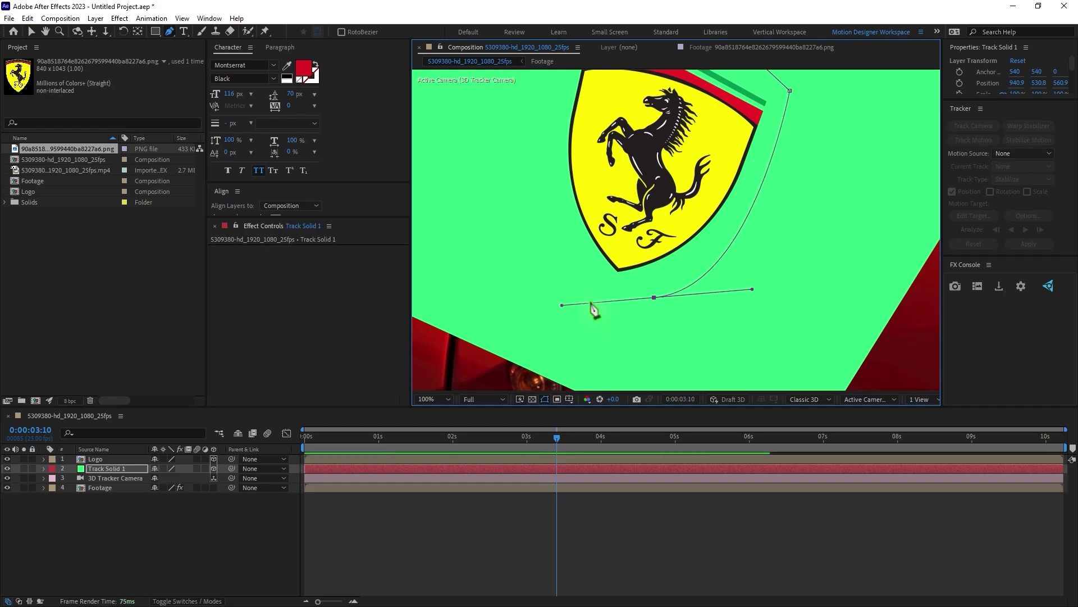
pyautogui.moveTo(537, 125); pyautogui.dragTo(557, 93)
pyautogui.scroll(1, 560, 85)
pyautogui.scroll(3, 573, 112)
pyautogui.click(578, 135)
pyautogui.click(579, 136)
# Adjust the mask's upper, side and lower points so the solid forms an even border around the crest.
pyautogui.moveTo(702, 135); pyautogui.dragTo(700, 149)
pyautogui.moveTo(579, 134); pyautogui.dragTo(573, 144)
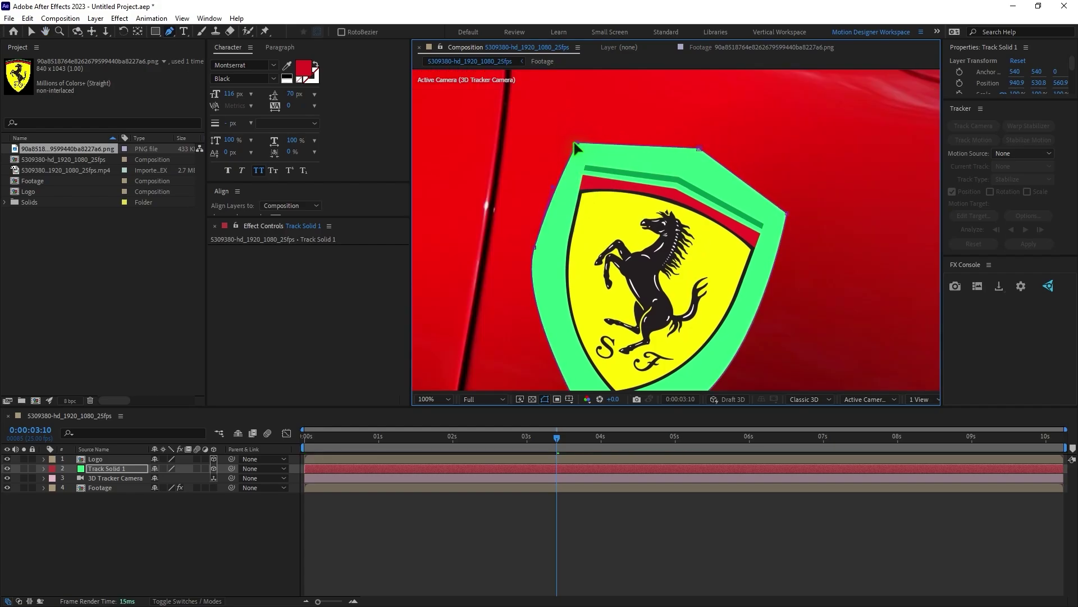
pyautogui.moveTo(787, 213); pyautogui.dragTo(783, 216)
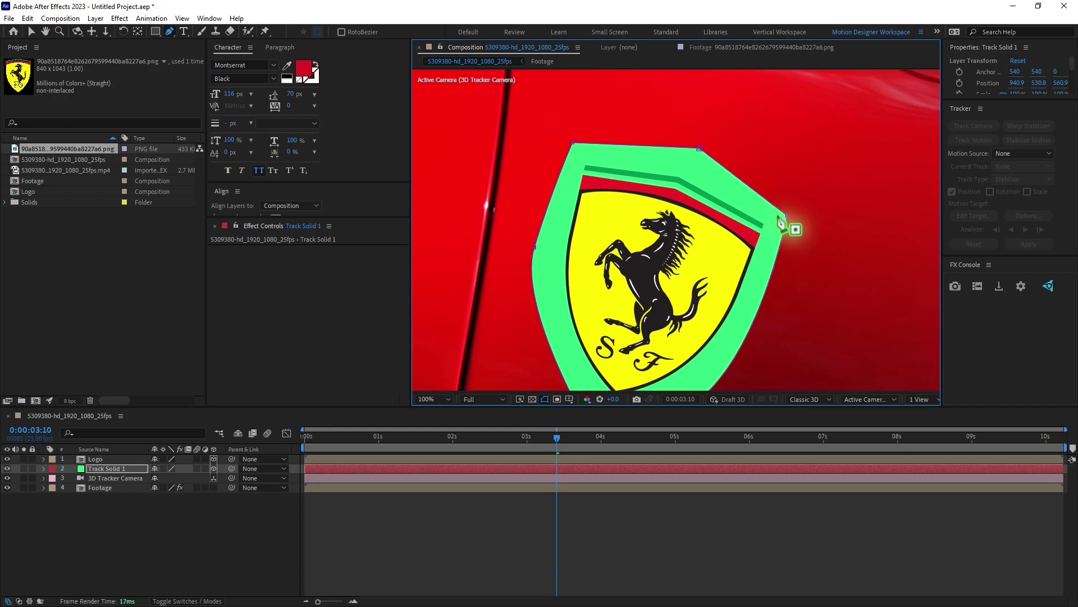
pyautogui.scroll(-3, 529, 224)
pyautogui.moveTo(539, 188); pyautogui.dragTo(549, 182)
pyautogui.moveTo(655, 352); pyautogui.dragTo(668, 345)
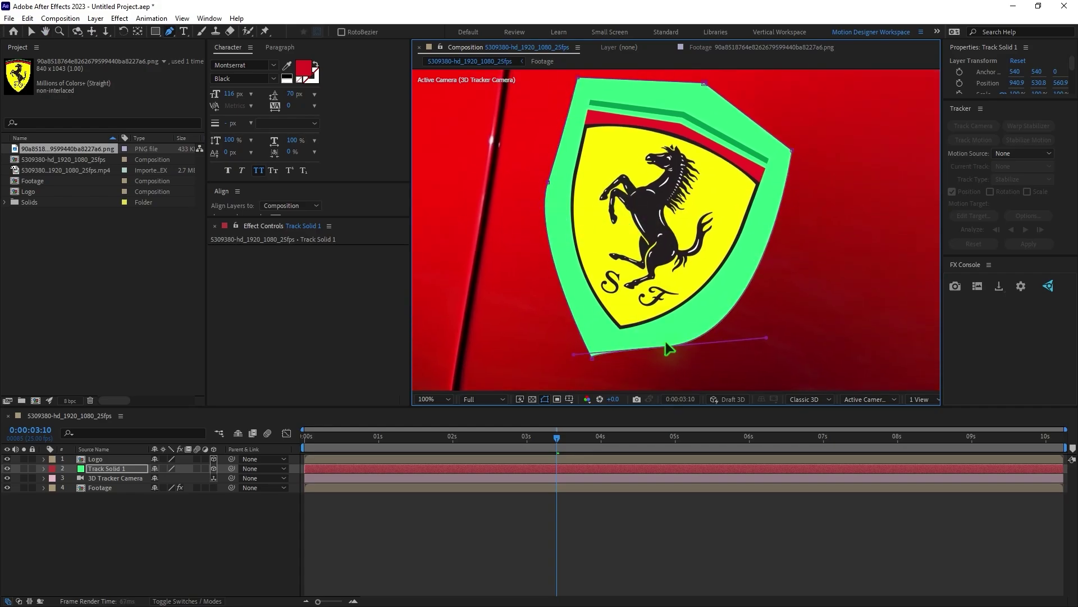
pyautogui.moveTo(591, 358)
pyautogui.mouseDown()
pyautogui.moveTo(611, 357)
pyautogui.moveTo(582, 367)
pyautogui.mouseUp()
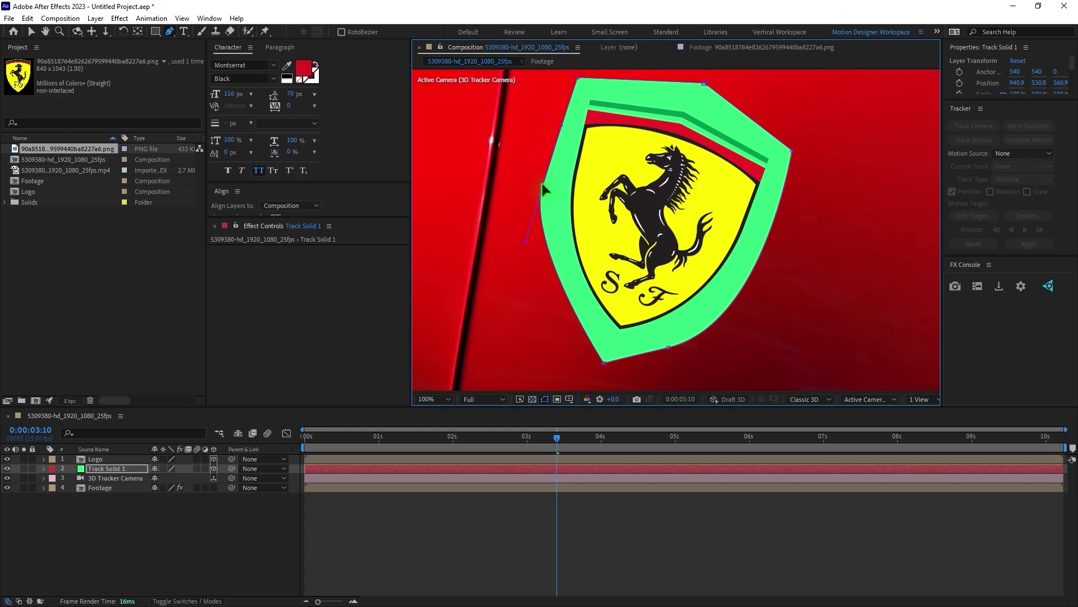
# Apply the 4-Color Gradient effect to Track Solid 1.
pyautogui.click(125, 471)
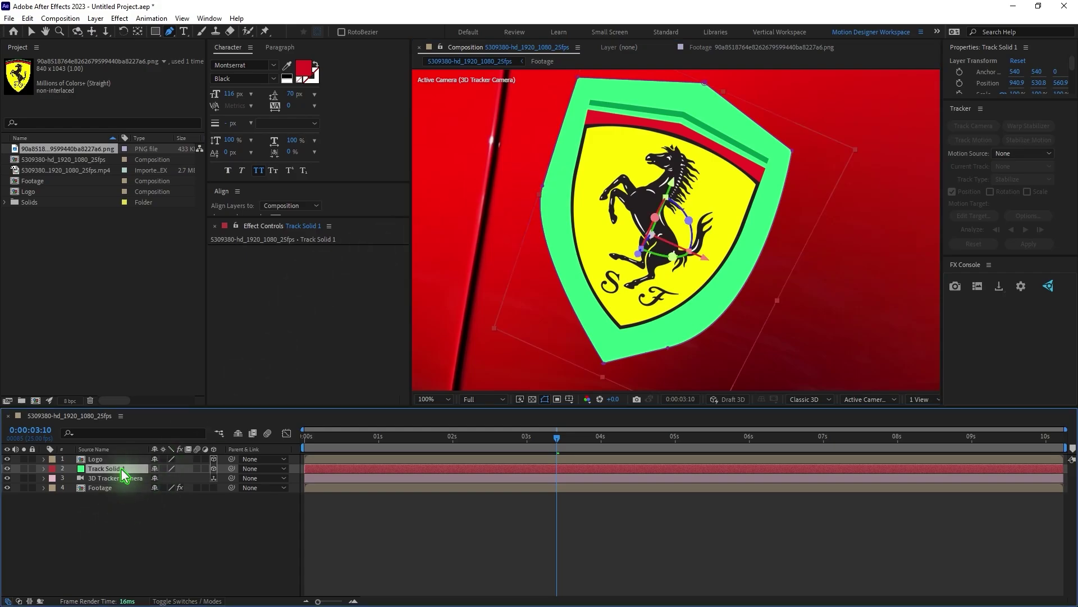
pyautogui.hotkey('ctrl', 'space')
pyautogui.write('gradi')
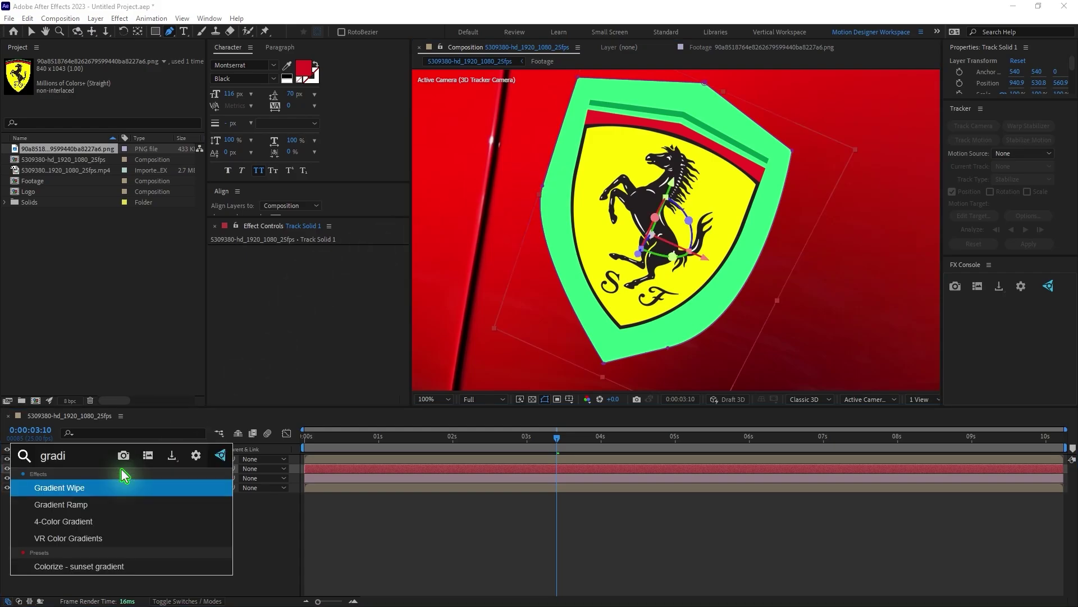
pyautogui.click(98, 524)
pyautogui.press('v')
pyautogui.press(',')
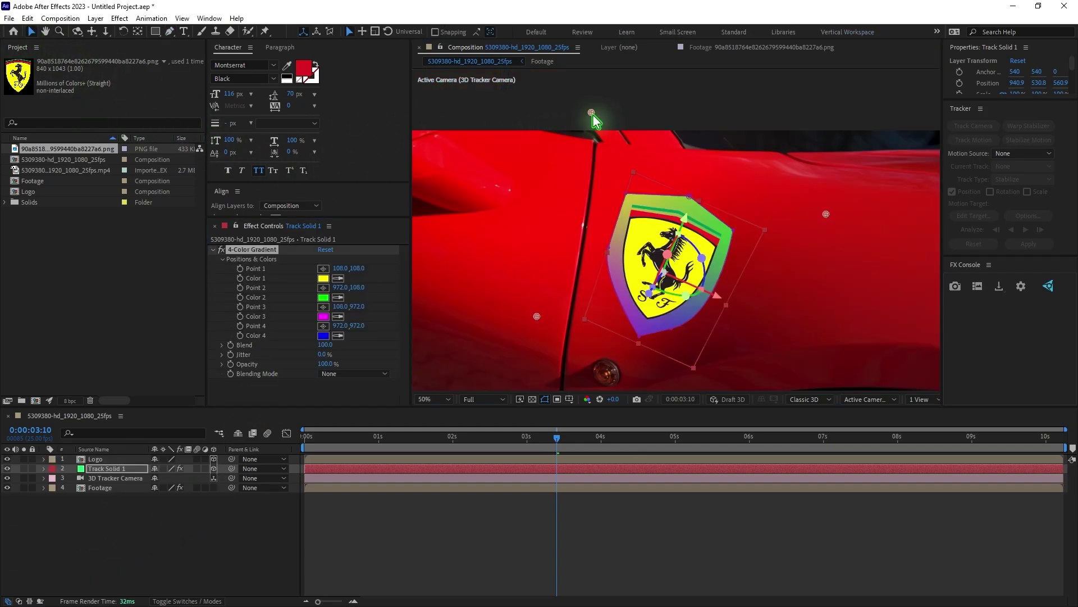
# Move gradient points 1 to 4 to the mask's edges at about (310, 327), (715, 288), (402, 763) and (702, 736).
pyautogui.moveTo(592, 113); pyautogui.dragTo(625, 196)
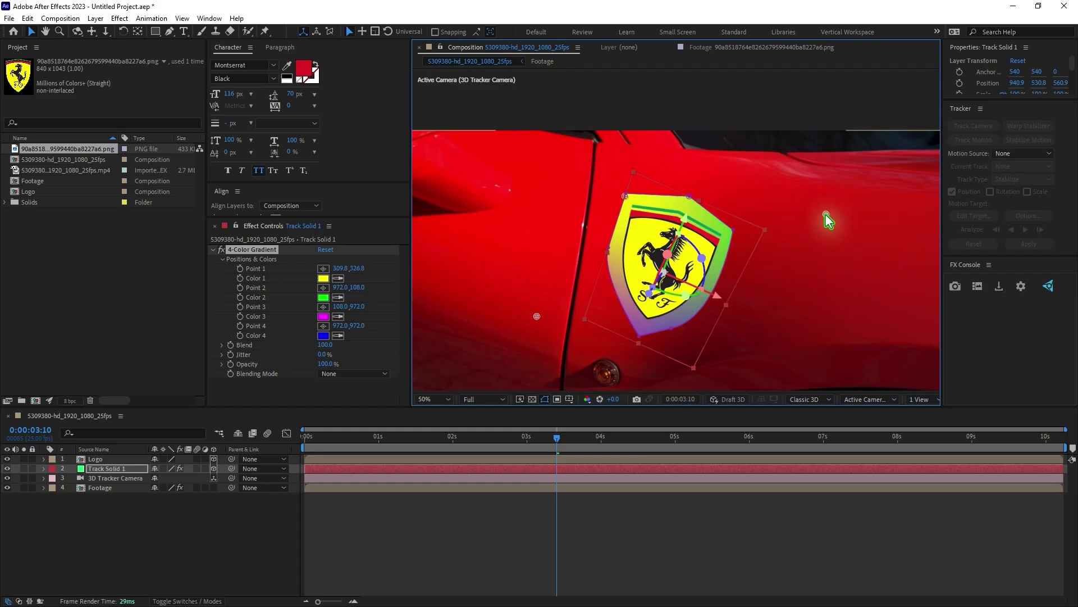
pyautogui.moveTo(826, 215); pyautogui.dragTo(732, 230)
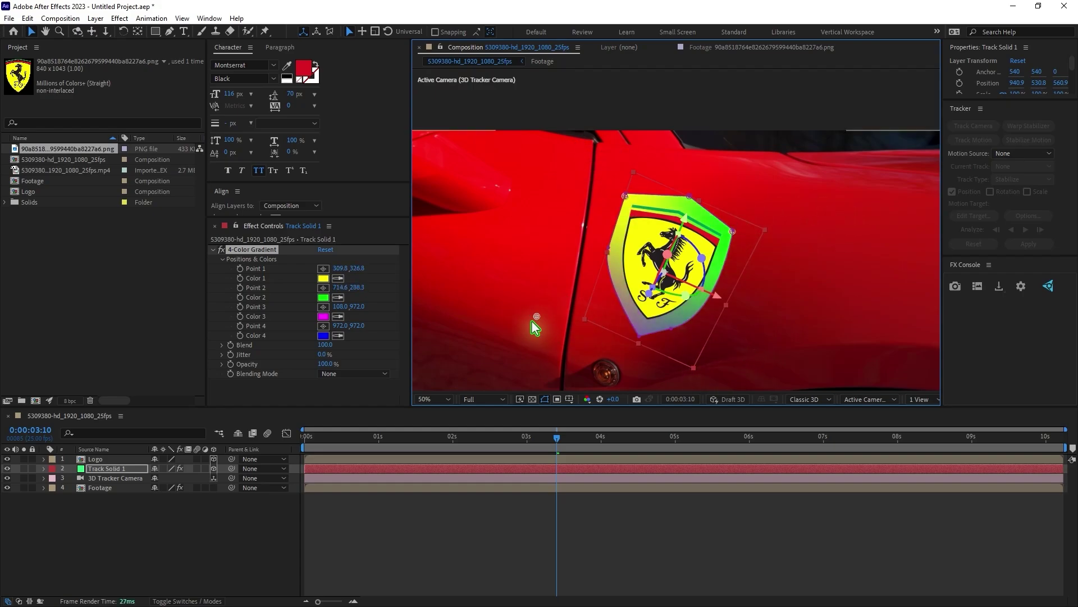
pyautogui.moveTo(535, 315); pyautogui.dragTo(608, 308)
pyautogui.moveTo(742, 366); pyautogui.dragTo(674, 264)
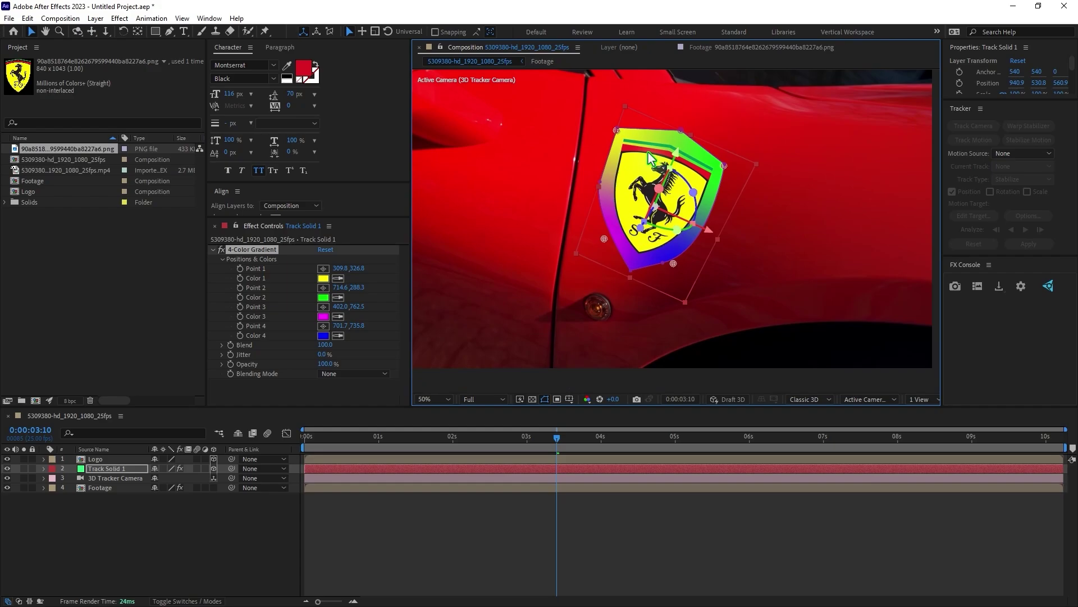
# Sample Color 1 and Color 2 of the gradient from the red car paint beside their upper gradient points.
pyautogui.scroll(2, 635, 120)
pyautogui.moveTo(564, 169); pyautogui.dragTo(559, 238)
pyautogui.press('v')
pyautogui.click(338, 278)
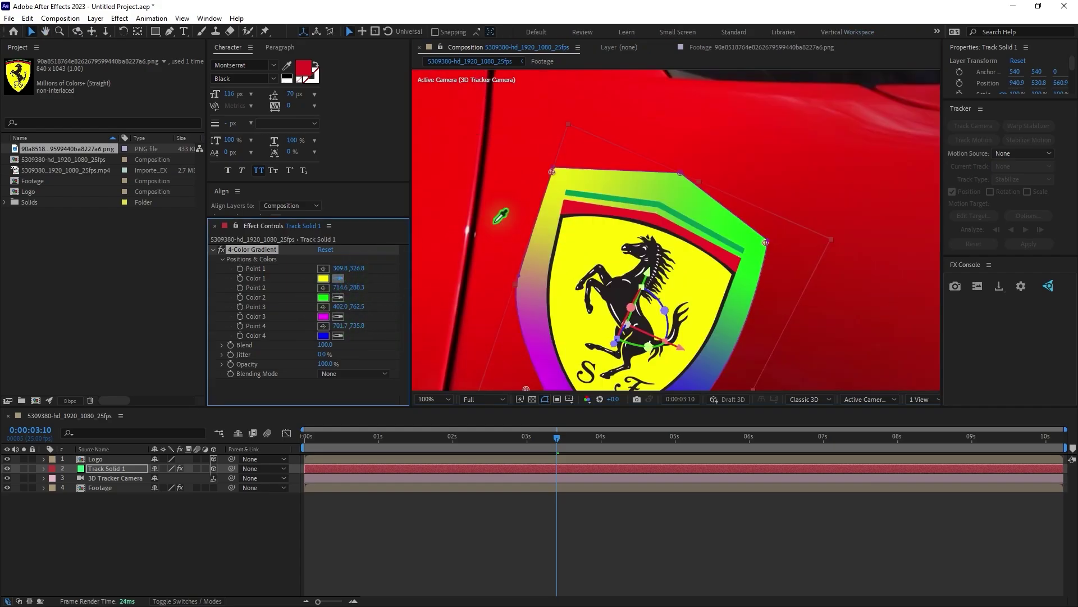
pyautogui.click(562, 160)
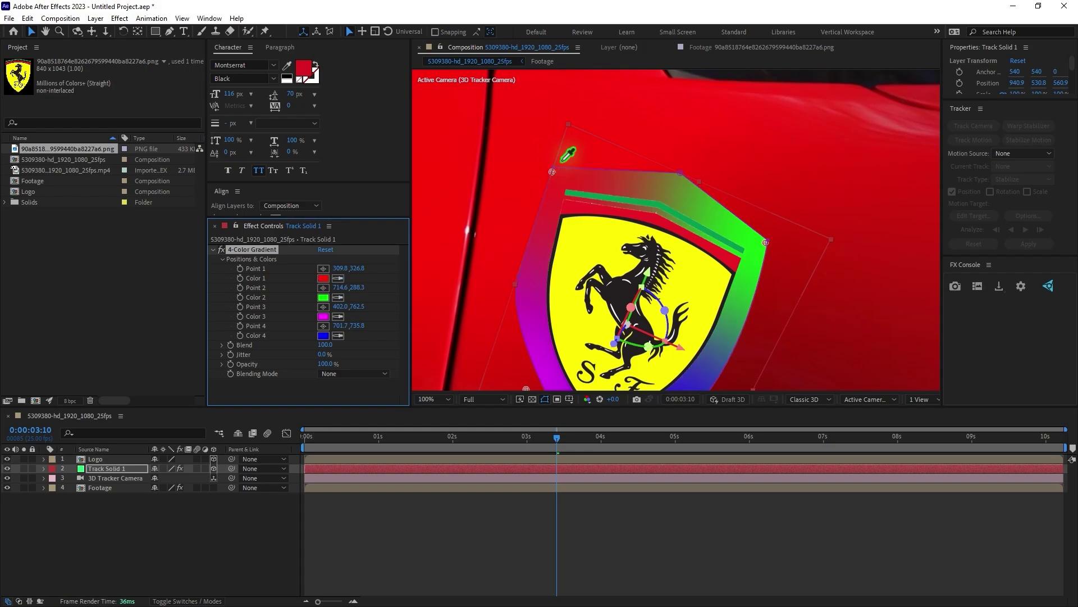
pyautogui.click(338, 297)
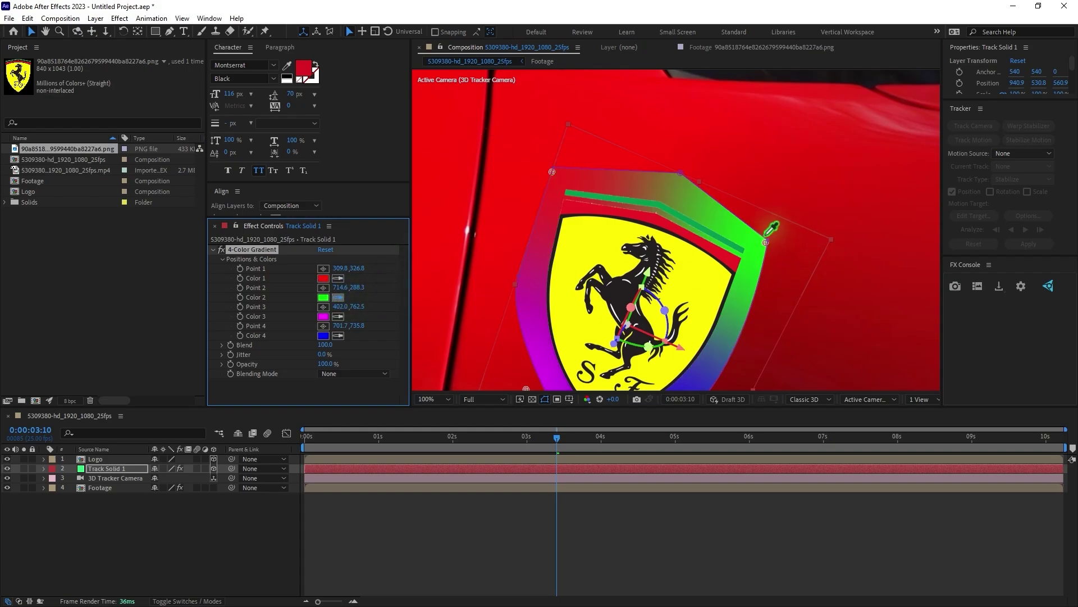
pyautogui.click(773, 234)
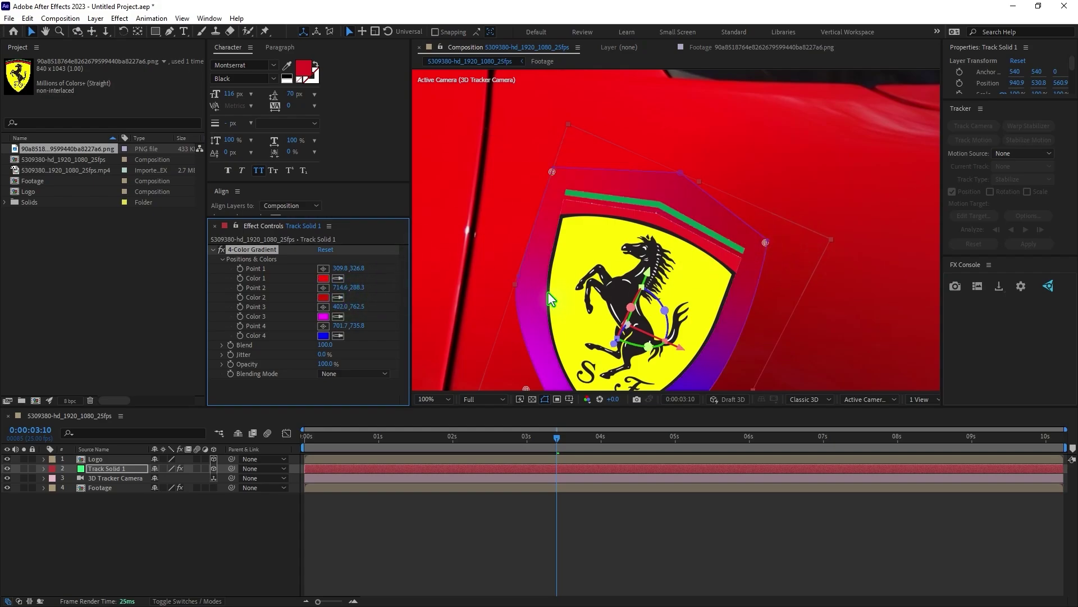
# Sample Color 3 and Color 4 from the car paint near their lower gradient points, and hide the mask outline.
pyautogui.moveTo(750, 329); pyautogui.dragTo(746, 255)
pyautogui.click(338, 316)
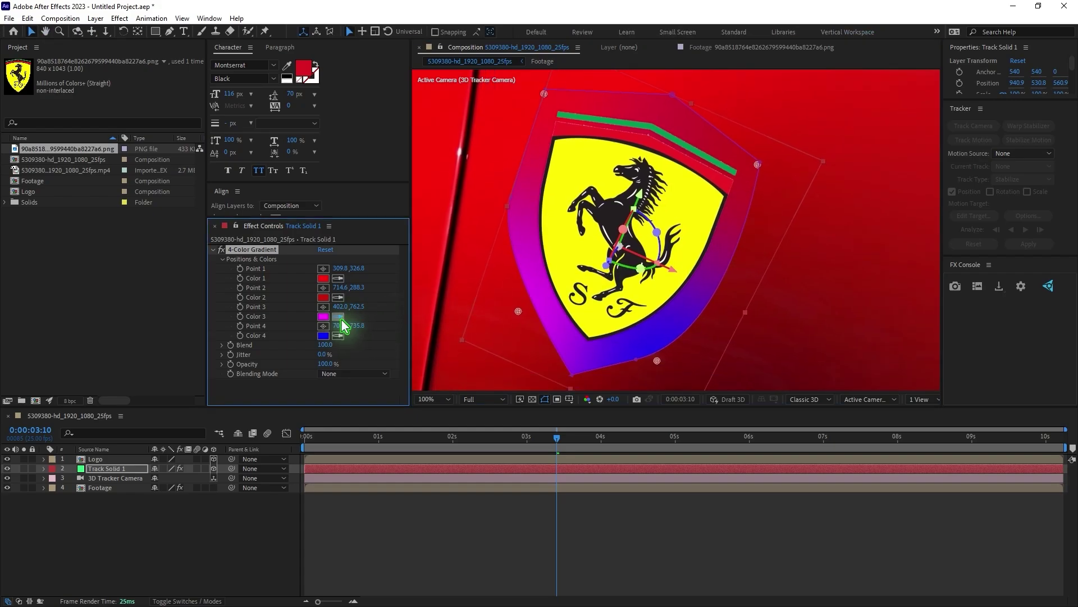
pyautogui.click(538, 310)
pyautogui.click(338, 335)
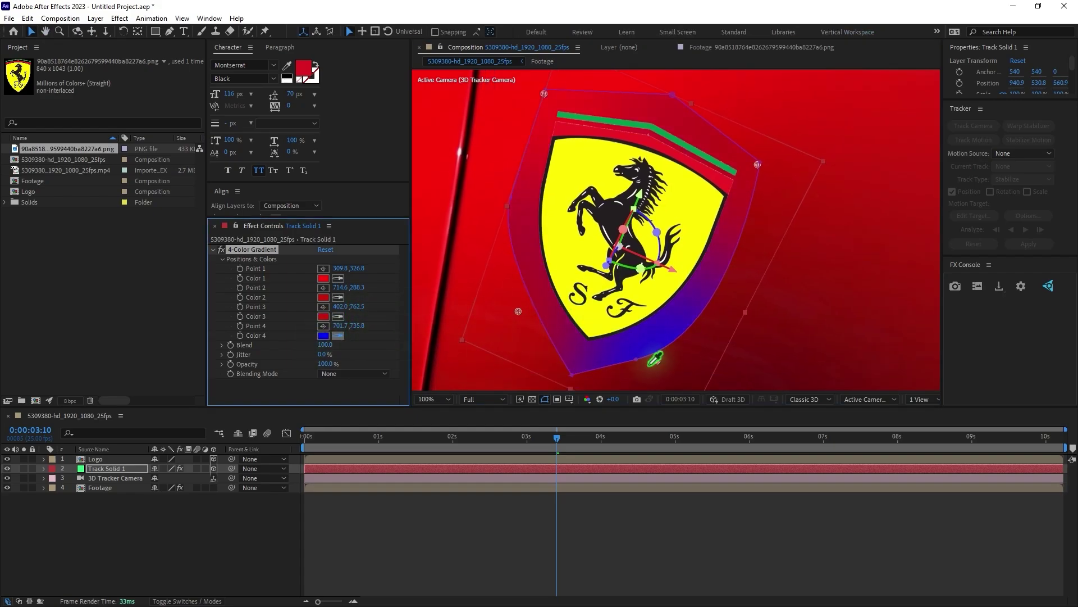
pyautogui.click(656, 360)
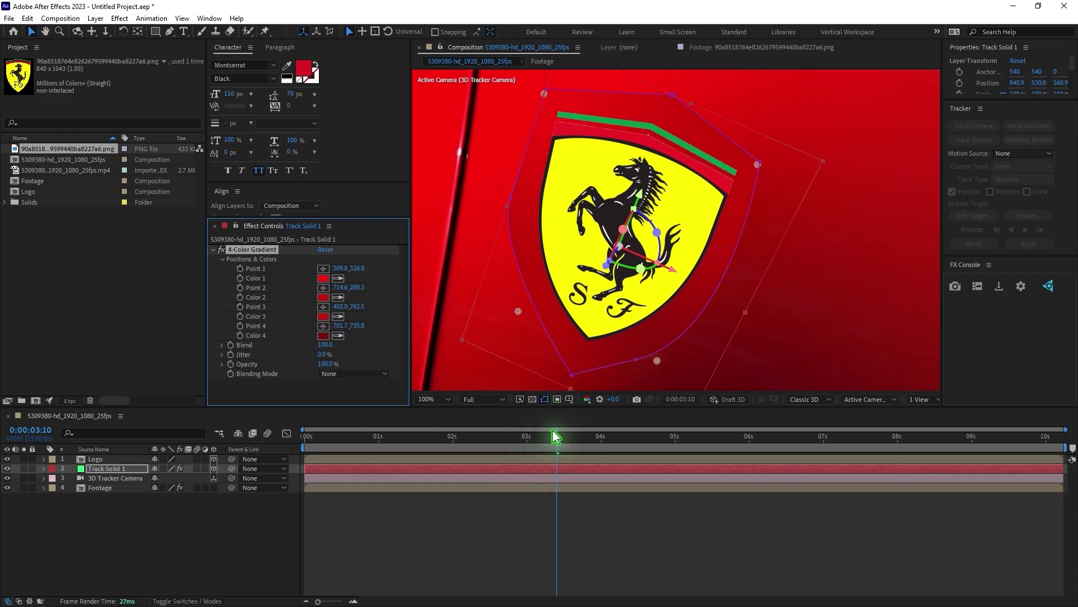
pyautogui.click(545, 398)
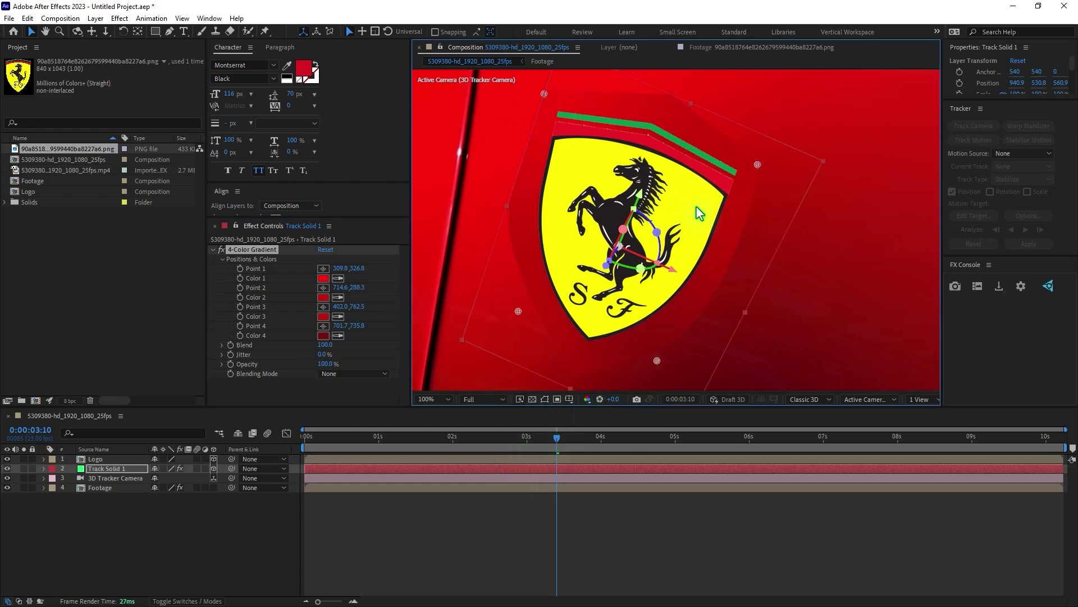
pyautogui.click(665, 511)
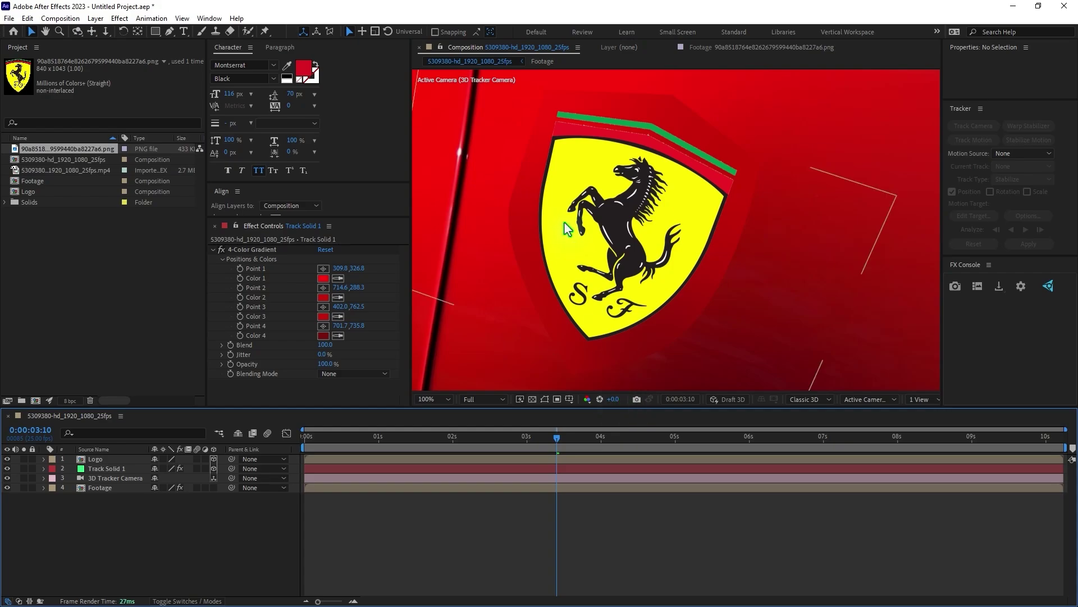
# Feather Track Solid 1's mask by 102 pixels and check the blend with the car paint at 0:00:01:24.
pyautogui.click(120, 469)
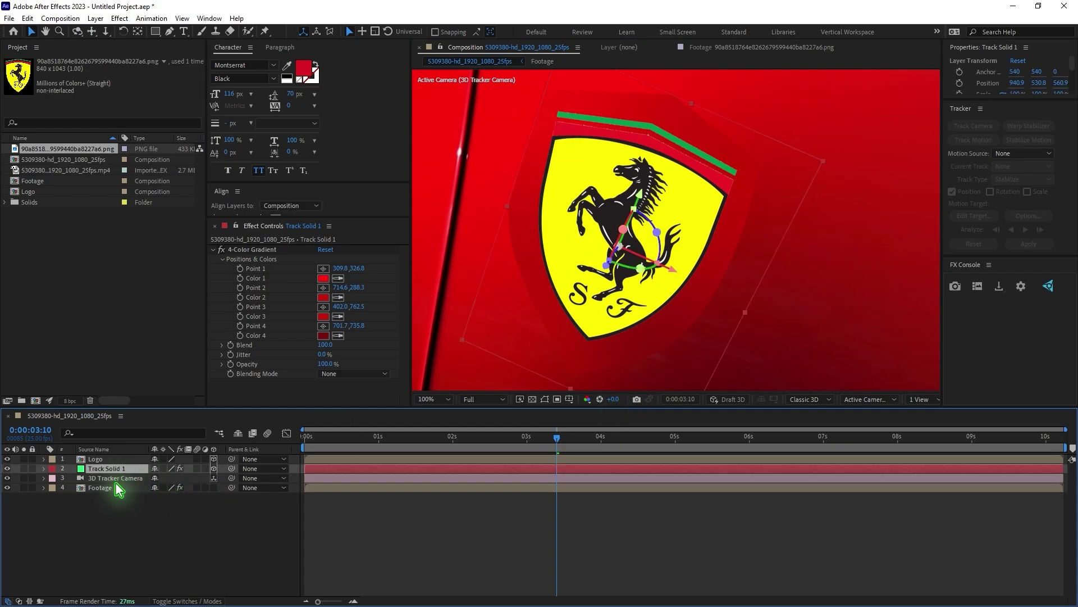
pyautogui.press('f')
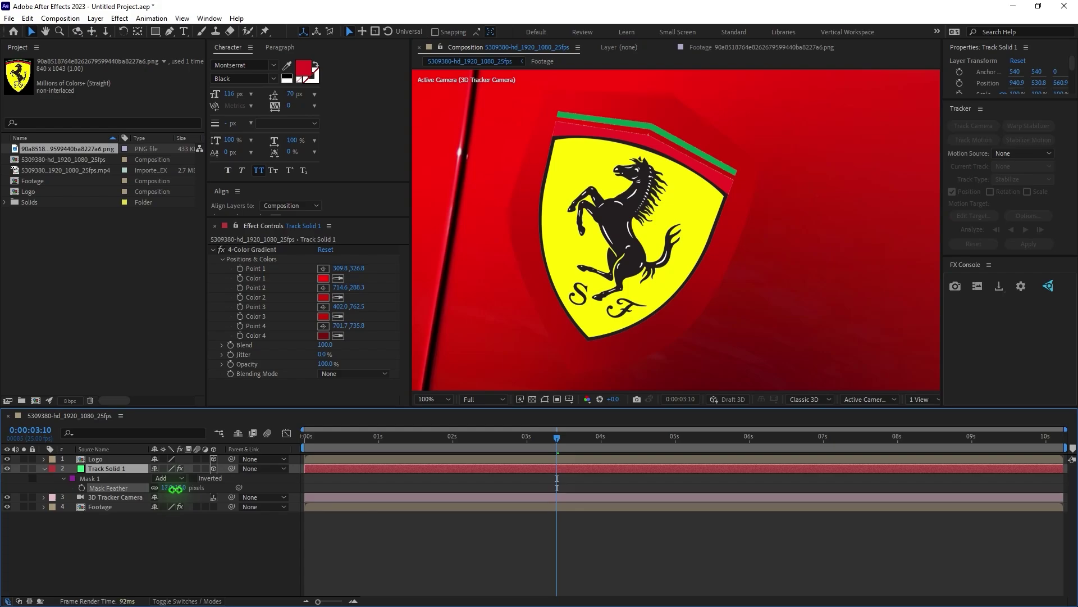
pyautogui.click(650, 549)
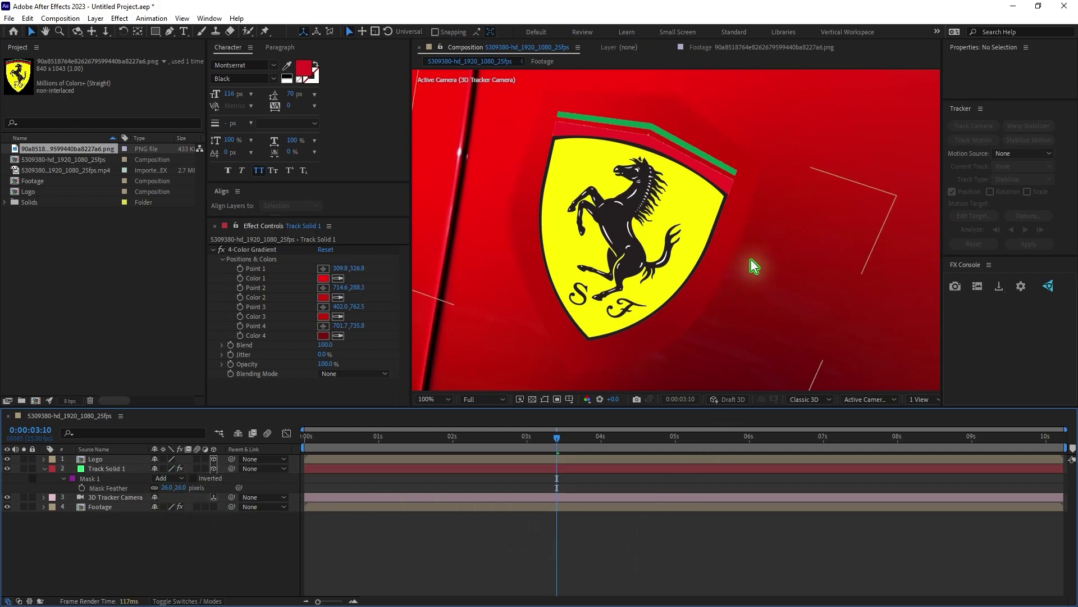
pyautogui.scroll(-1, 750, 259)
pyautogui.moveTo(166, 488); pyautogui.dragTo(215, 494)
pyautogui.moveTo(558, 440); pyautogui.dragTo(450, 472)
pyautogui.press('.')
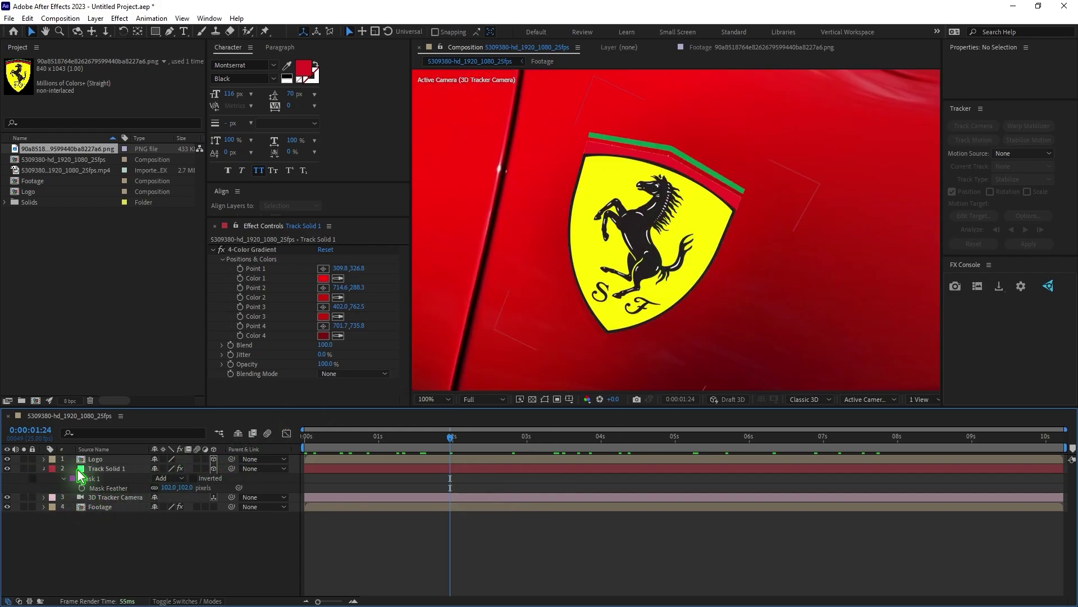
pyautogui.click(45, 469)
# Apply the Curves effect to the Logo layer.
pyautogui.click(95, 459)
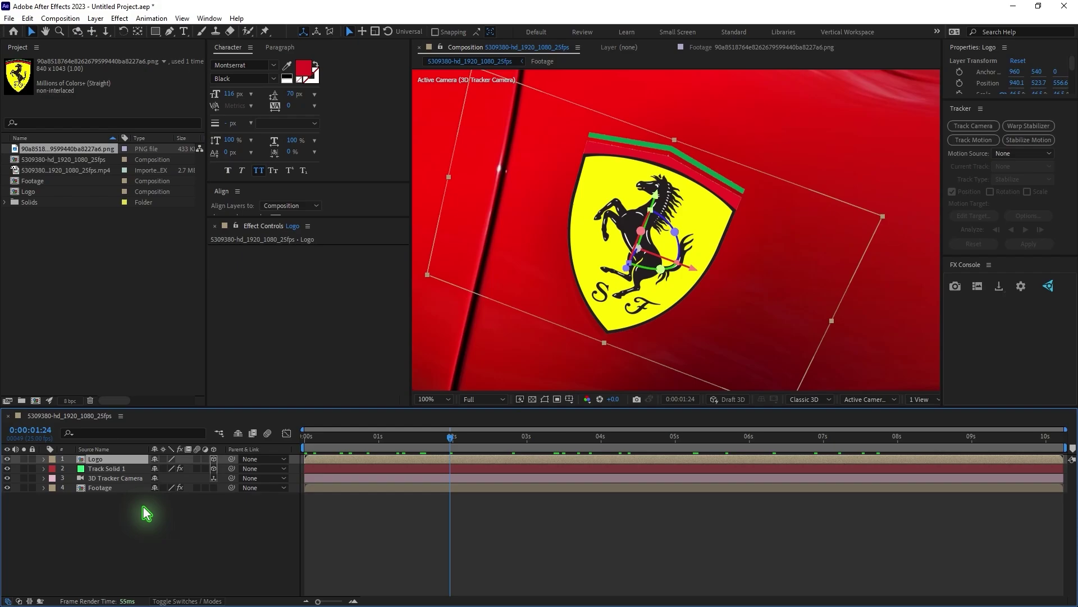
pyautogui.hotkey('ctrl', 'space')
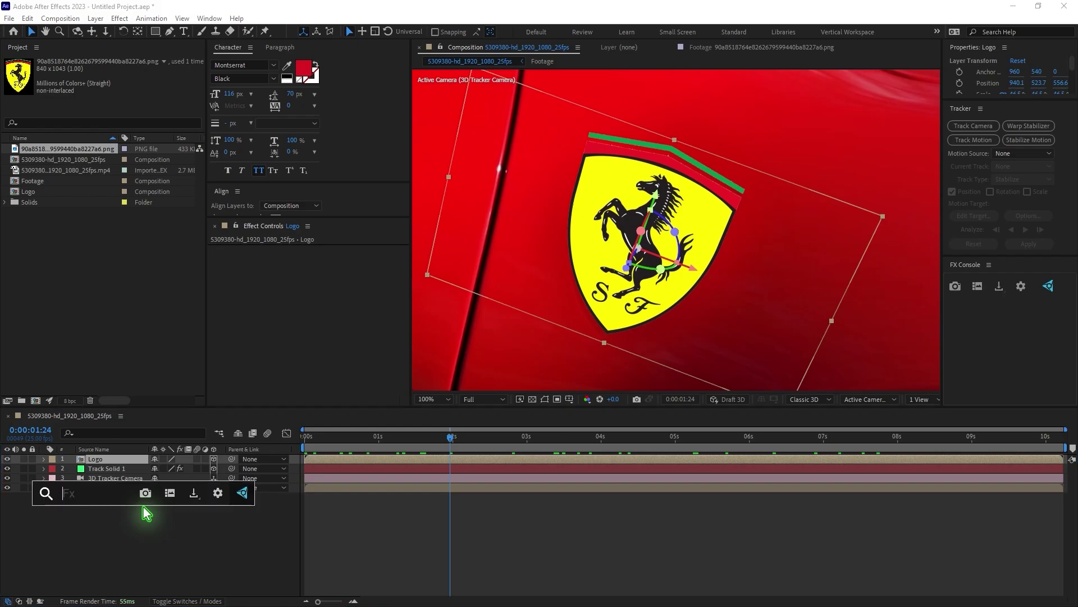
pyautogui.write('curves')
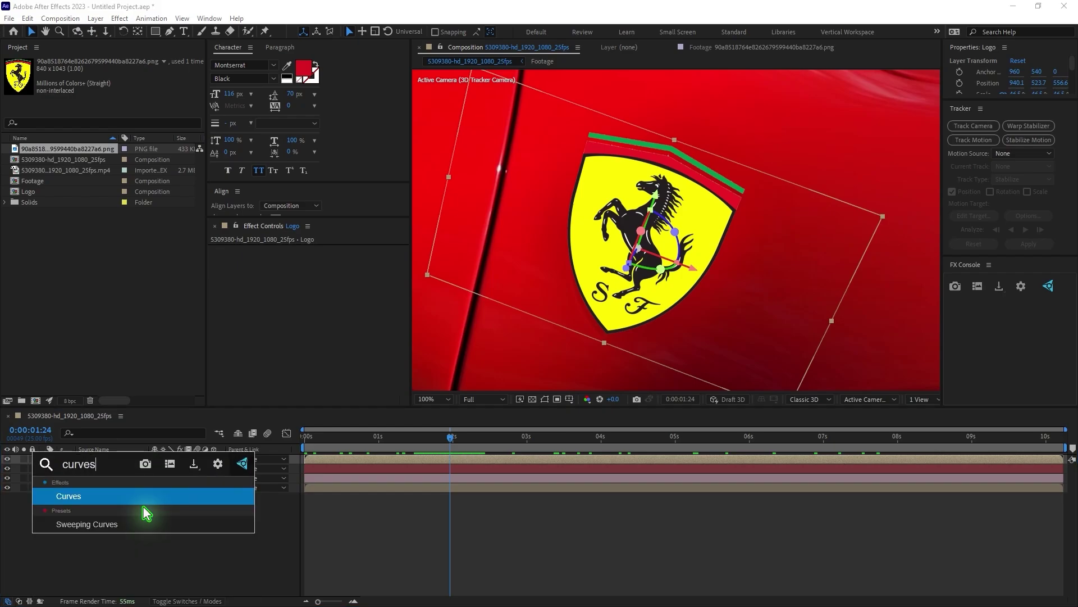
pyautogui.press('Return')
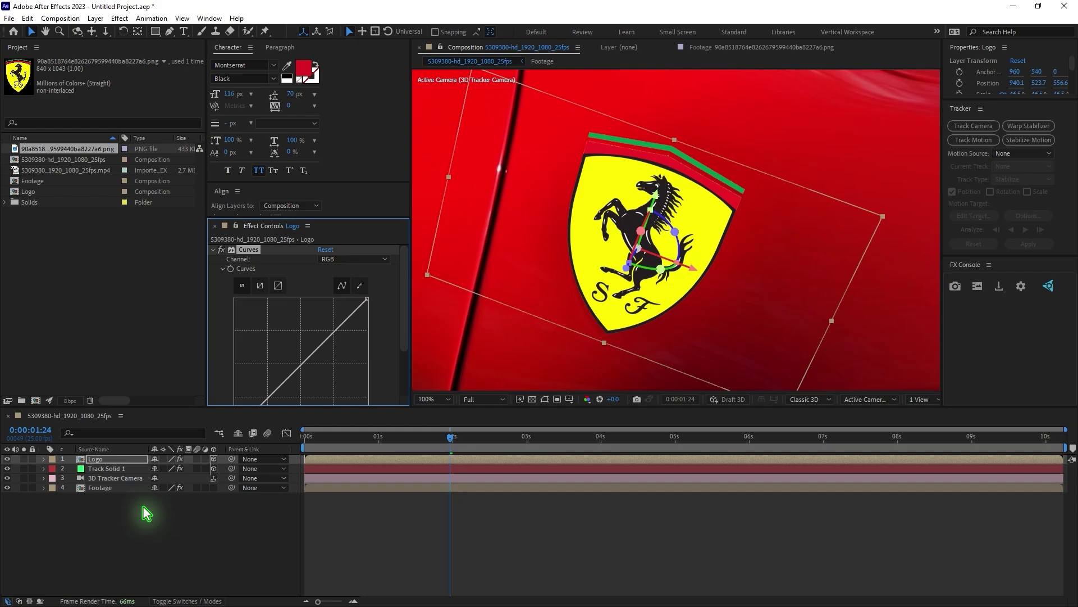
# Apply the Tint effect to the Logo layer and set Amount to Tint to 50%.
pyautogui.click(127, 461)
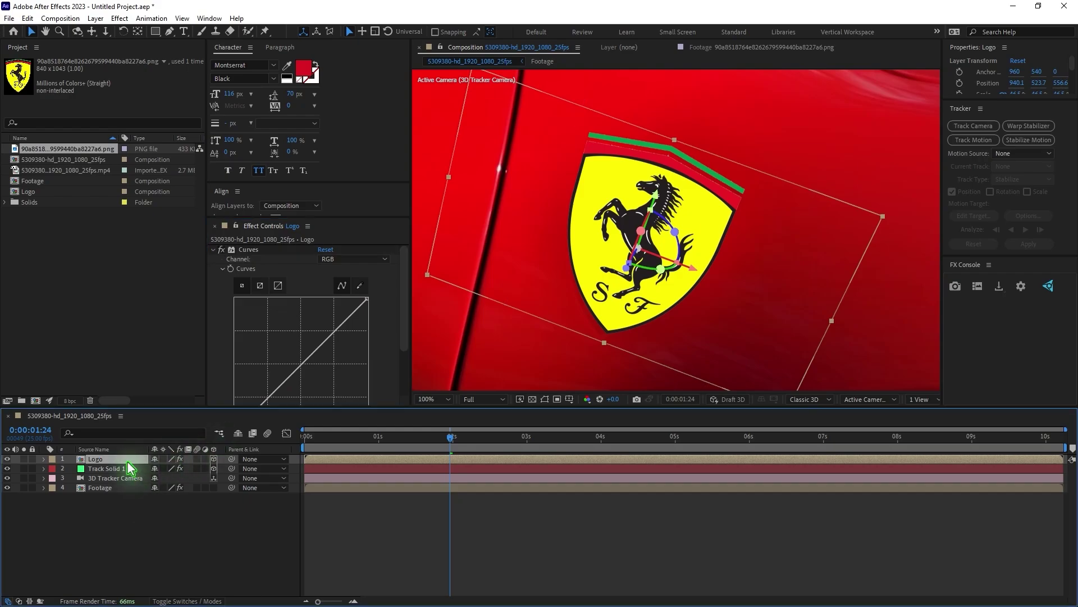
pyautogui.hotkey('ctrl', 'space')
pyautogui.write('tin')
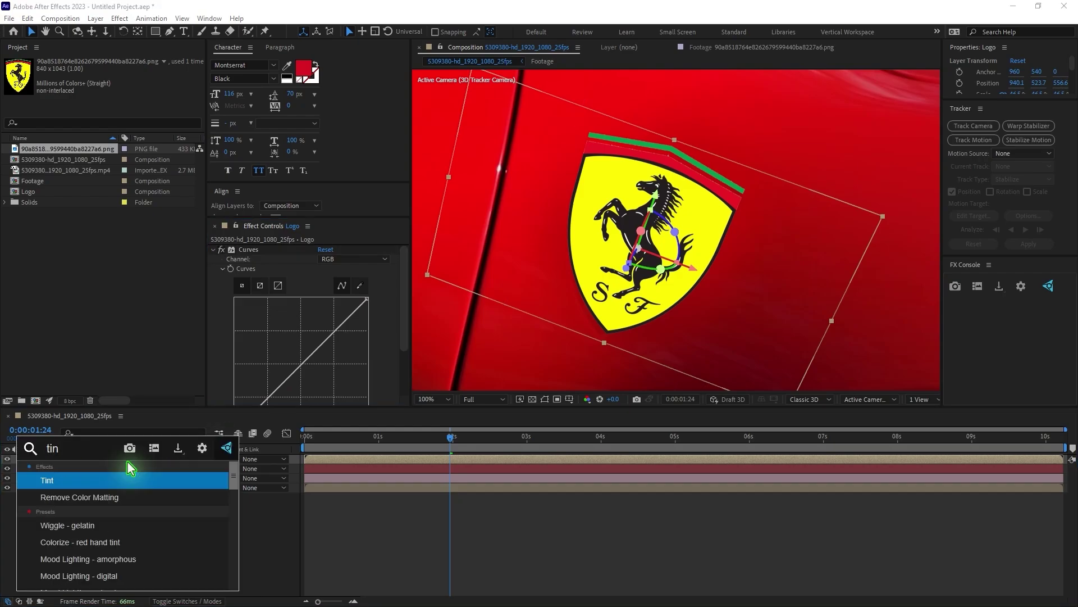
pyautogui.press('Return')
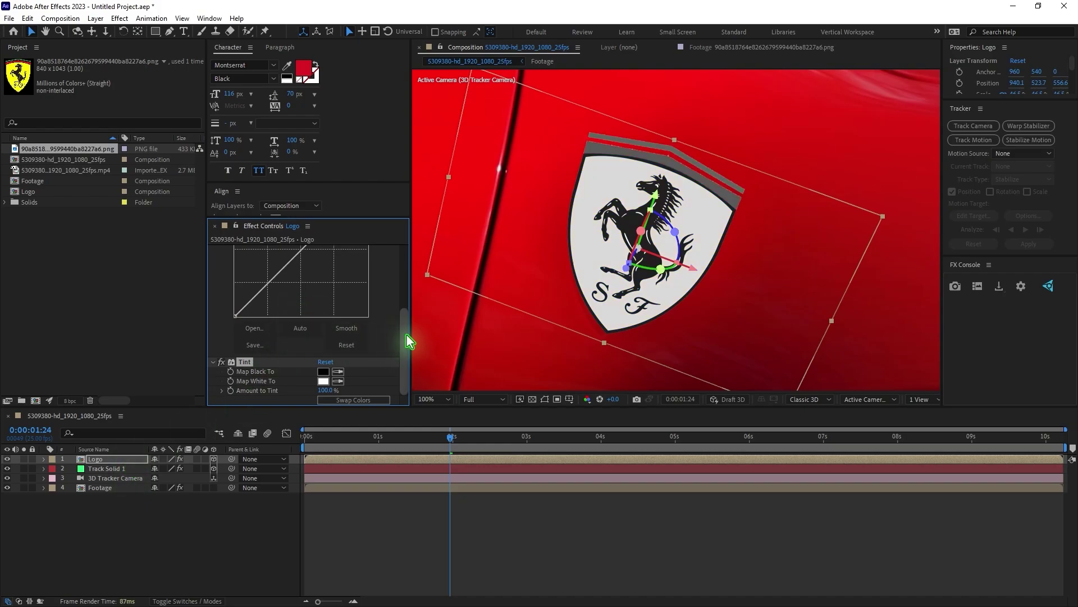
pyautogui.click(324, 391)
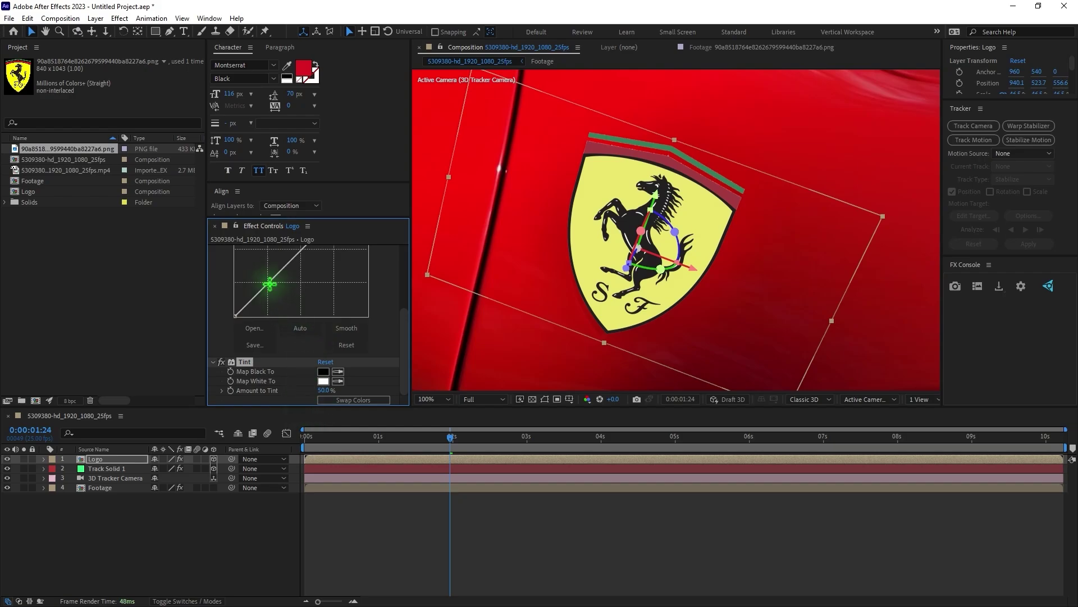
# Darken the Logo by pulling its RGB curve below the diagonal at a lower and an upper point.
pyautogui.moveTo(269, 283); pyautogui.dragTo(275, 302)
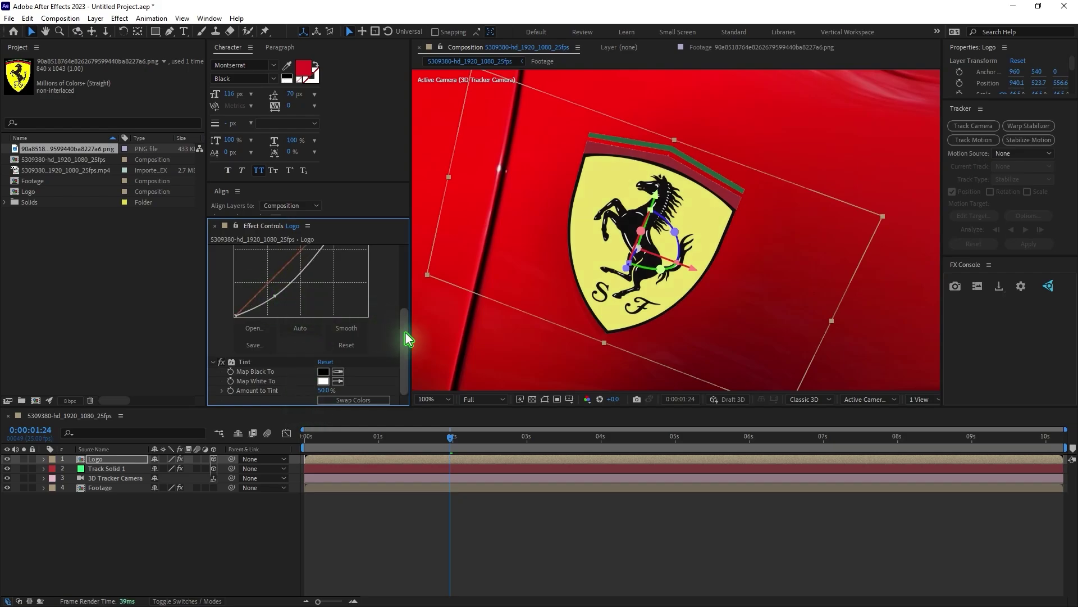
pyautogui.scroll(2, 393, 331)
pyautogui.moveTo(328, 283); pyautogui.dragTo(334, 287)
pyautogui.click(140, 514)
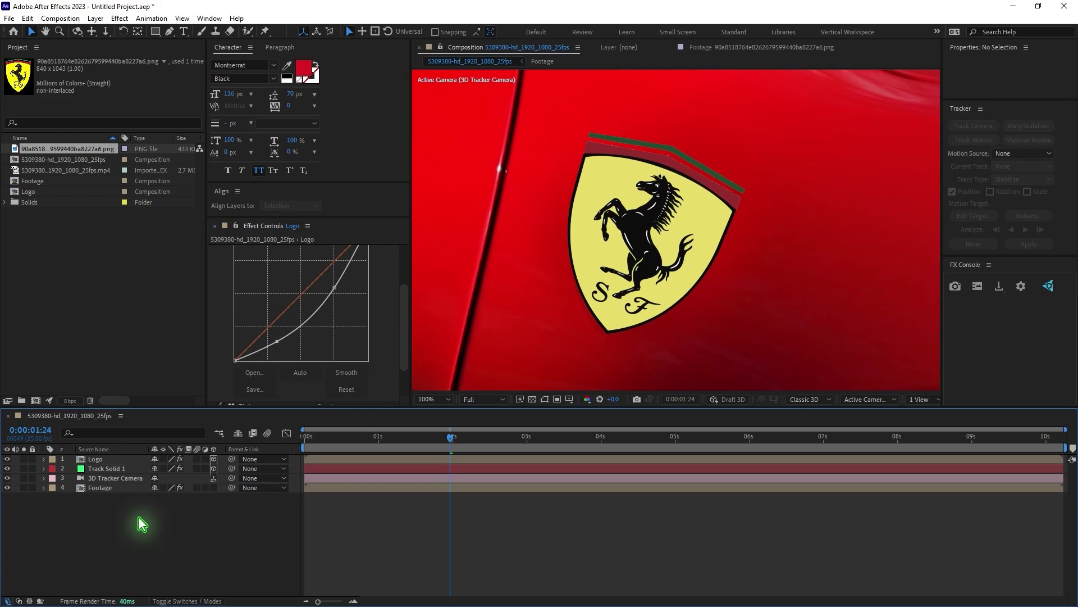
# Add a Bevel and Emboss layer style to the Logo and set its Style to Pillow Emboss.
pyautogui.click(120, 459)
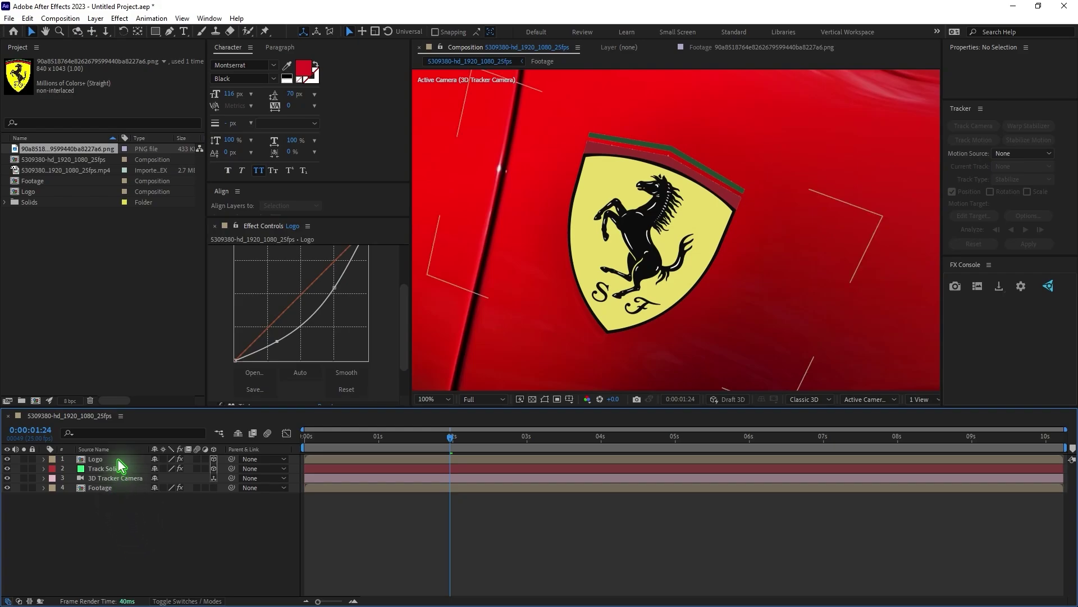
pyautogui.press('u')
pyautogui.press('u')
pyautogui.rightClick(140, 459)
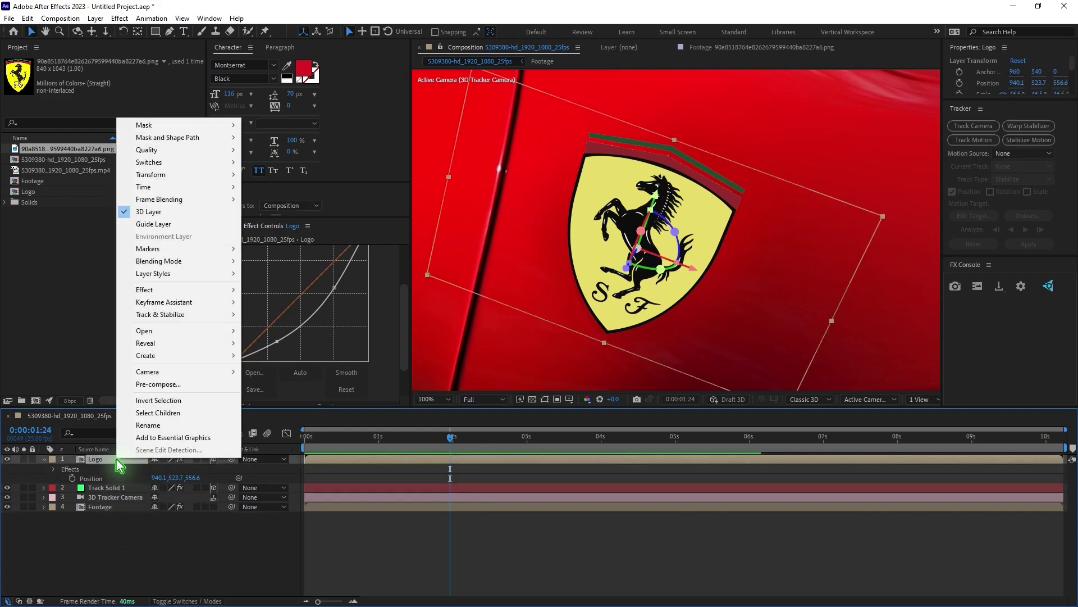
pyautogui.moveTo(195, 274)
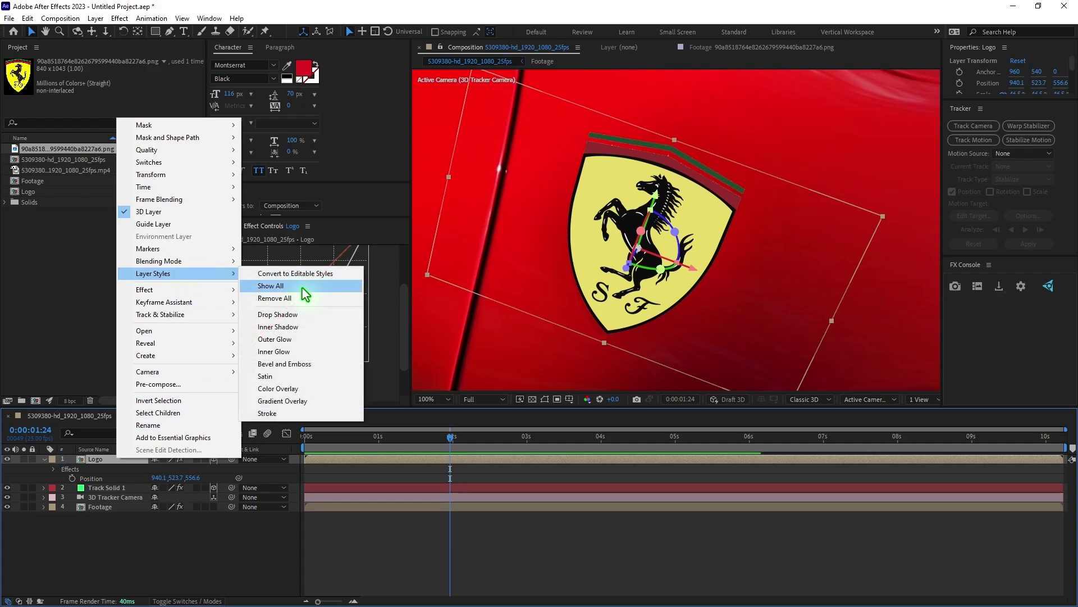
pyautogui.click(300, 364)
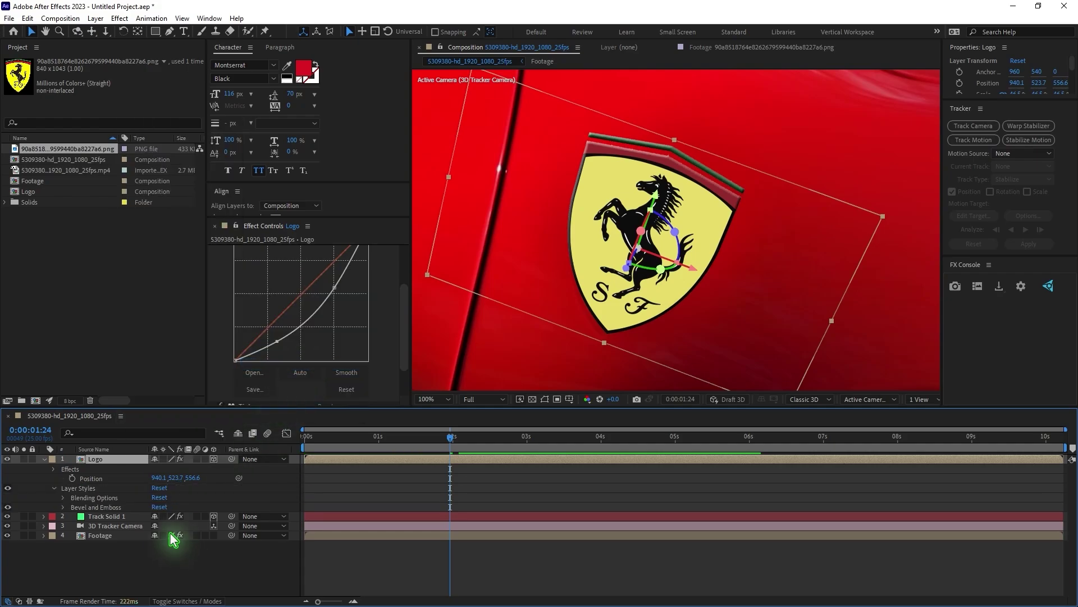
pyautogui.click(63, 508)
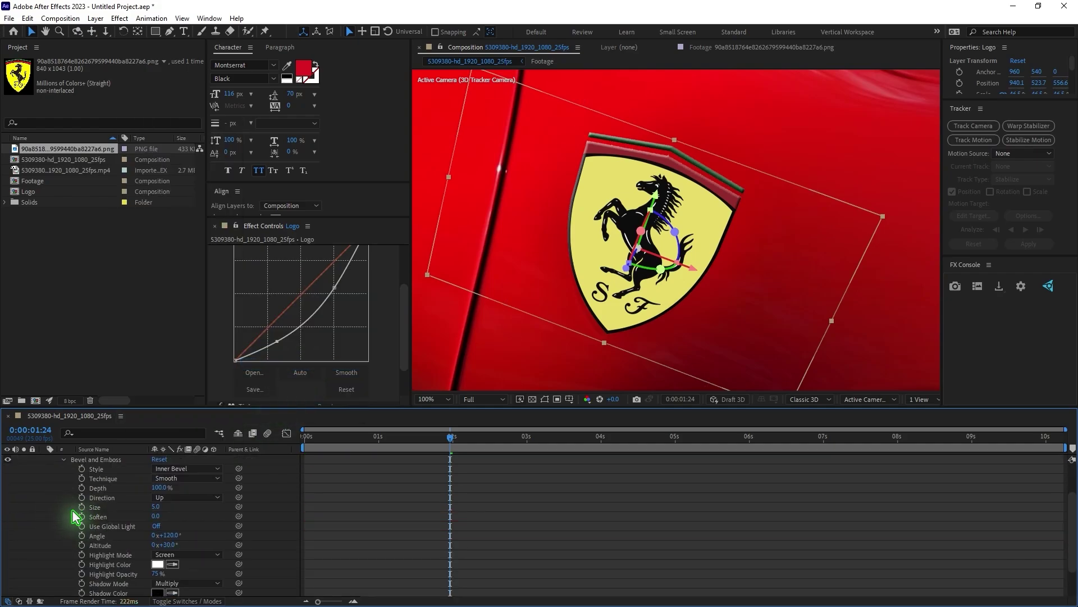
pyautogui.click(191, 469)
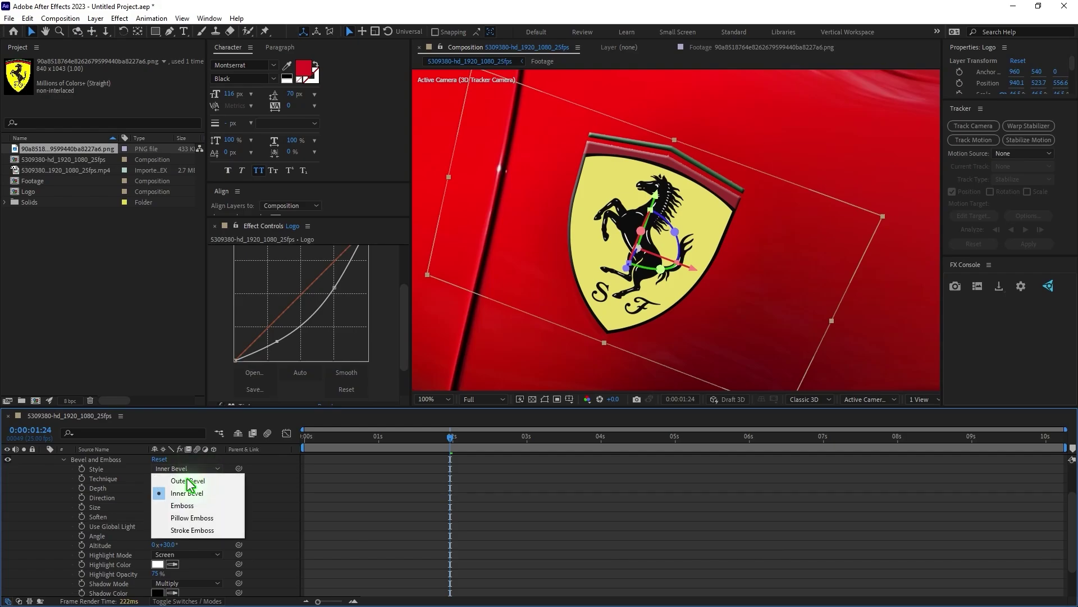
pyautogui.click(200, 519)
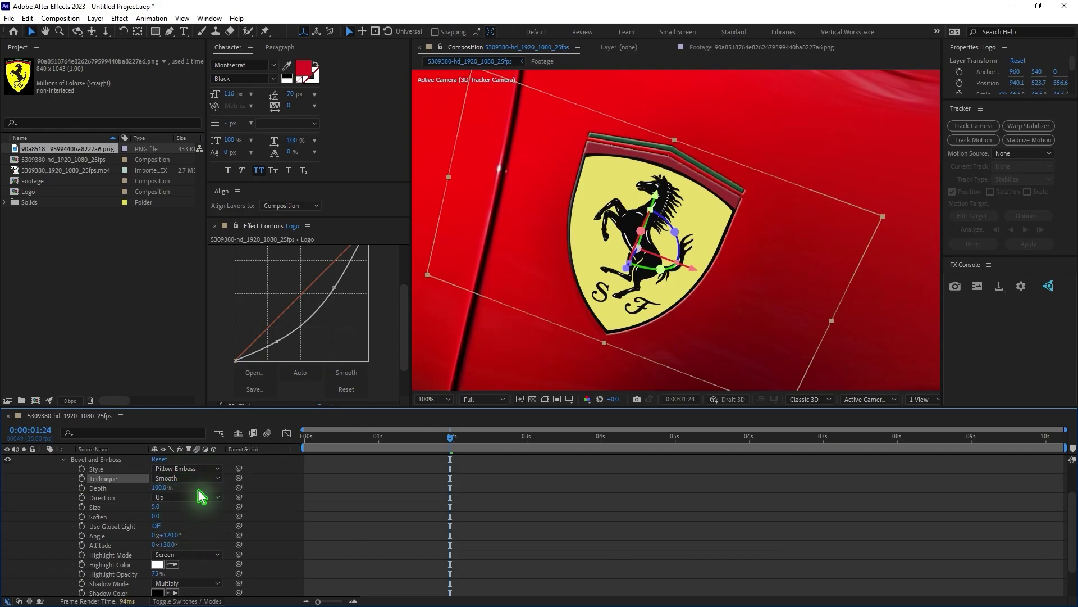
pyautogui.scroll(3, 53, 506)
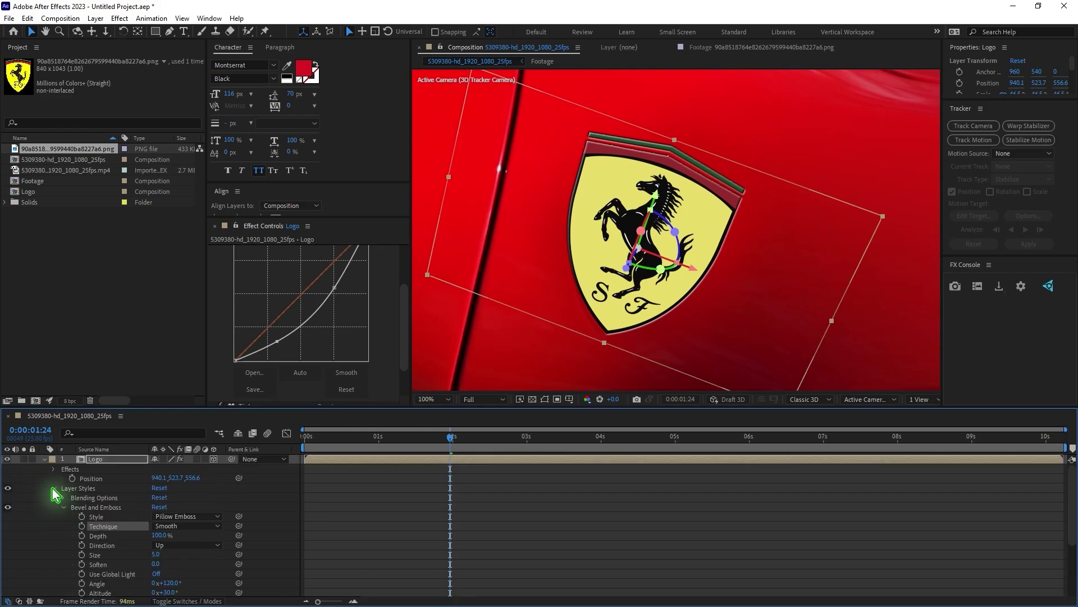
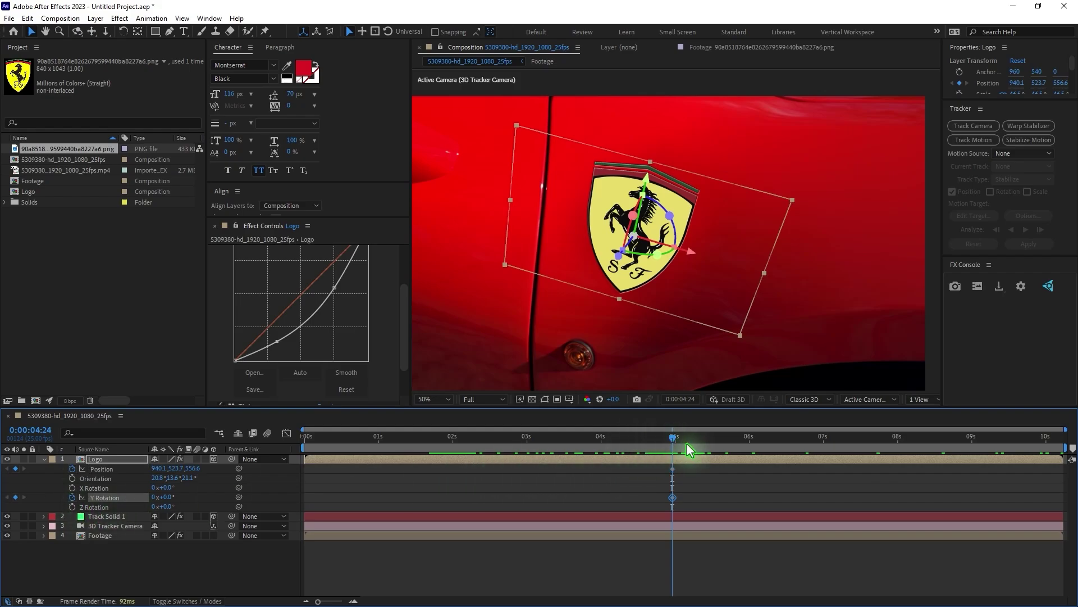
# At 0:00:05:23, keyframe the Logo's Position at 955.1, 628.7, -74.4 and its Y Rotation at 2 full turns.
pyautogui.moveTo(690, 449); pyautogui.dragTo(743, 450)
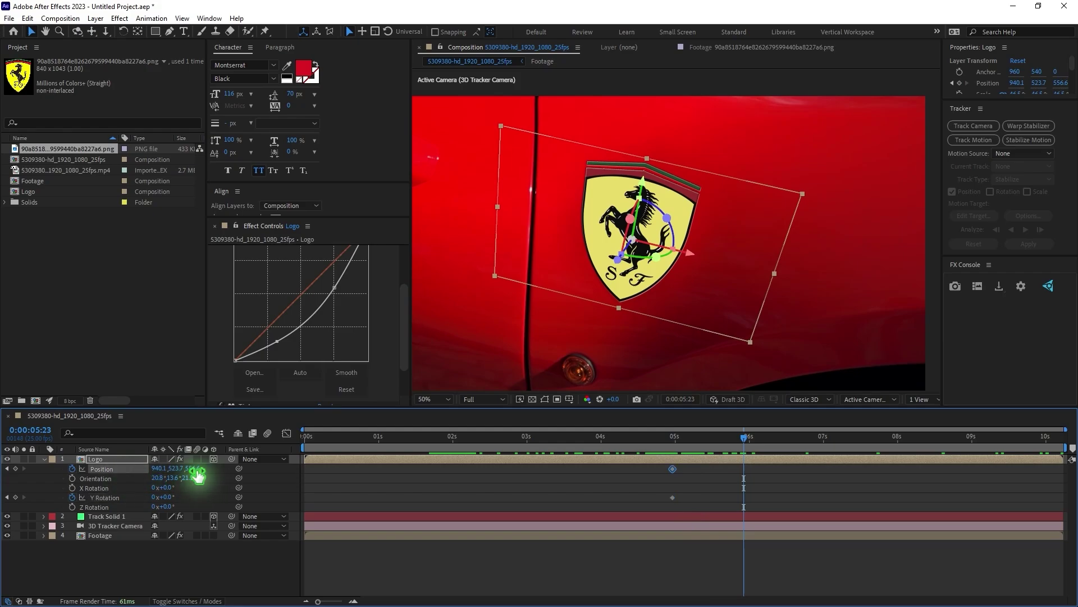
pyautogui.moveTo(200, 474); pyautogui.dragTo(173, 469)
pyautogui.press(',')
pyautogui.press(',')
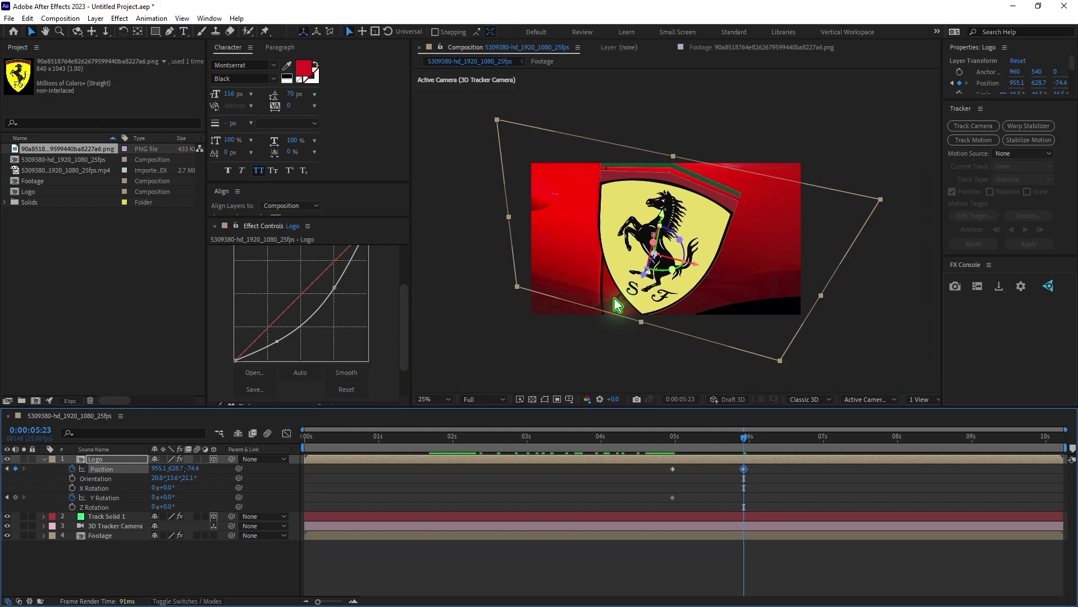
pyautogui.press('.')
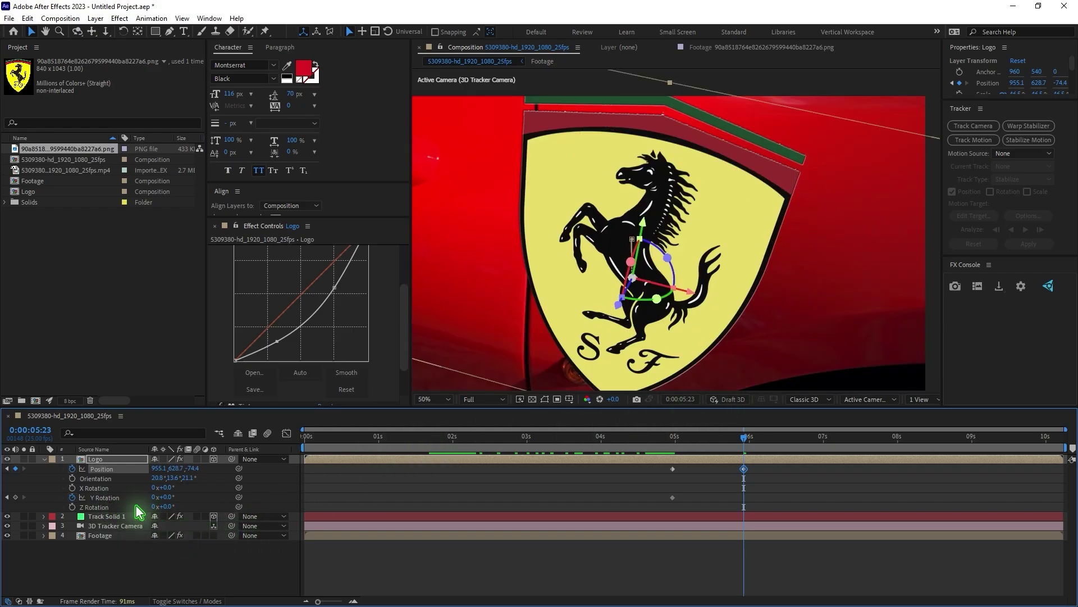
pyautogui.click(153, 498)
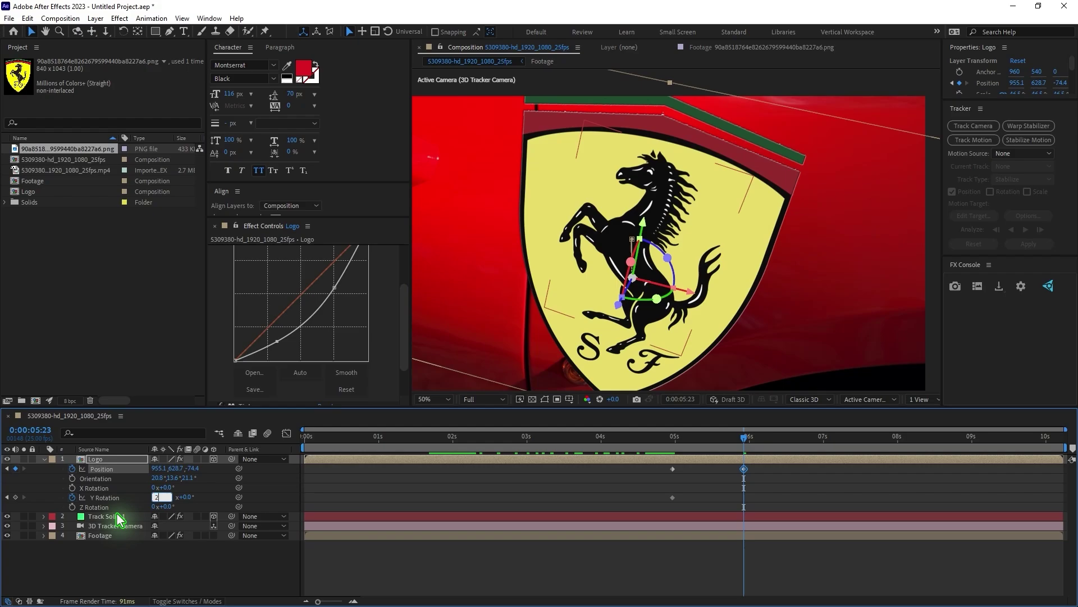
# Add an Orientation keyframe to the Logo layer at 0:00:04:24.
pyautogui.click(674, 441)
pyautogui.moveTo(677, 445)
pyautogui.mouseDown()
pyautogui.moveTo(752, 453)
pyautogui.moveTo(672, 446)
pyautogui.mouseUp()
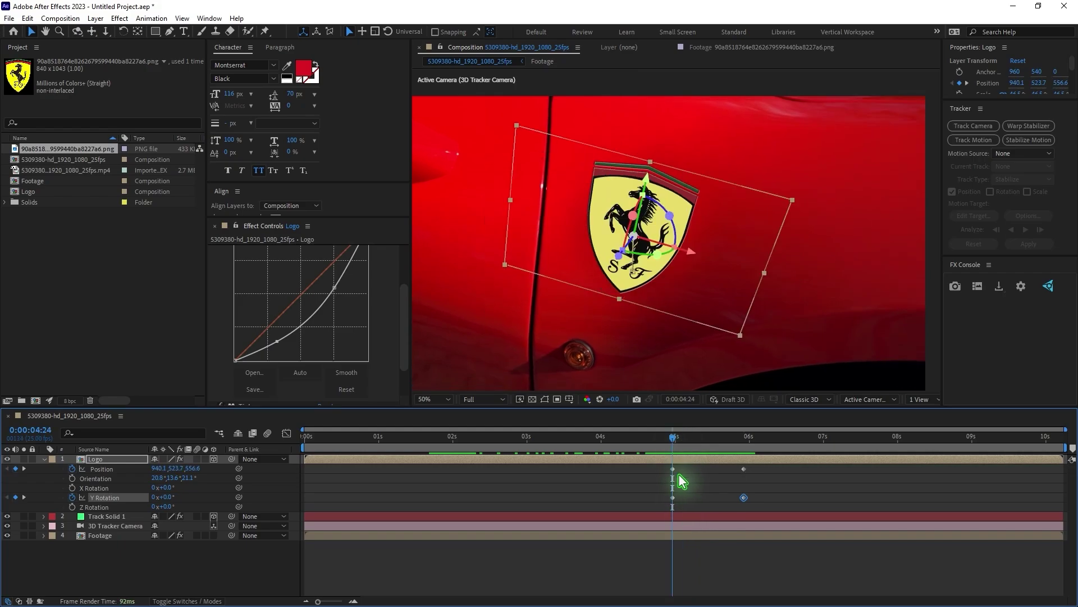
pyautogui.click(65, 482)
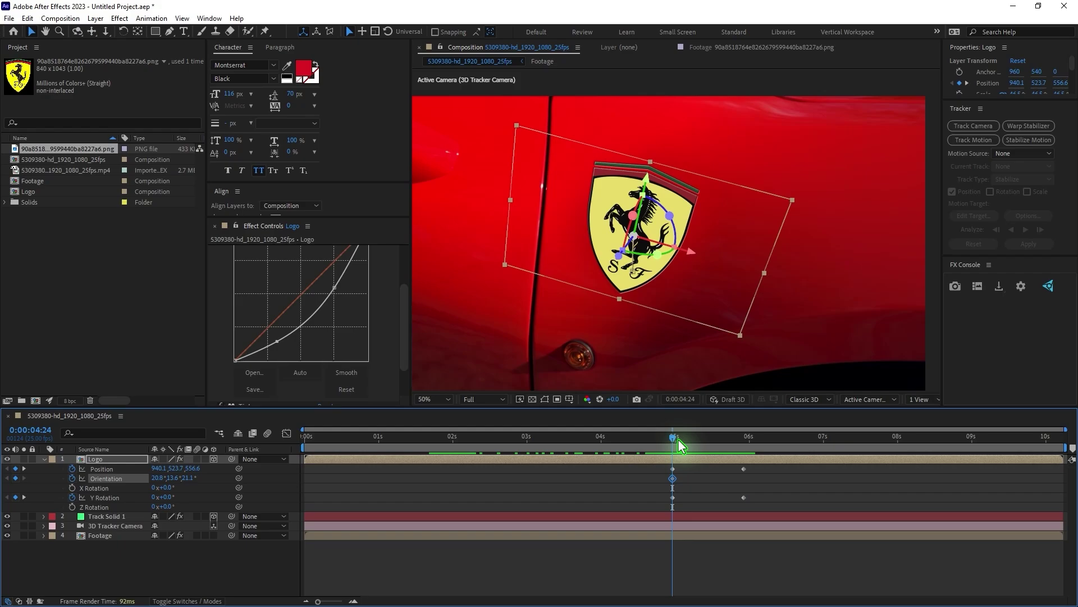
# At 0:00:05:23, set the Logo's Orientation to 353.8°, 16.6°, 26.1° and its vertical position to 583.7.
pyautogui.moveTo(678, 441); pyautogui.dragTo(732, 499)
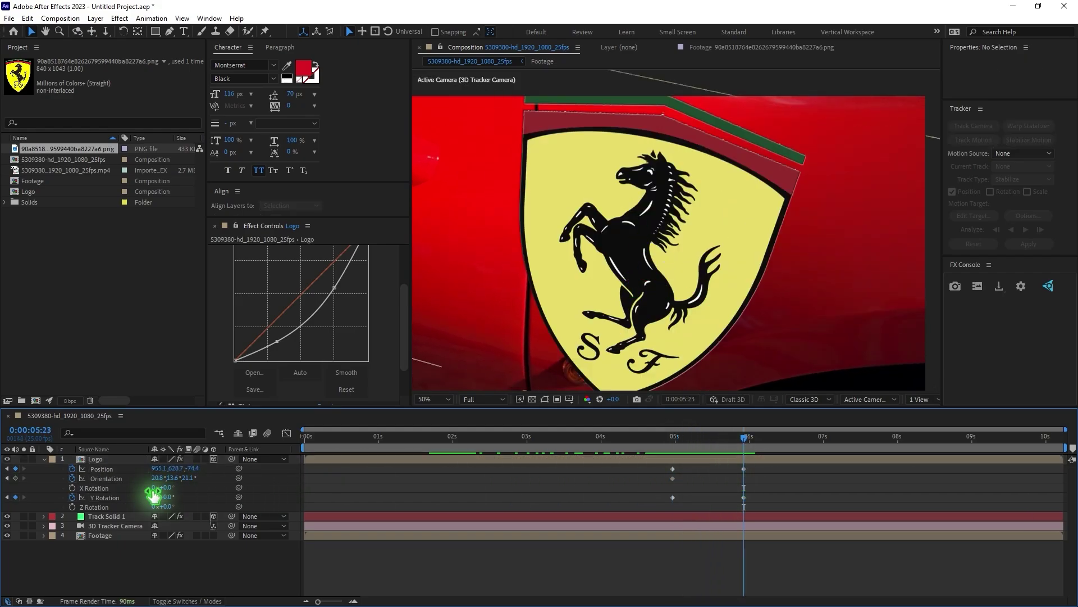
pyautogui.click(106, 478)
pyautogui.moveTo(174, 478)
pyautogui.mouseDown()
pyautogui.moveTo(197, 481)
pyautogui.moveTo(139, 480)
pyautogui.moveTo(179, 480)
pyautogui.mouseUp()
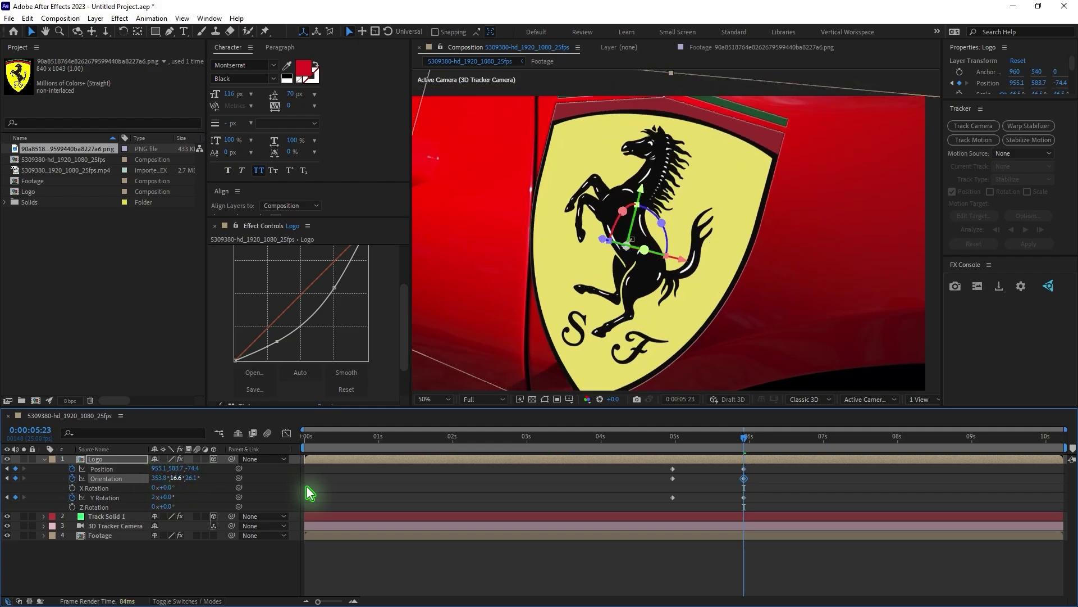
# At 0:00:07:01, paste a copy of the Logo's first Position keyframe and add a Y Rotation keyframe.
pyautogui.moveTo(747, 440); pyautogui.dragTo(827, 461)
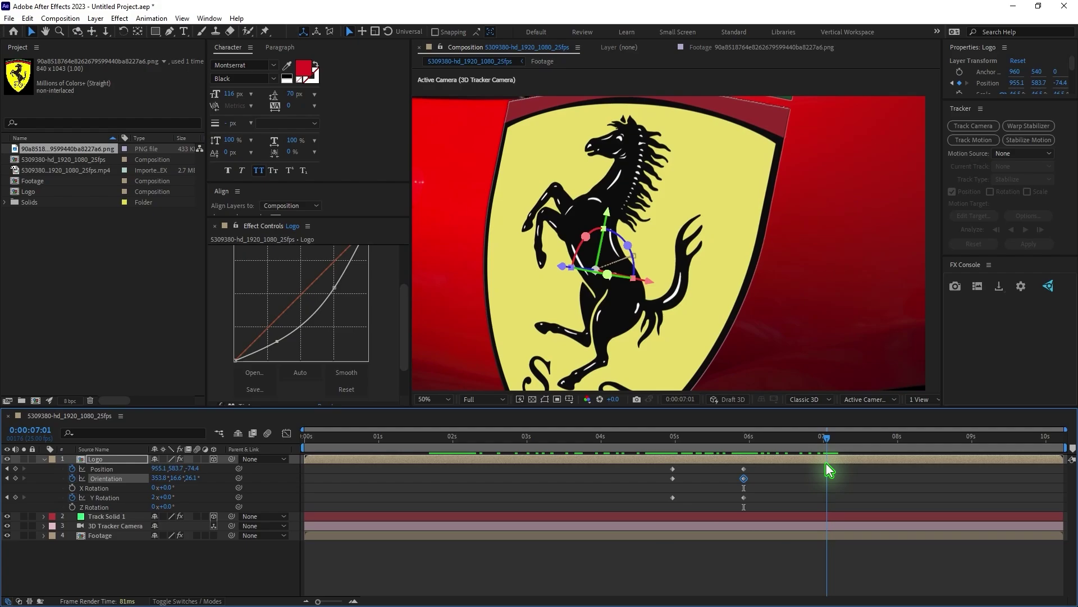
pyautogui.click(673, 468)
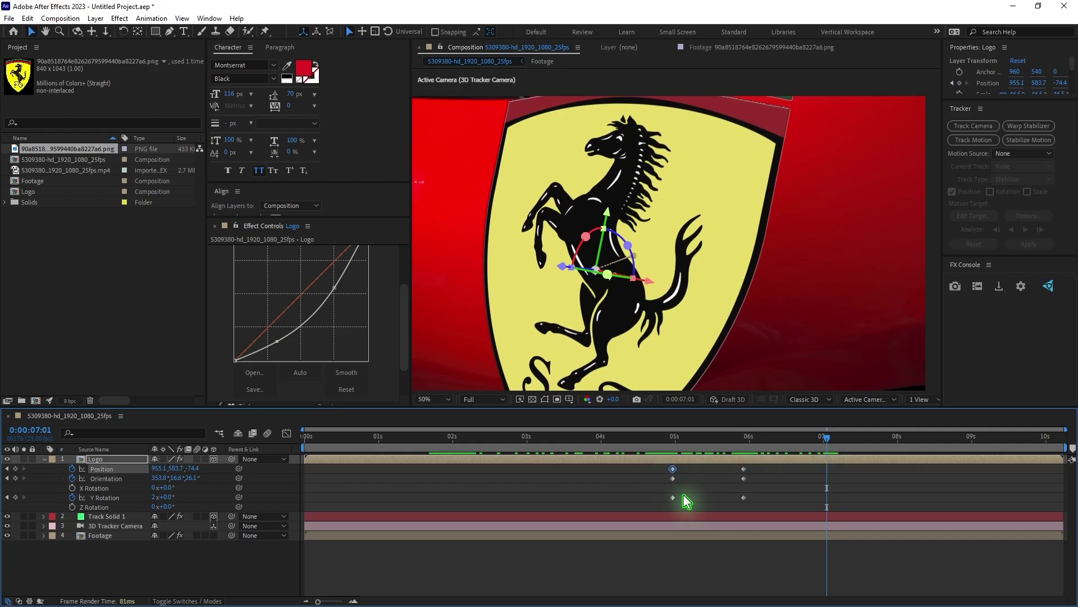
pyautogui.hotkey('ctrl', 'v')
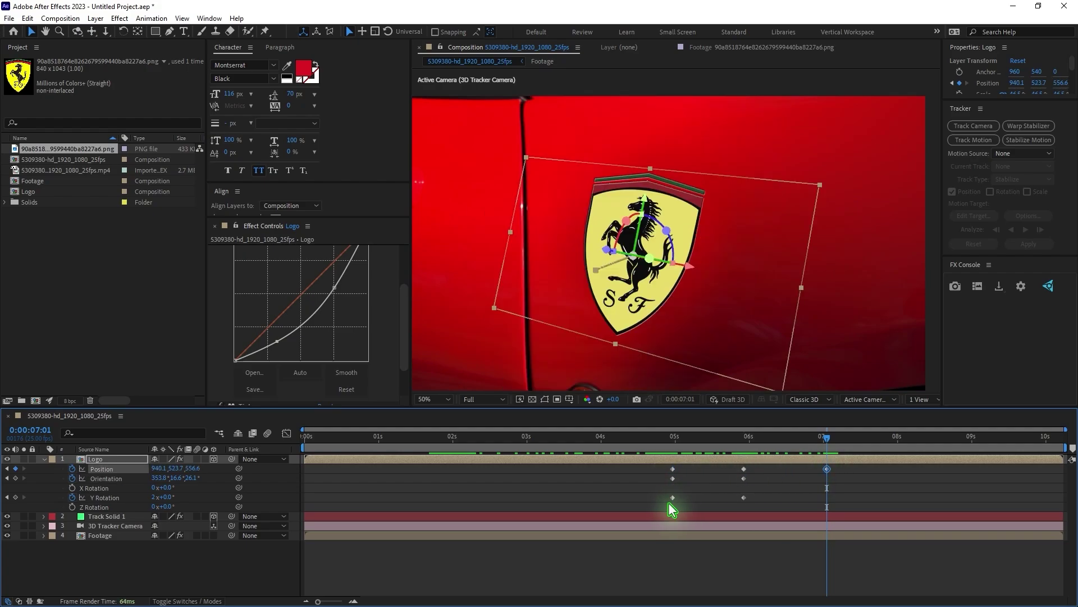
pyautogui.click(155, 497)
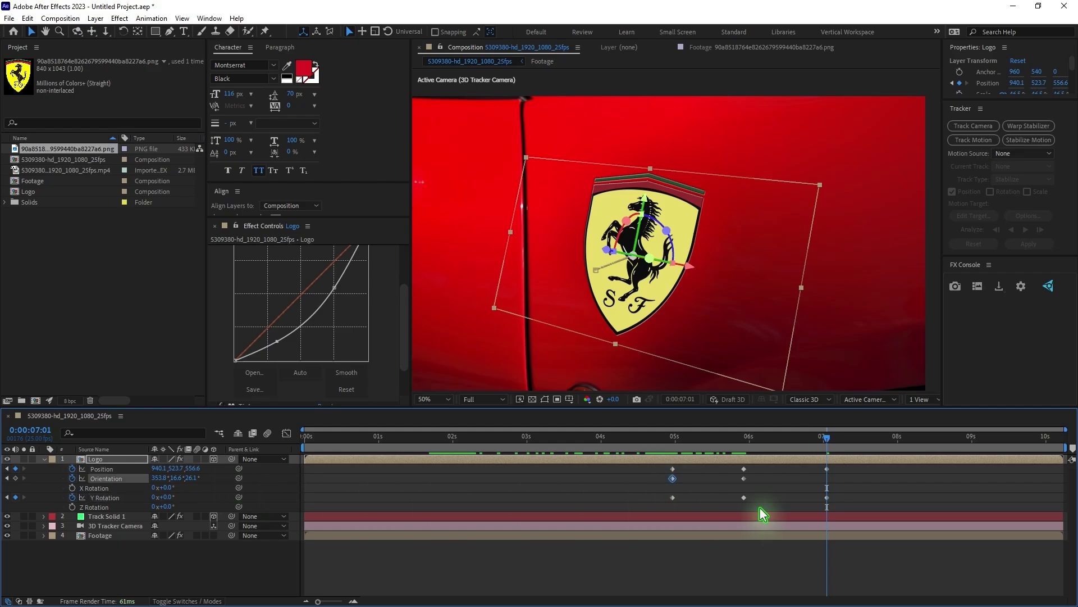
# Paste a copy of the Logo's first Orientation keyframe at 0:00:07:01 and preview the animation from 0:00:04:18.
pyautogui.hotkey('ctrl', 'v')
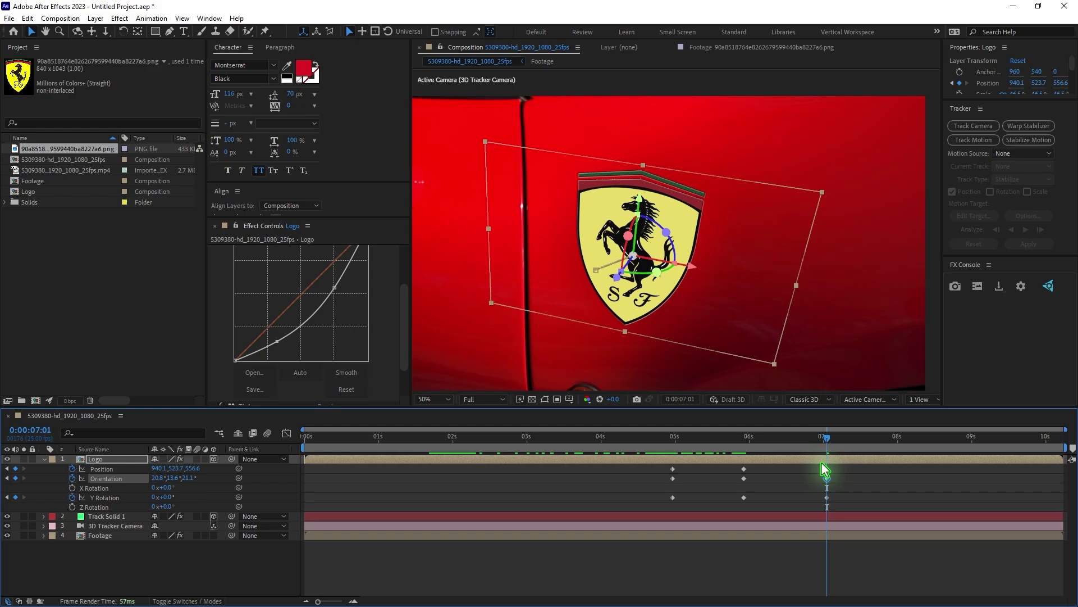
pyautogui.moveTo(855, 446); pyautogui.dragTo(655, 446)
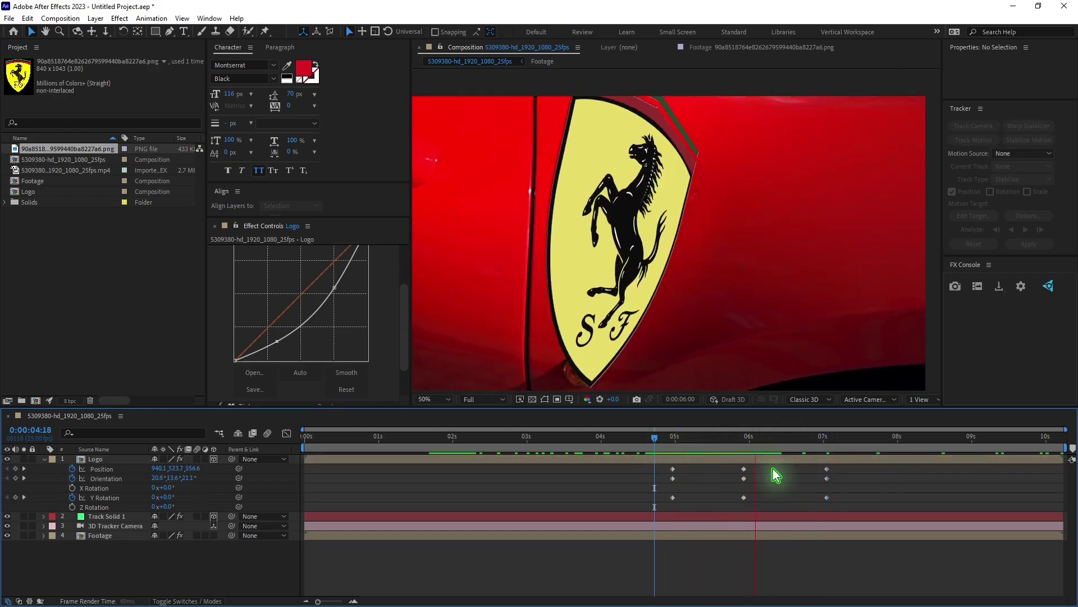
pyautogui.press('space')
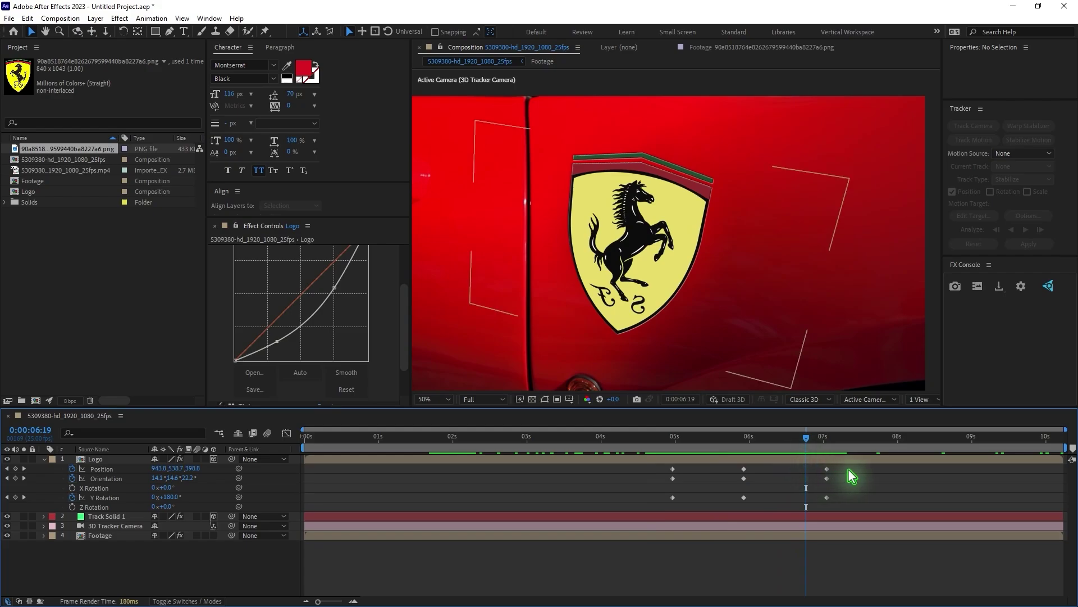
# Apply Easy Ease to all of the Logo's Position, Orientation and Y Rotation keyframes.
pyautogui.moveTo(851, 470); pyautogui.dragTo(628, 499)
pyautogui.rightClick(673, 497)
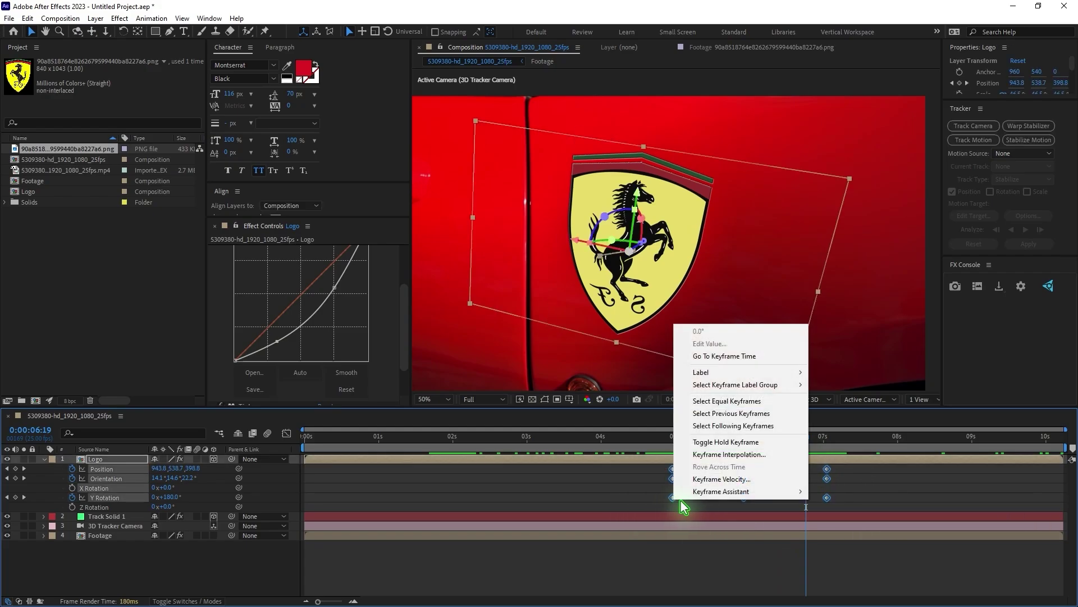
pyautogui.moveTo(738, 499); pyautogui.dragTo(651, 466)
pyautogui.moveTo(783, 510); pyautogui.dragTo(747, 501)
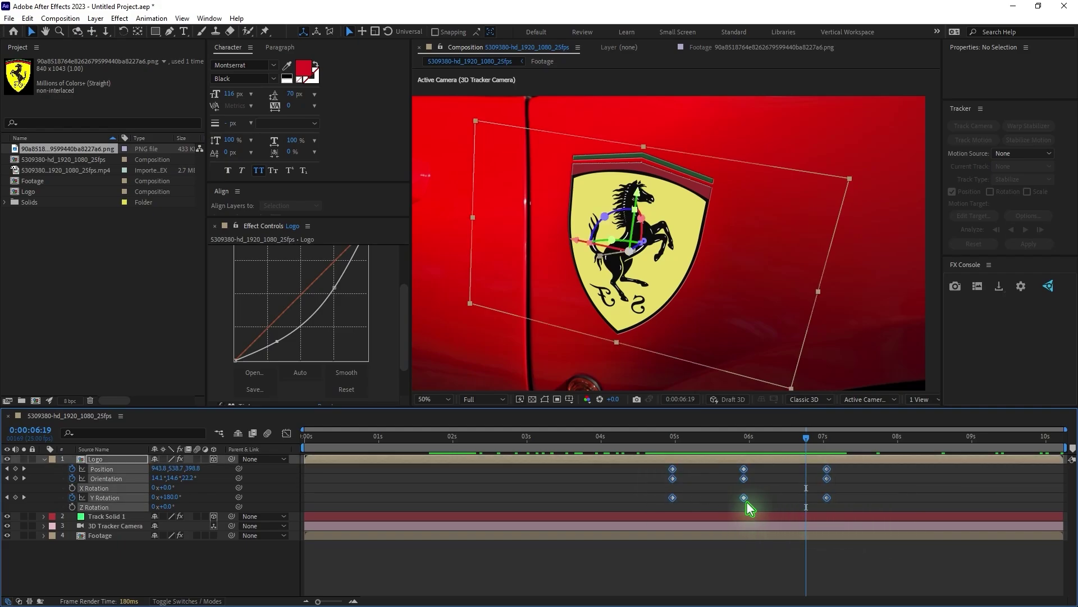
pyautogui.rightClick(672, 499)
pyautogui.moveTo(729, 496)
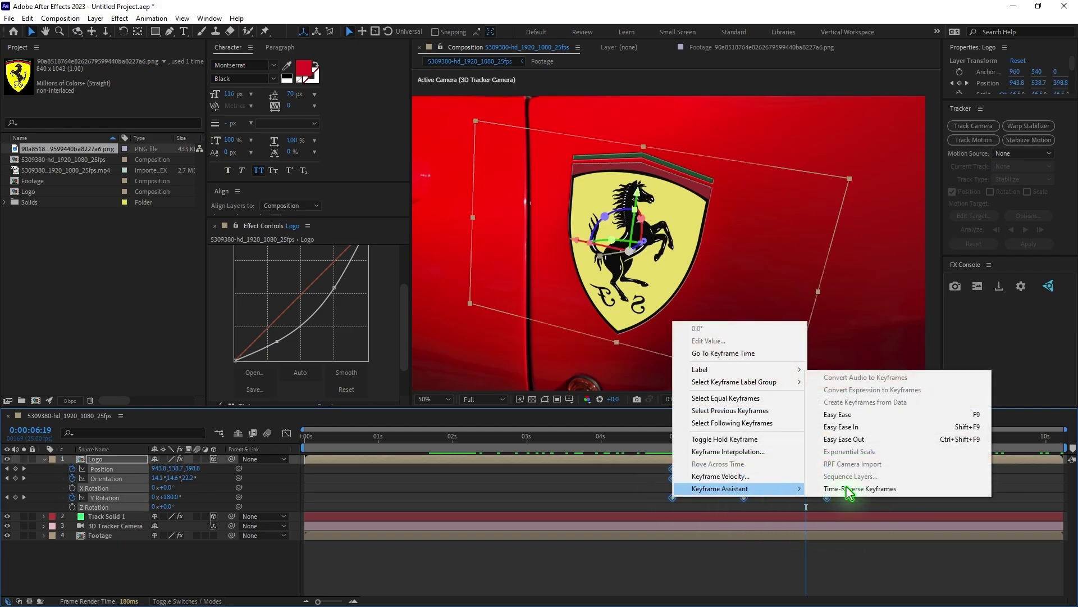
pyautogui.click(871, 418)
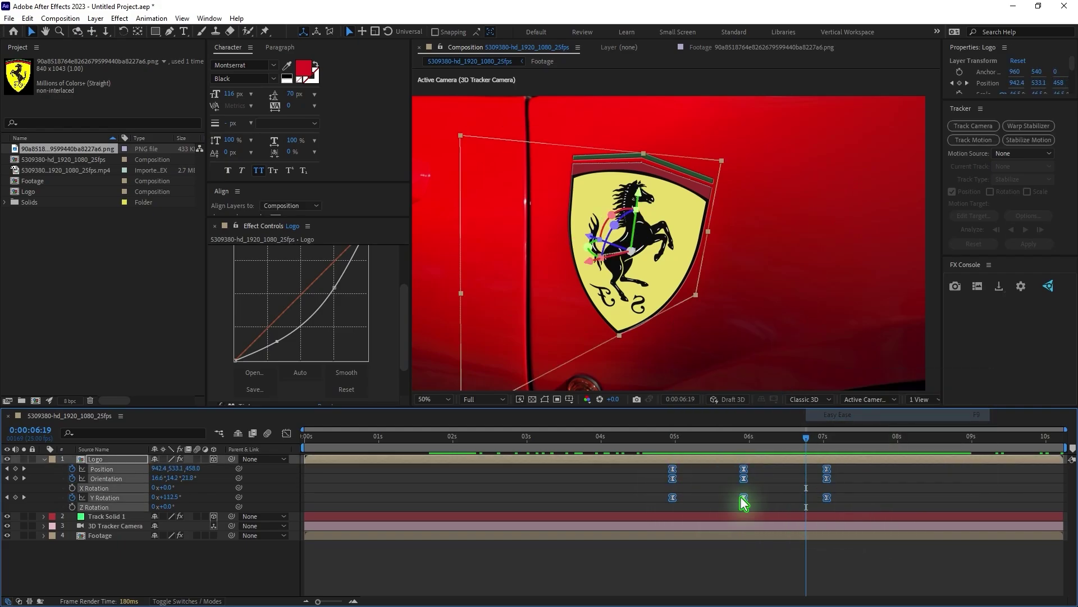
# Shape the Logo's speed curves to peak near the first and last keyframes with long easing around the middle one, and preview the motion.
pyautogui.click(286, 434)
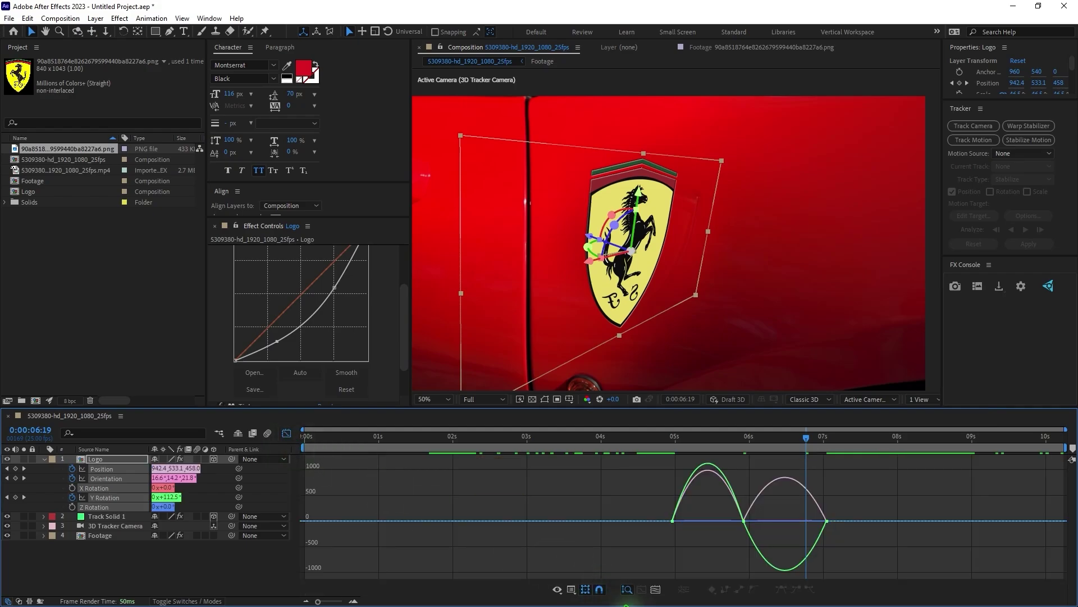
pyautogui.click(352, 601)
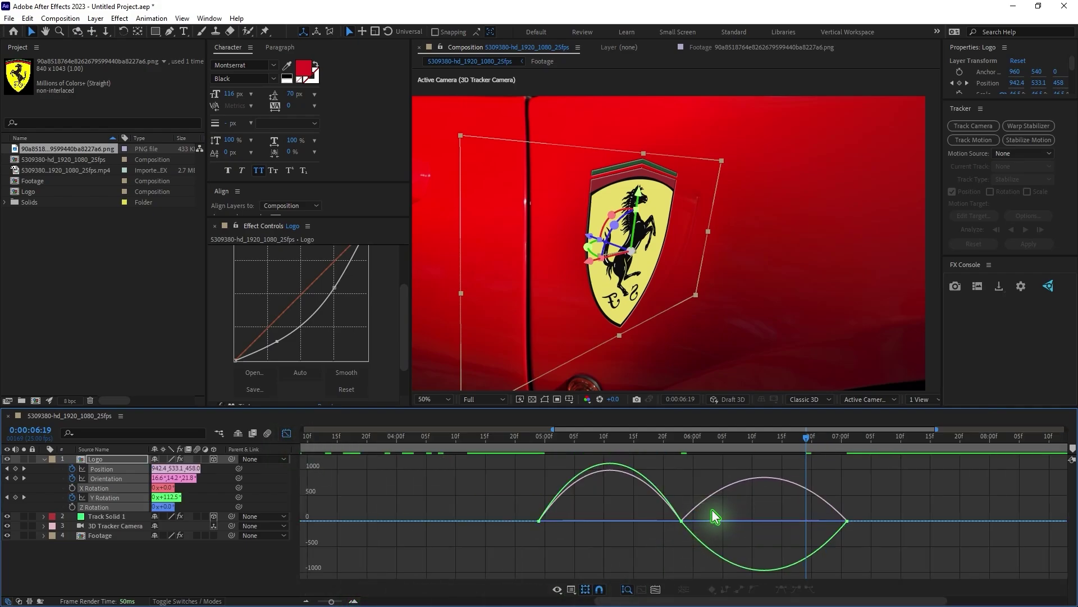
pyautogui.moveTo(717, 513); pyautogui.dragTo(742, 534)
pyautogui.moveTo(817, 521); pyautogui.dragTo(815, 521)
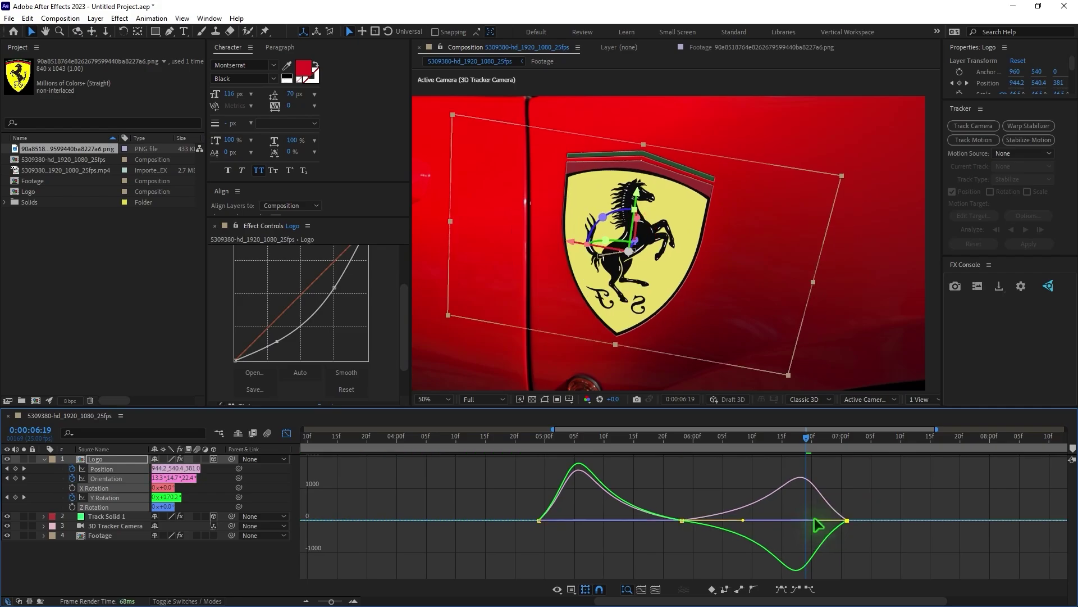
pyautogui.press('space')
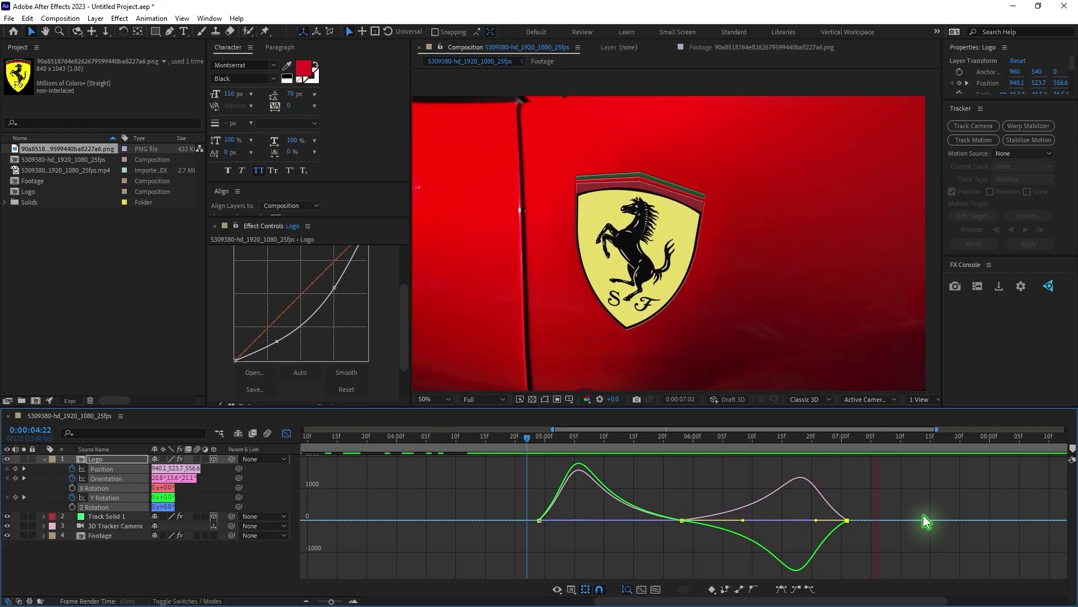
pyautogui.press('space')
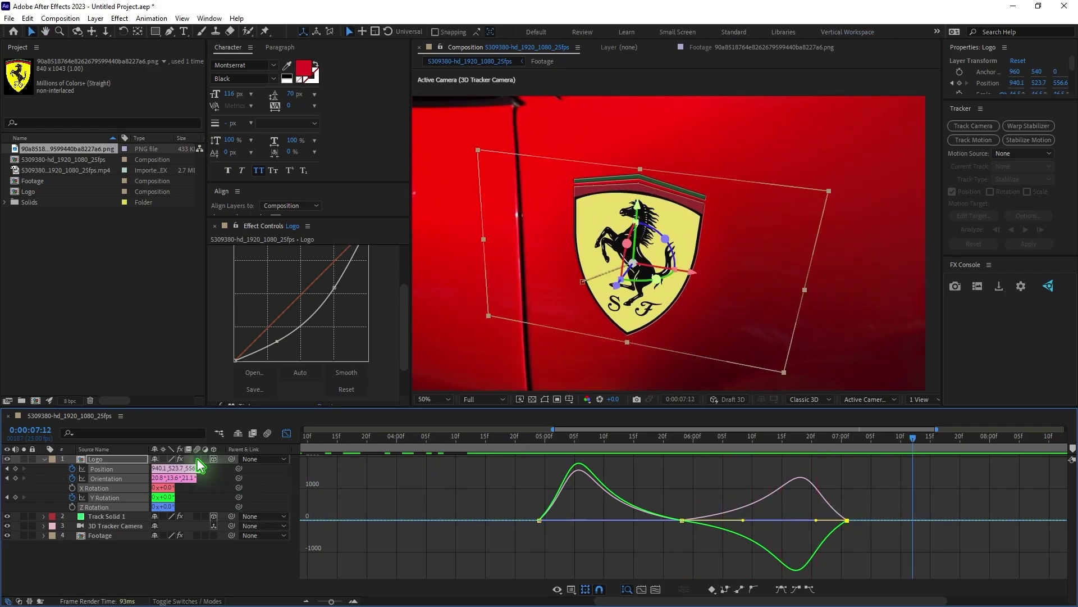
# Enable motion blur for the Logo layer and the composition, comparing the spinning logo with and without it at 0:00:05:14.
pyautogui.click(268, 434)
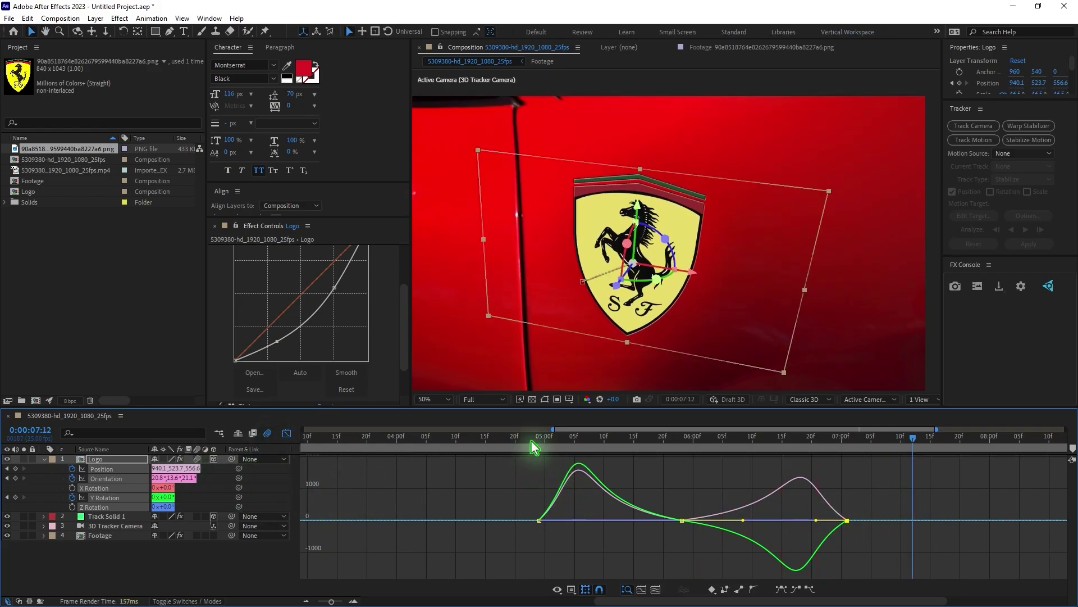
pyautogui.moveTo(531, 441); pyautogui.dragTo(626, 457)
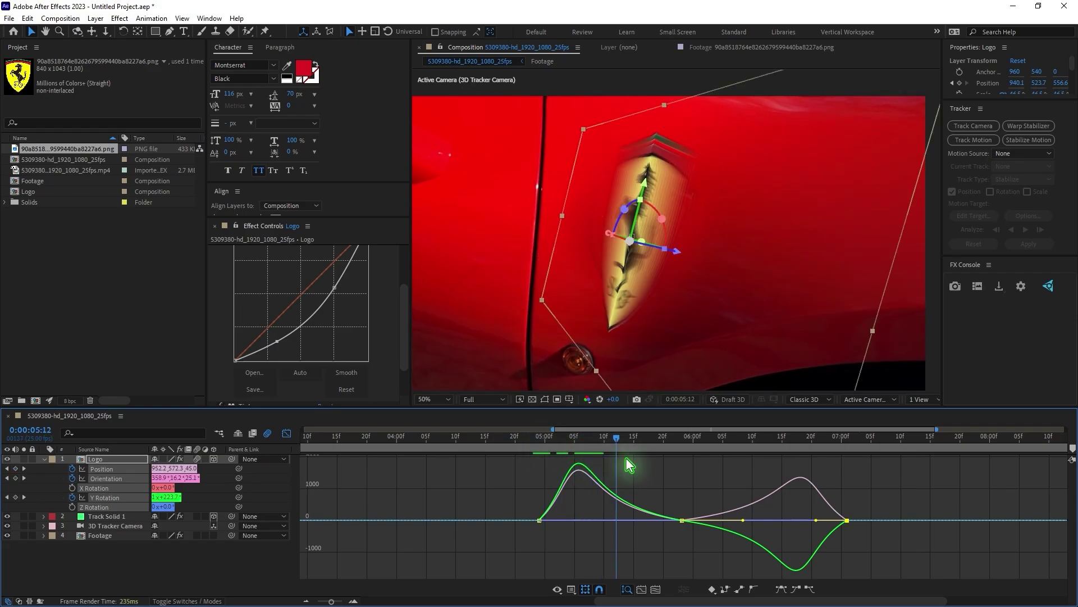
pyautogui.click(269, 438)
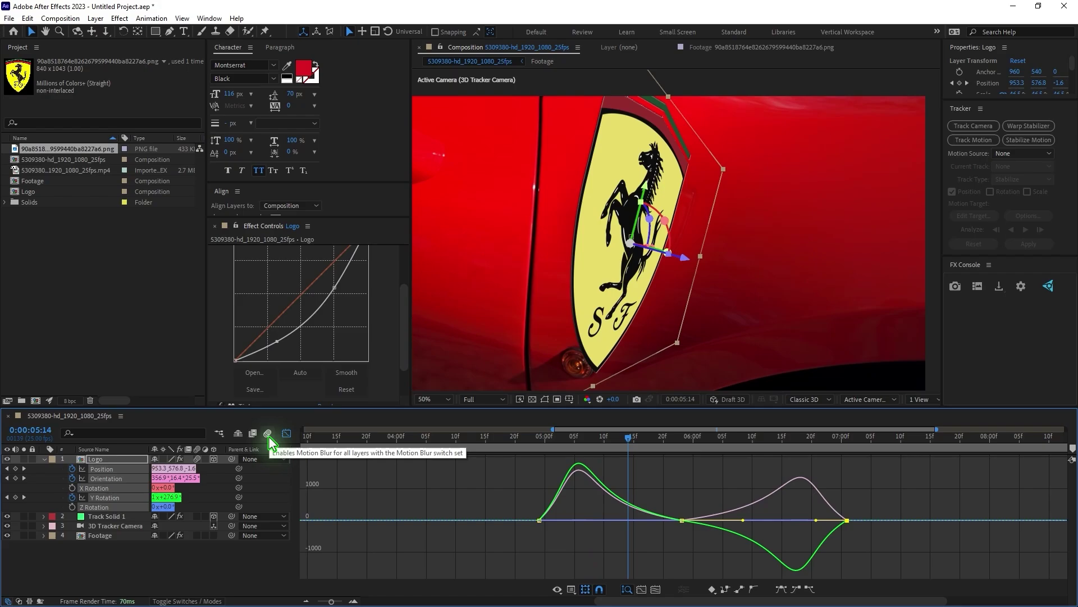
pyautogui.click(269, 436)
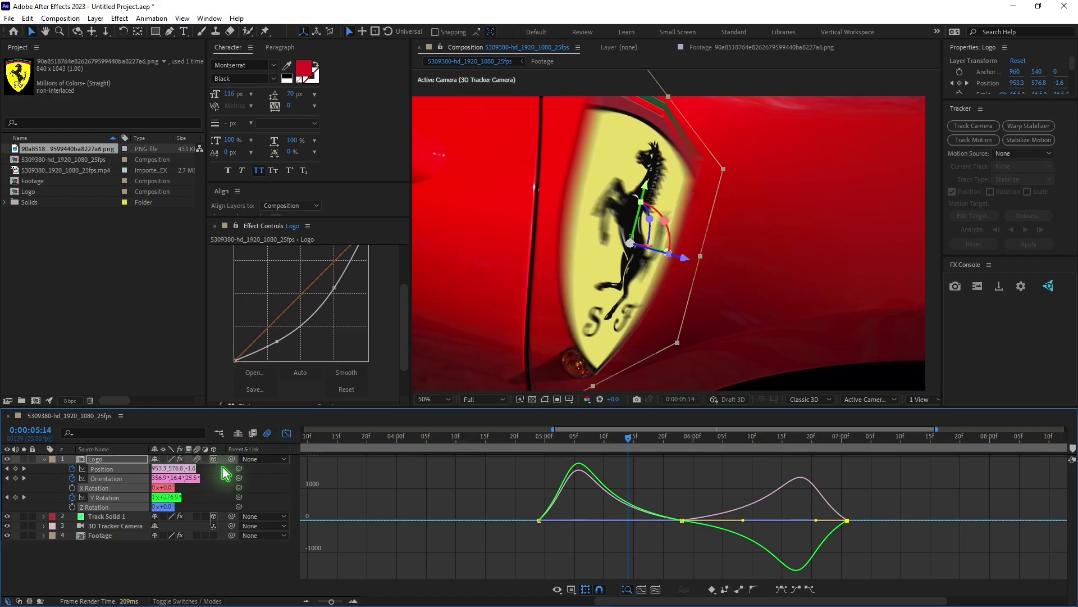
# Return to the keyframe view and apply the CC Light Sweep effect to the Logo layer at 0:00:05:24.
pyautogui.click(286, 433)
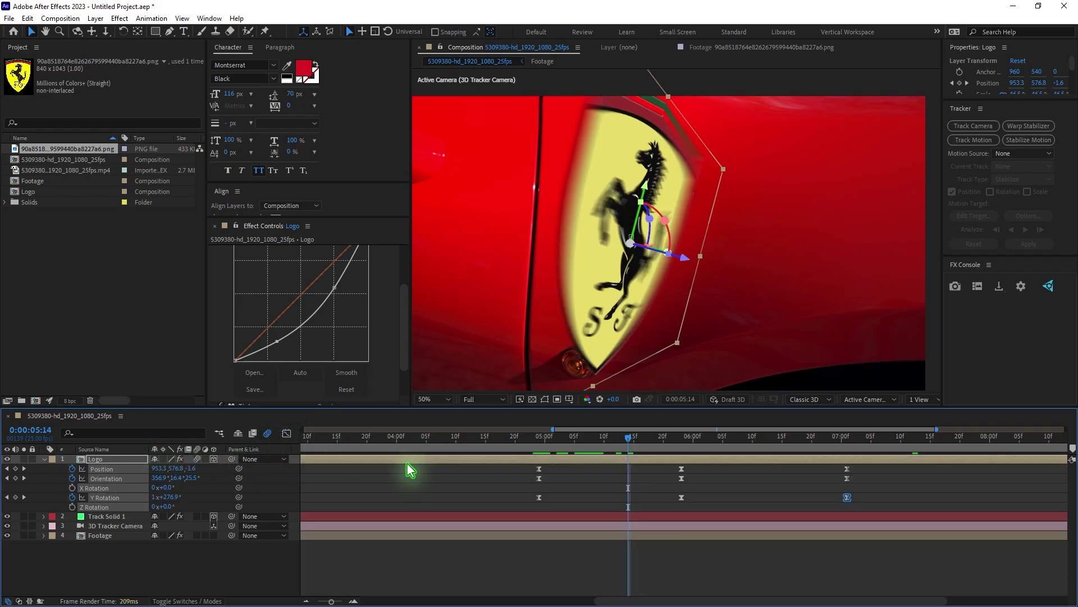
pyautogui.hotkey('shift', 'pagedown')
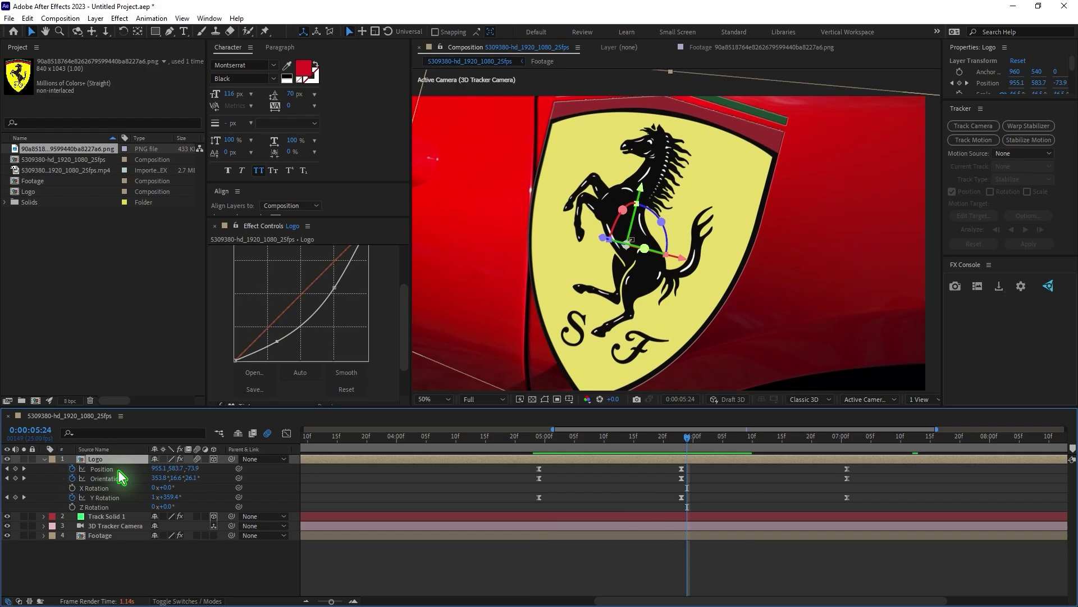
pyautogui.hotkey('ctrl', 'space')
pyautogui.write('swe')
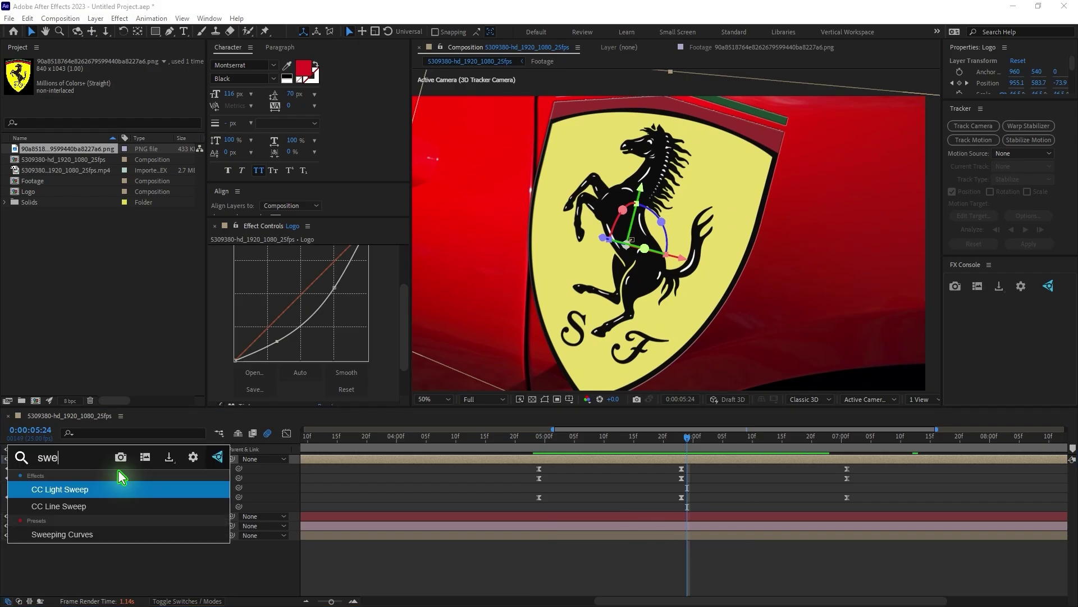
pyautogui.press('Return')
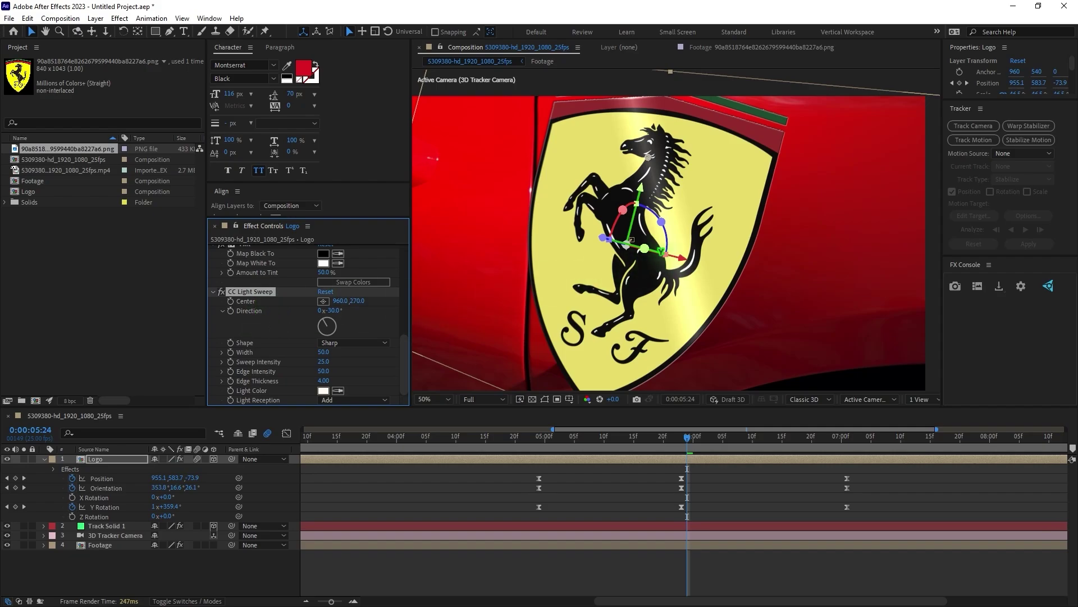
# Keyframe the light sweep's Center at 1454.9, 91.8 at 0:00:05:21 and at 504.7, 761.1 at 0:00:06:05.
pyautogui.moveTo(648, 157); pyautogui.dragTo(838, 124)
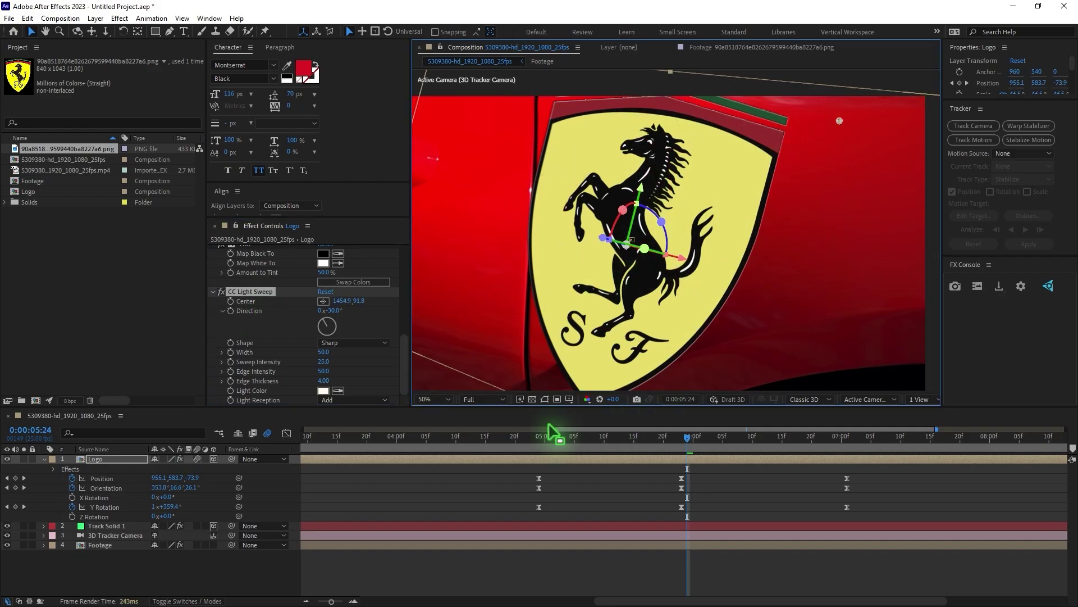
pyautogui.moveTo(597, 444); pyautogui.dragTo(669, 470)
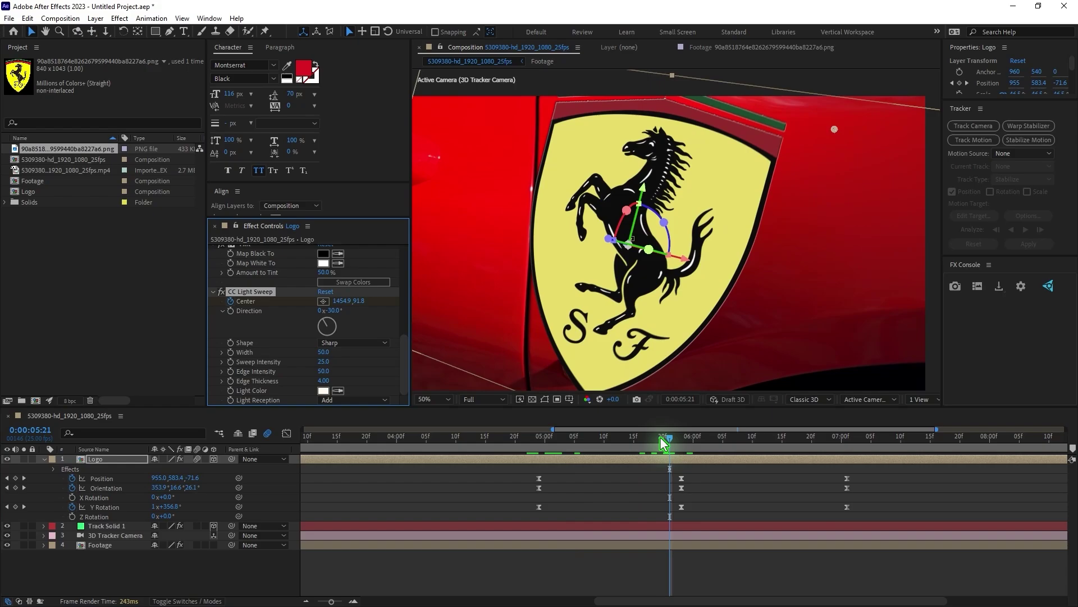
pyautogui.moveTo(681, 444); pyautogui.dragTo(727, 462)
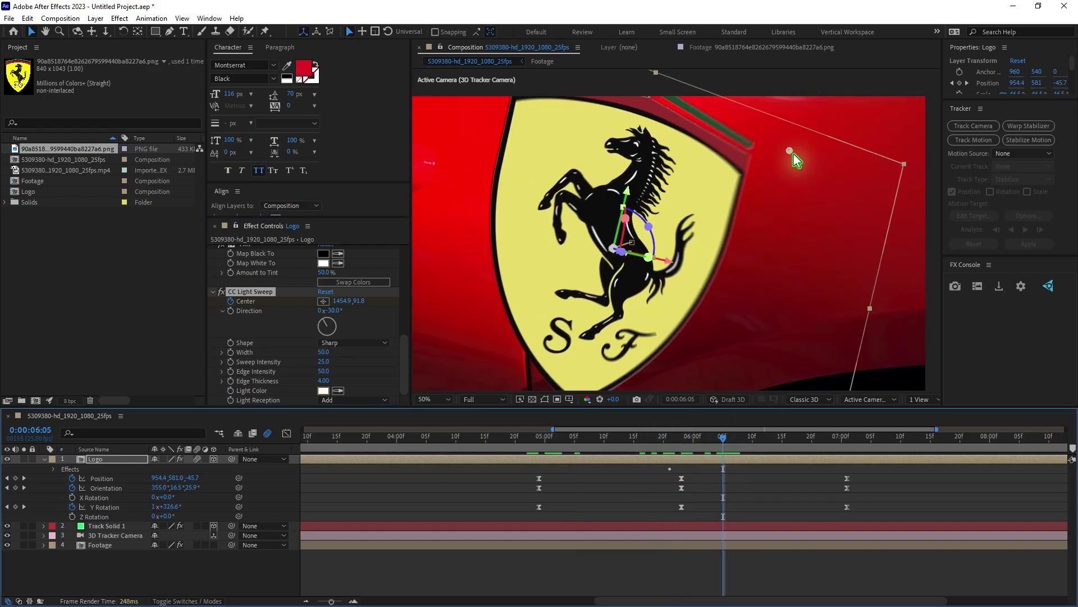
pyautogui.moveTo(789, 150); pyautogui.dragTo(439, 286)
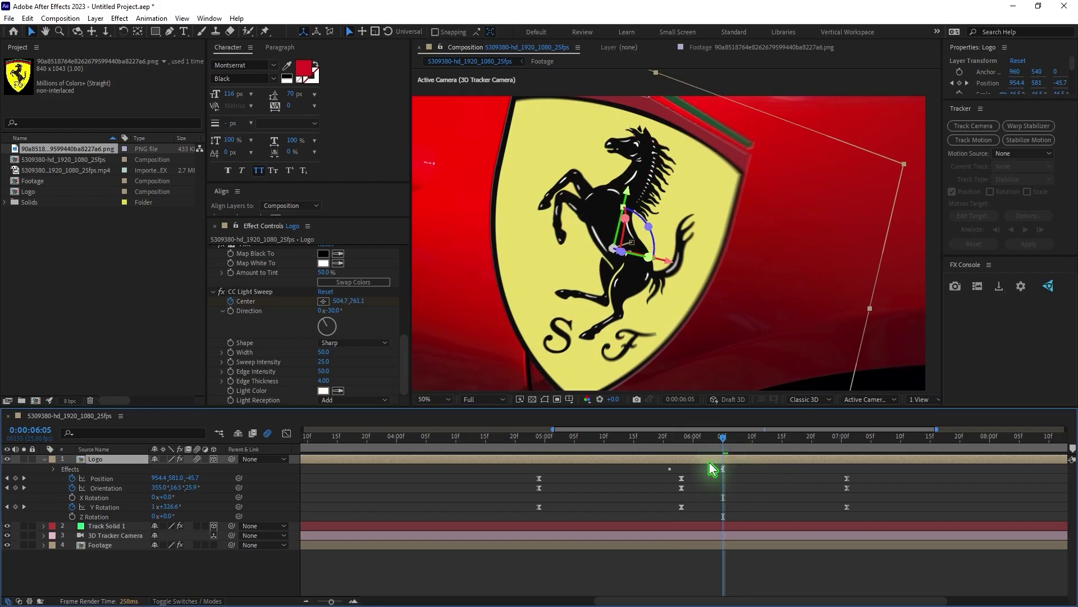
# Apply Easy Ease to both CC Light Sweep Center keyframes and preview the animation from 0:00:04:23.
pyautogui.press('u')
pyautogui.press('u')
pyautogui.press('u')
pyautogui.moveTo(747, 518); pyautogui.dragTo(624, 542)
pyautogui.rightClick(670, 528)
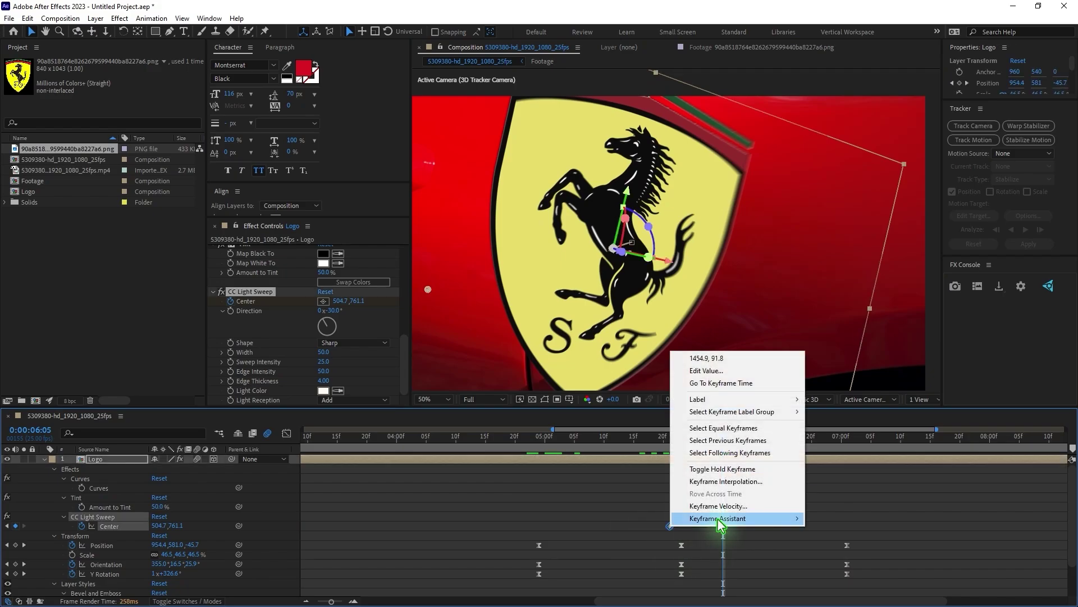
pyautogui.moveTo(730, 518)
pyautogui.click(851, 445)
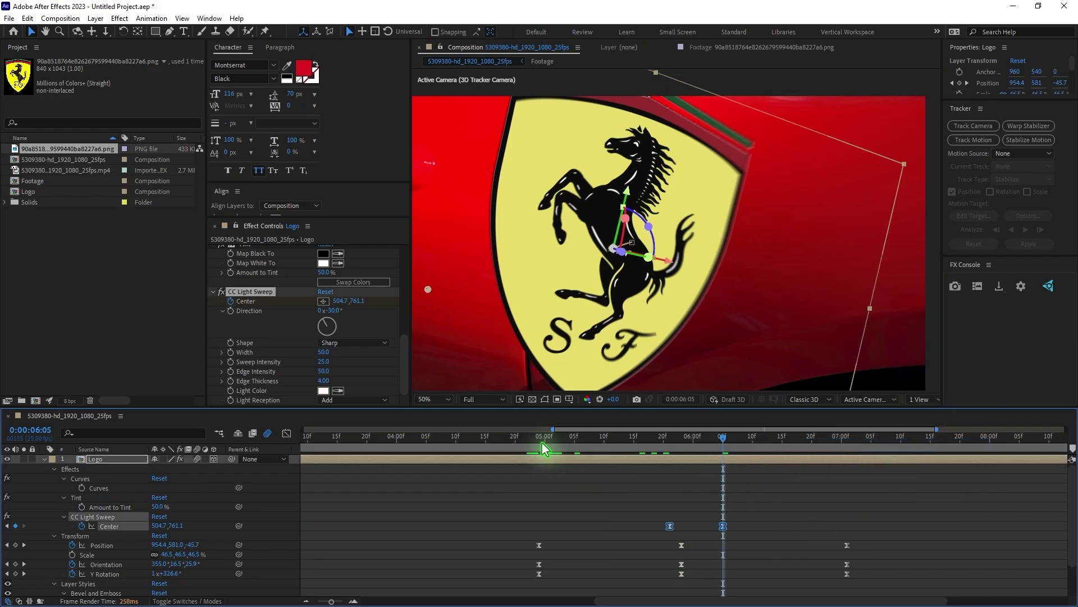
pyautogui.click(535, 437)
pyautogui.press('space')
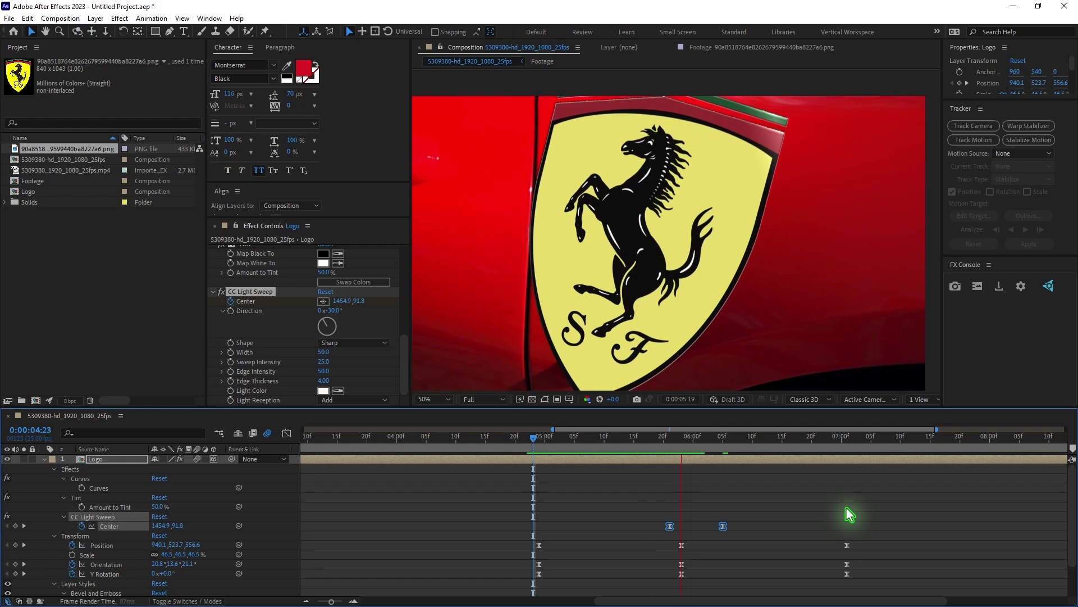
# Move the first light sweep Center keyframe about three frames earlier and the last one about one frame later.
pyautogui.click(658, 443)
pyautogui.click(723, 526)
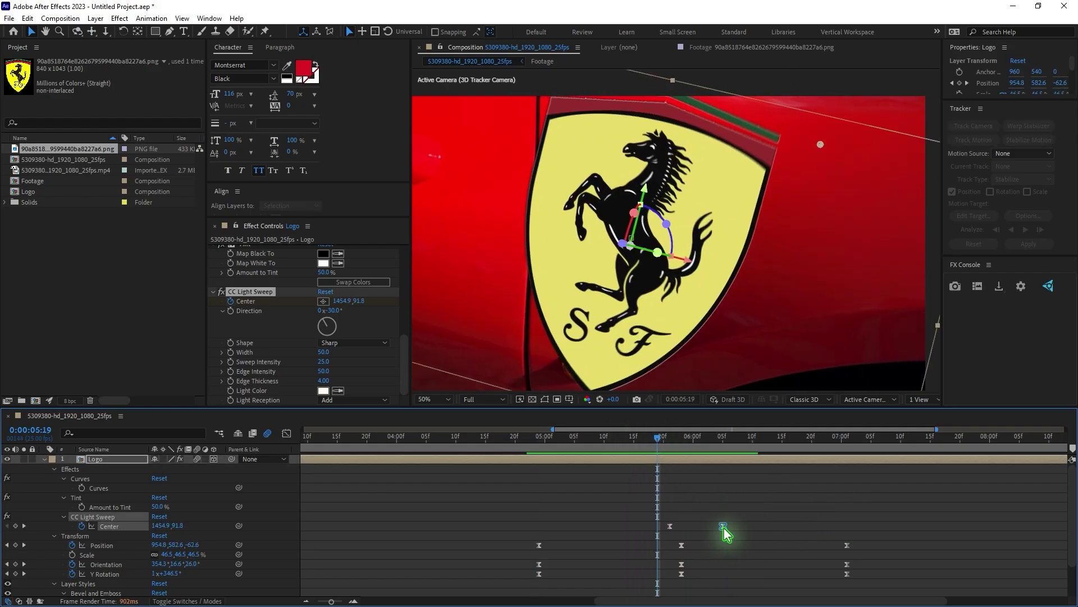
pyautogui.moveTo(670, 526); pyautogui.dragTo(653, 527)
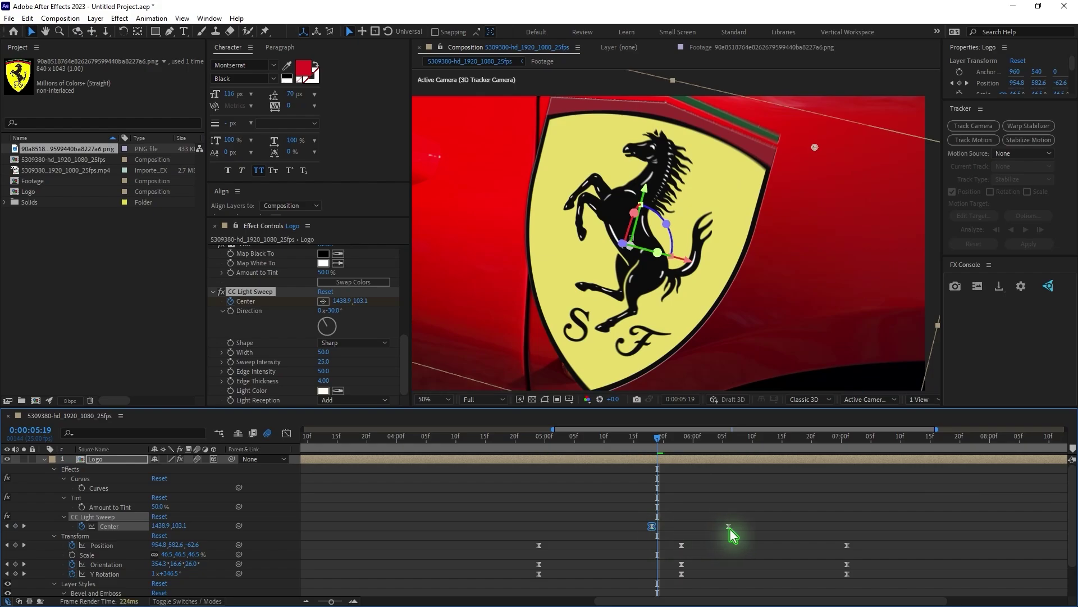
# Lengthen the ease out of the first Center keyframe in the speed graph for a slower sweep start, and preview it.
pyautogui.click(676, 531)
pyautogui.click(287, 433)
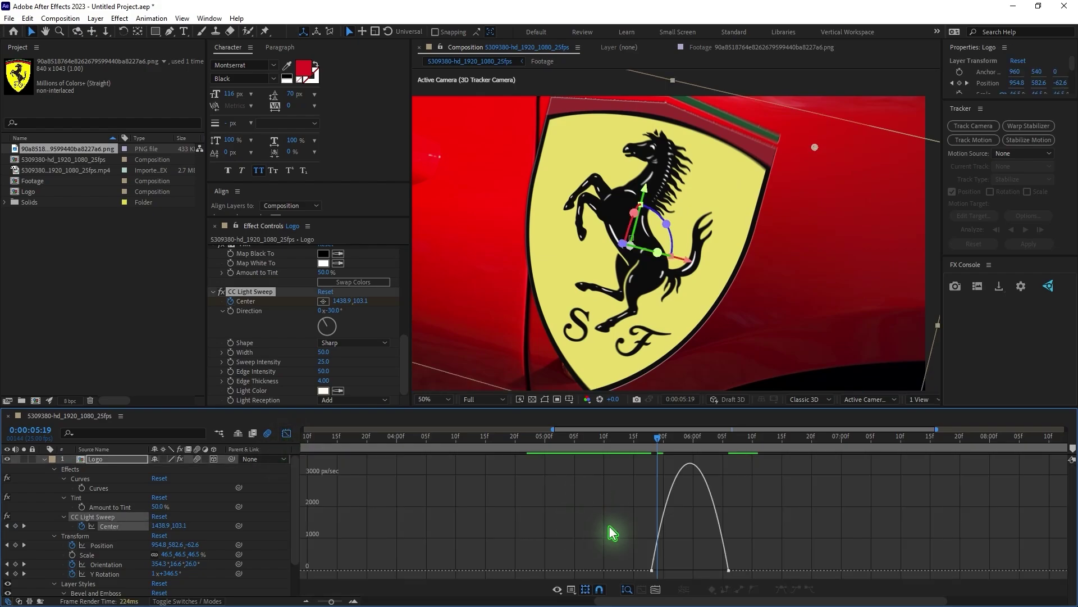
pyautogui.moveTo(661, 577)
pyautogui.mouseDown()
pyautogui.moveTo(665, 569)
pyautogui.moveTo(652, 572)
pyautogui.mouseUp()
pyautogui.click(287, 433)
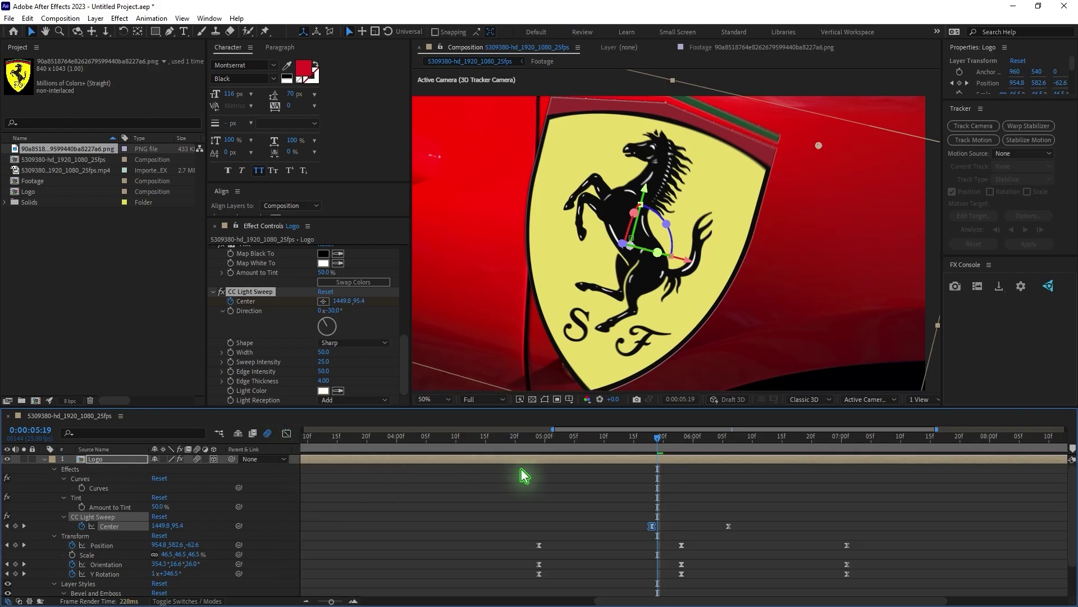
pyautogui.press('space')
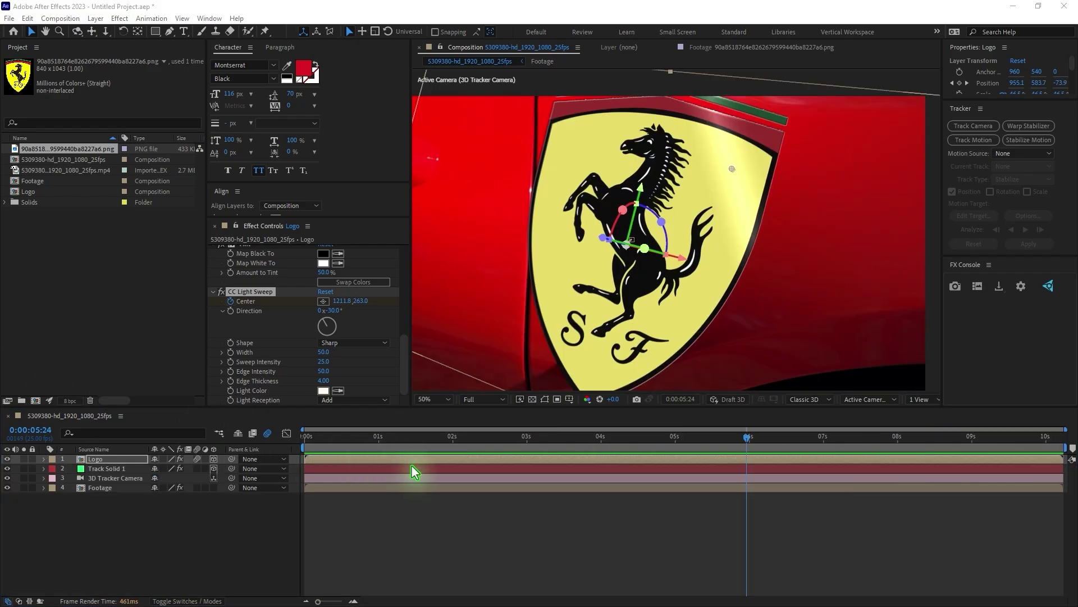
# Add a new adjustment layer above the Logo layer in the composition.
pyautogui.click(537, 522)
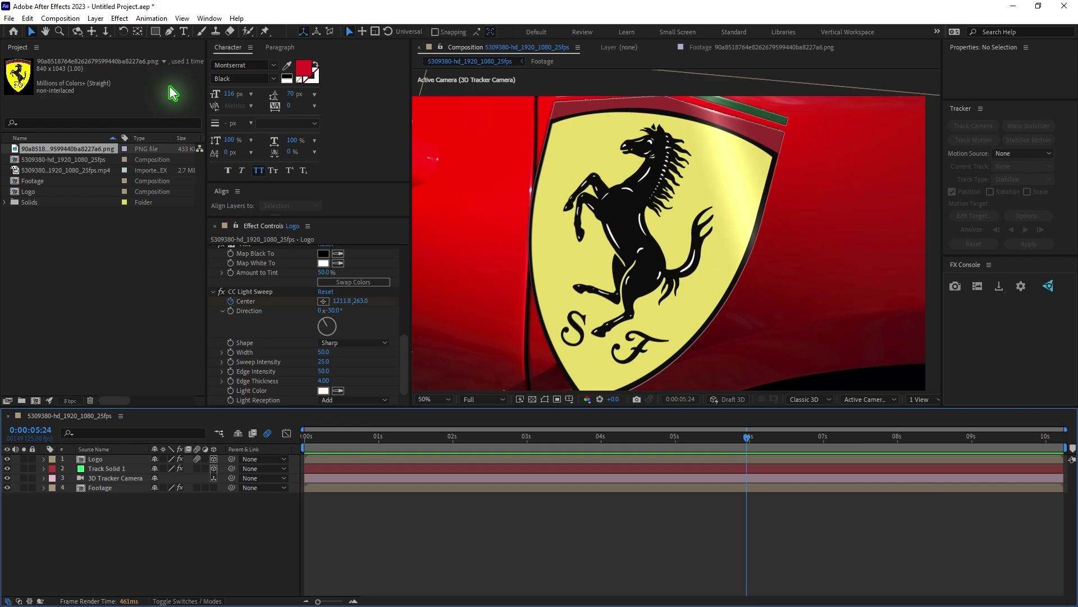
pyautogui.click(95, 18)
pyautogui.moveTo(124, 32)
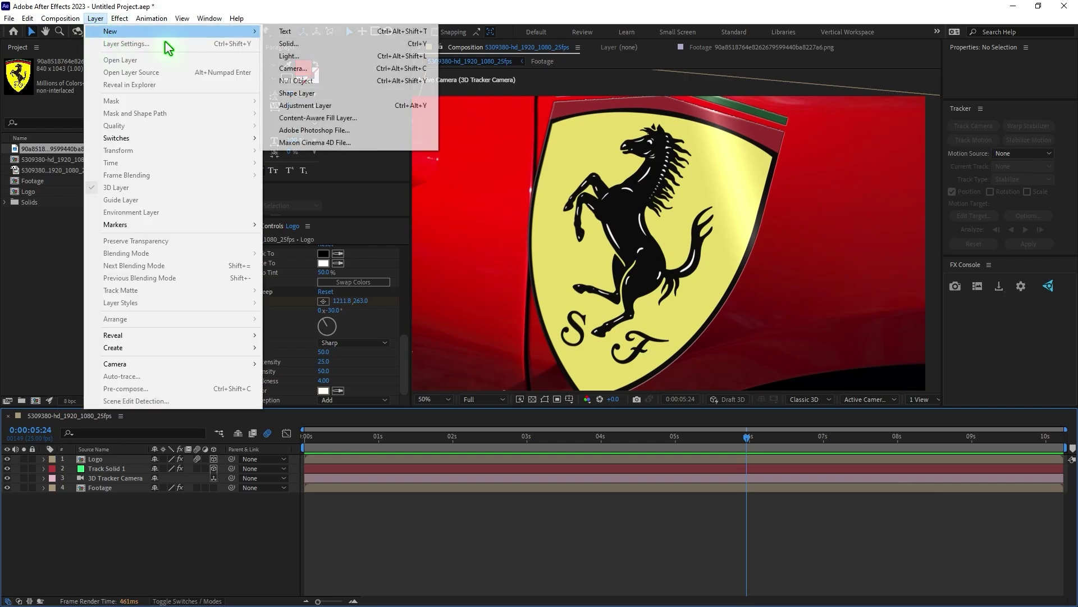
pyautogui.click(370, 105)
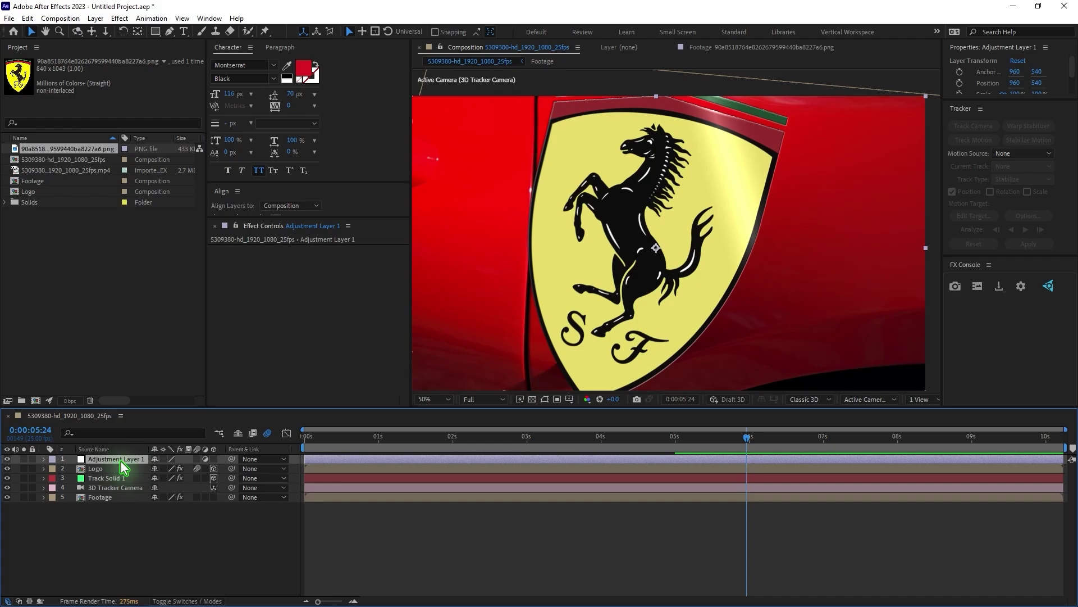
# Move Adjustment Layer 1 below the Logo layer and apply the Camera Lens Blur effect to it.
pyautogui.moveTo(125, 463); pyautogui.dragTo(130, 473)
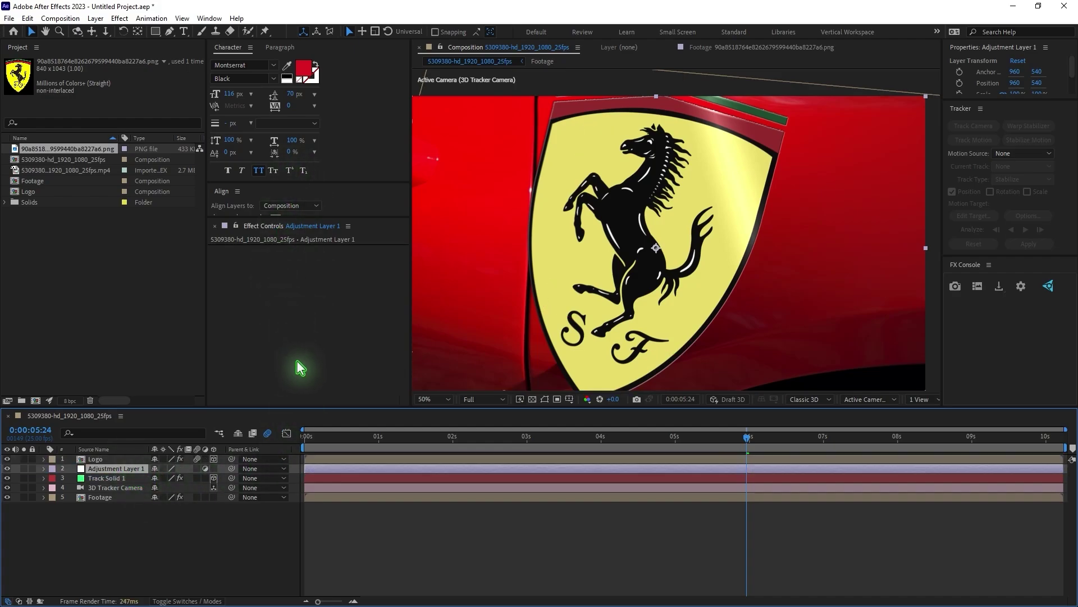
pyautogui.hotkey('ctrl', 'space')
pyautogui.write('camera')
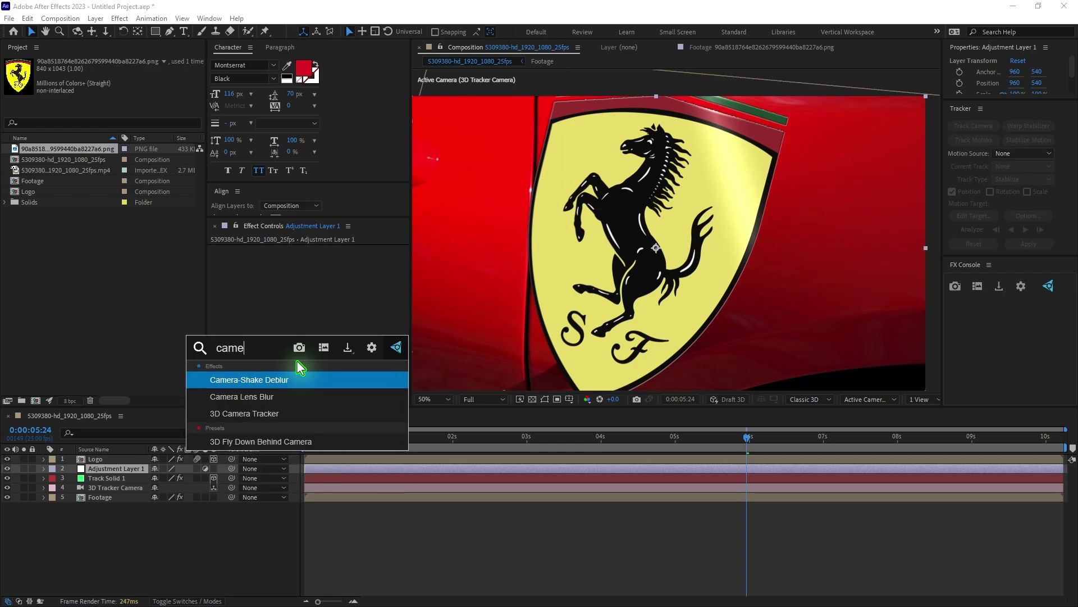
pyautogui.click(254, 396)
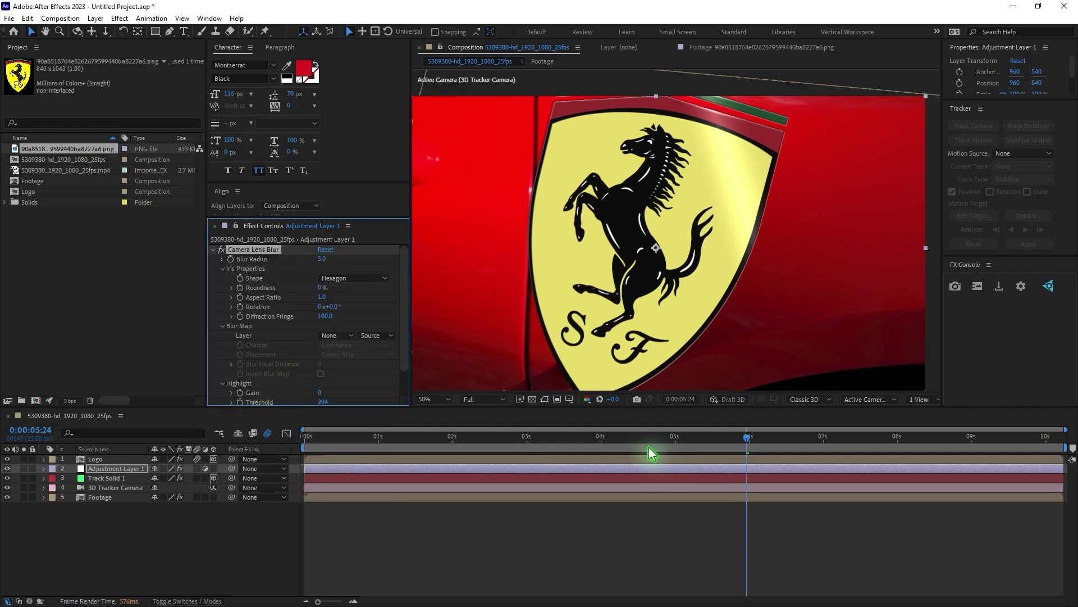
# Keyframe the Camera Lens Blur's Blur Radius at 20 at 0:00:05:20 and at 0 at 0:00:04:23.
pyautogui.moveTo(648, 446); pyautogui.dragTo(736, 439)
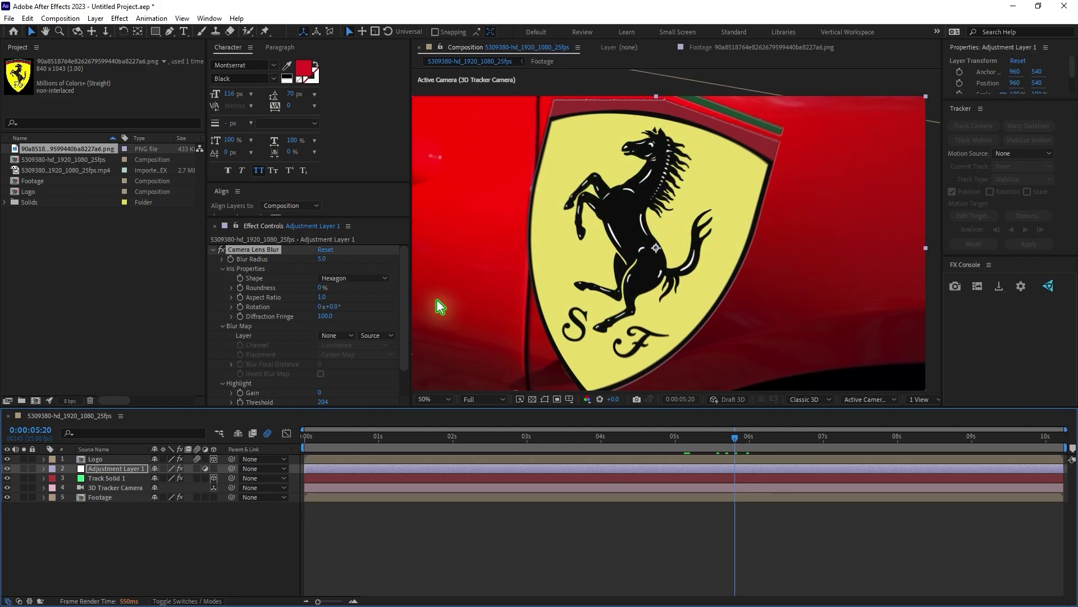
pyautogui.click(321, 259)
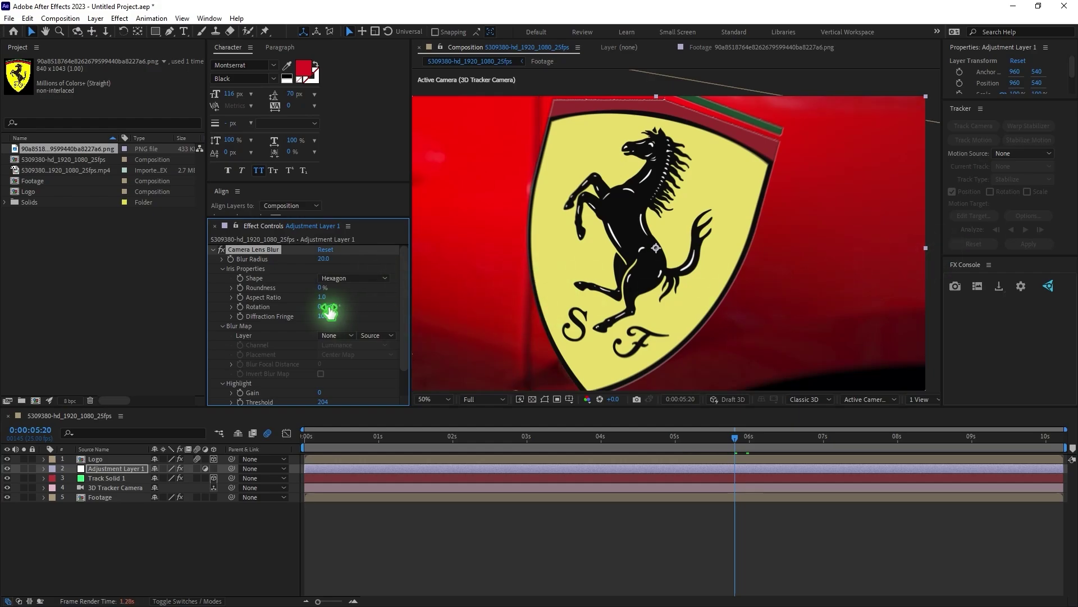
pyautogui.moveTo(743, 444); pyautogui.dragTo(671, 444)
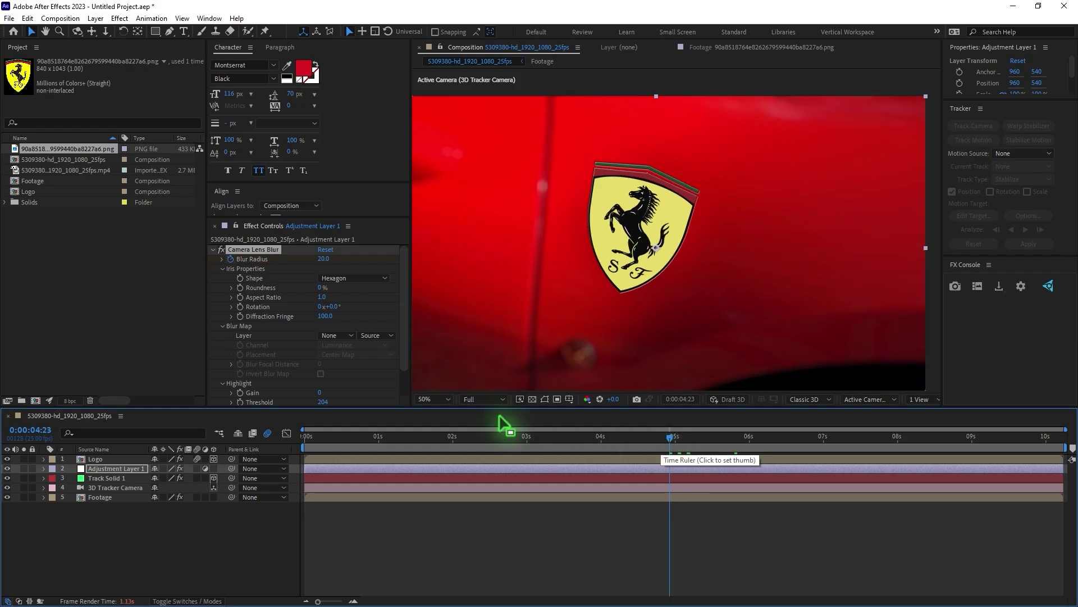
pyautogui.click(324, 259)
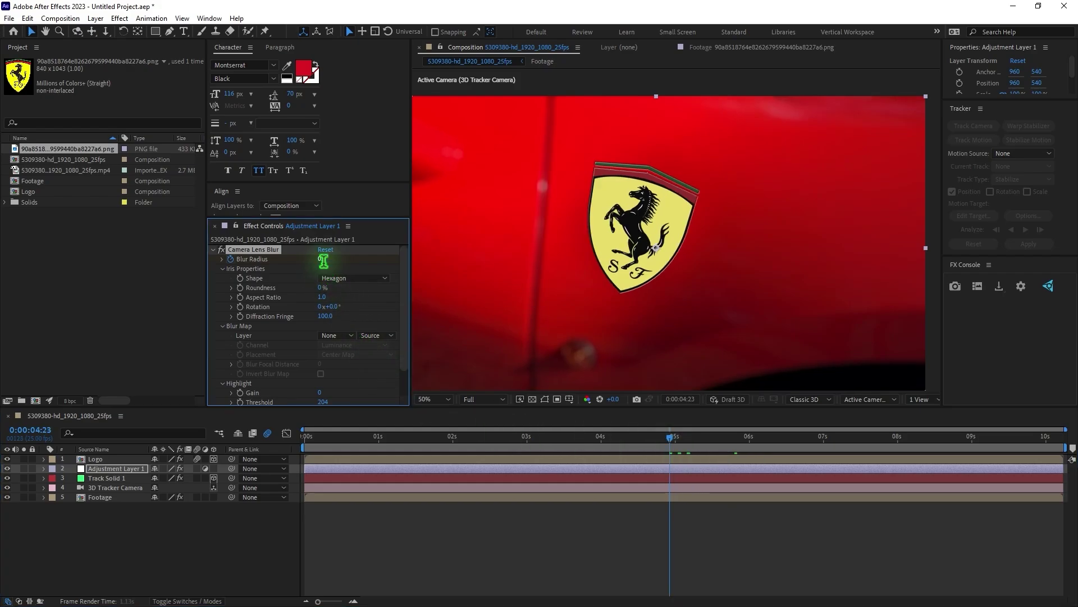
pyautogui.write('0')
pyautogui.press('Return')
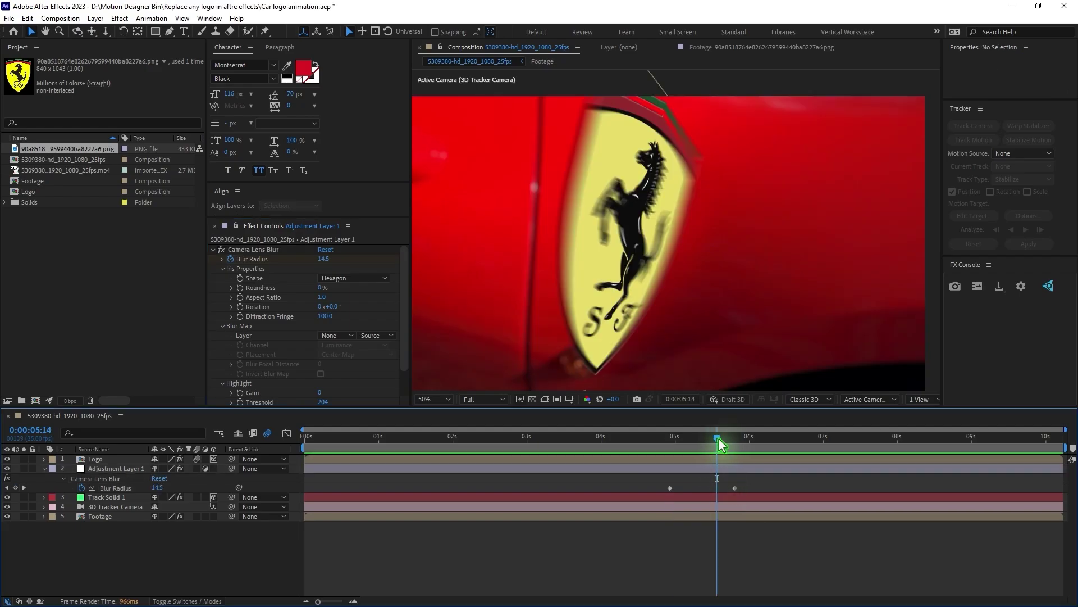
# Add a Blur Radius keyframe of 0 at 0:00:06:23 on the adjustment layer.
pyautogui.moveTo(719, 437); pyautogui.dragTo(820, 460)
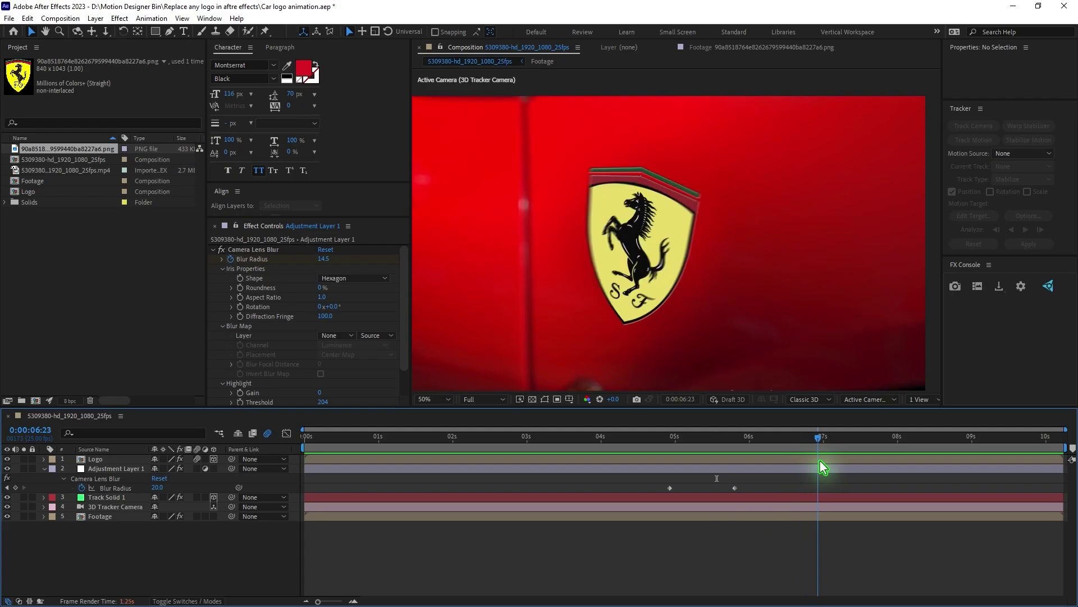
pyautogui.click(324, 259)
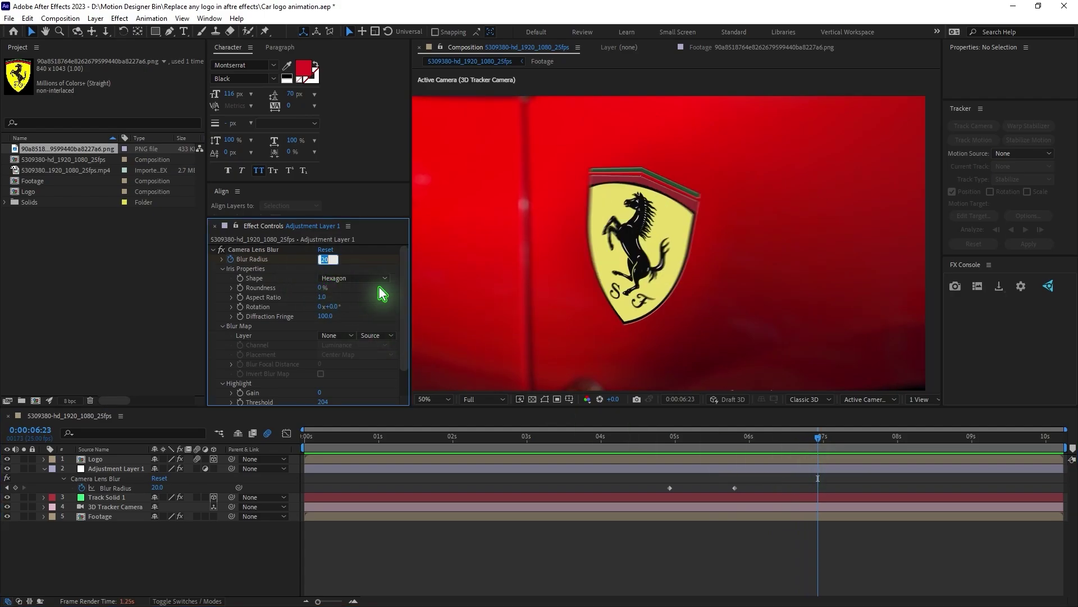
pyautogui.write('0')
pyautogui.press('Return')
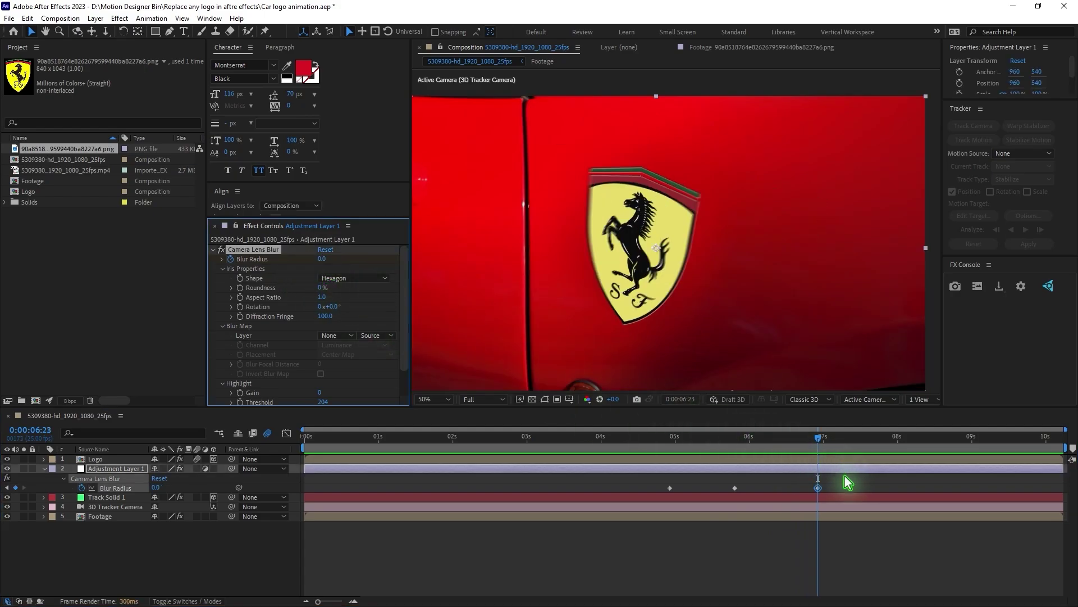
# Apply Easy Ease to all three Blur Radius keyframes and preview the background blur animation.
pyautogui.moveTo(847, 479); pyautogui.dragTo(662, 490)
pyautogui.rightClick(669, 488)
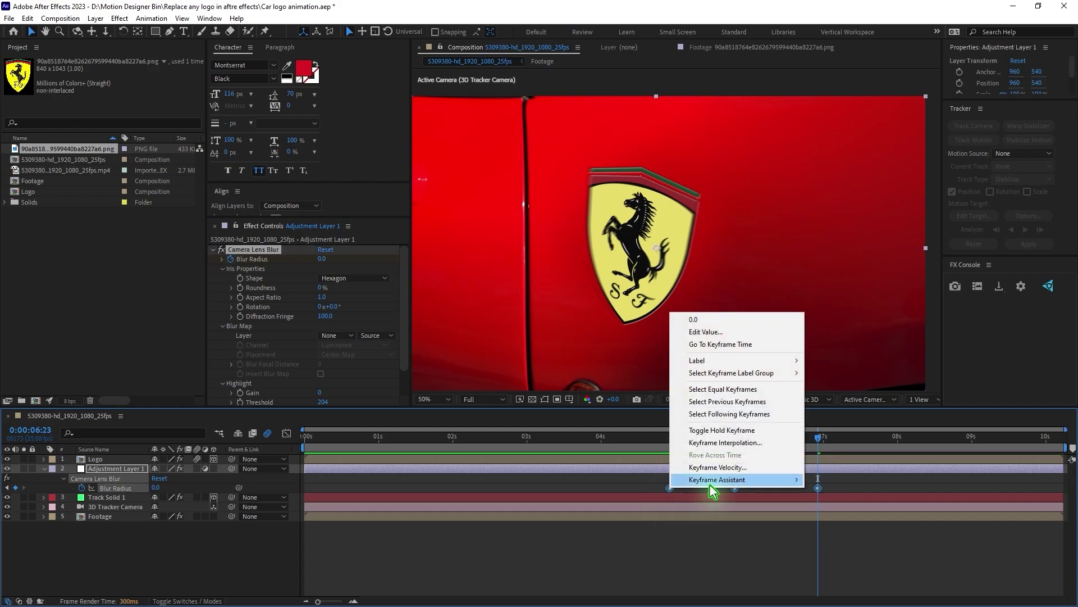
pyautogui.moveTo(716, 480)
pyautogui.click(834, 516)
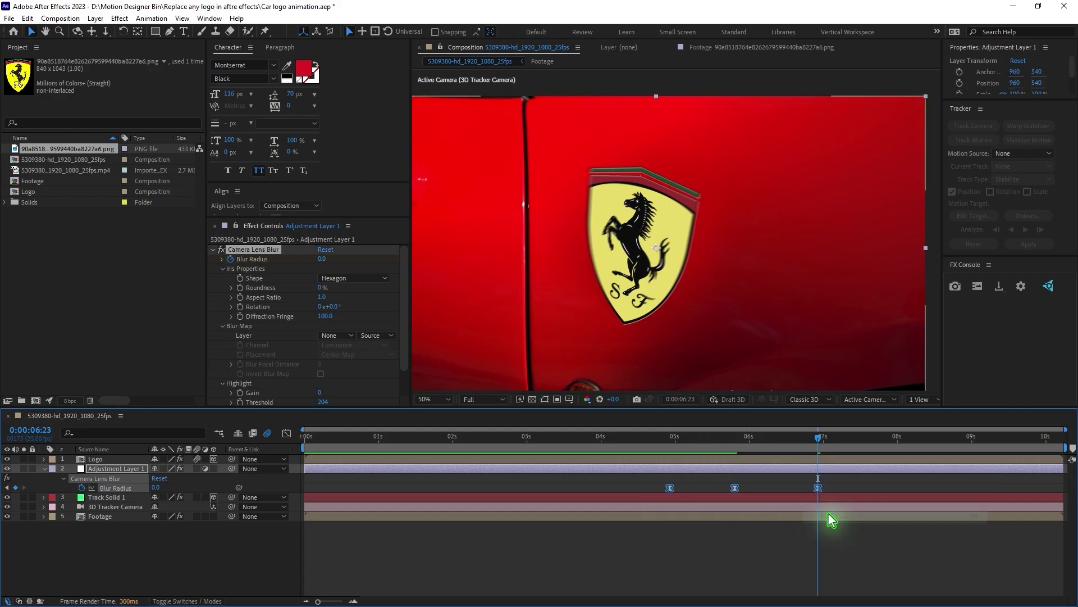
pyautogui.press('space')
pyautogui.moveTo(683, 439); pyautogui.dragTo(741, 438)
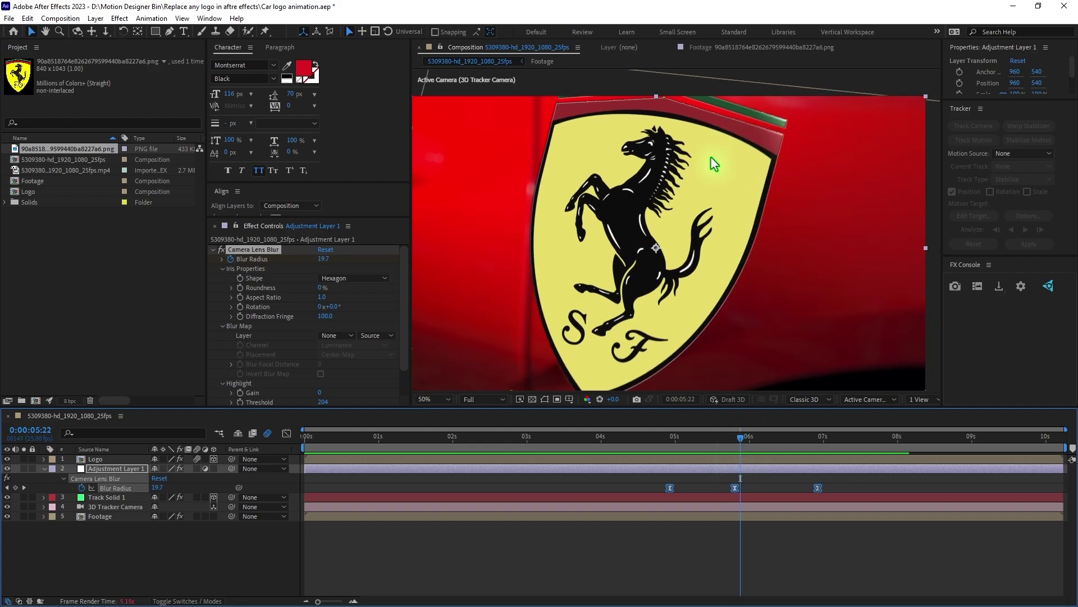
# Collapse the adjustment layer and the Logo layer's effects, and reveal and select the Logo's Bevel and Emboss Depth property.
pyautogui.click(107, 459)
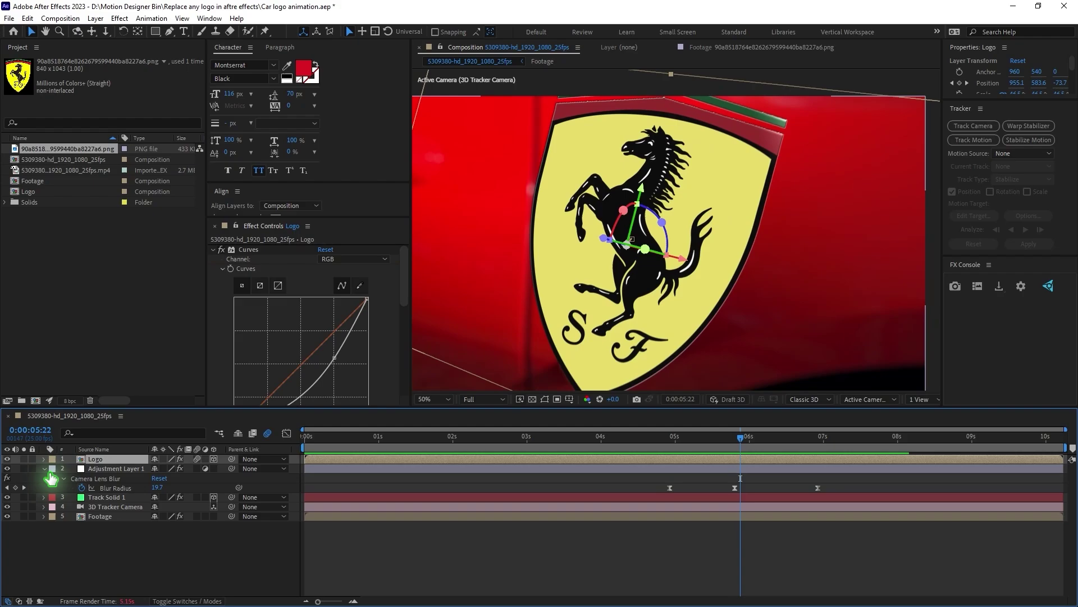
pyautogui.click(44, 469)
pyautogui.click(44, 459)
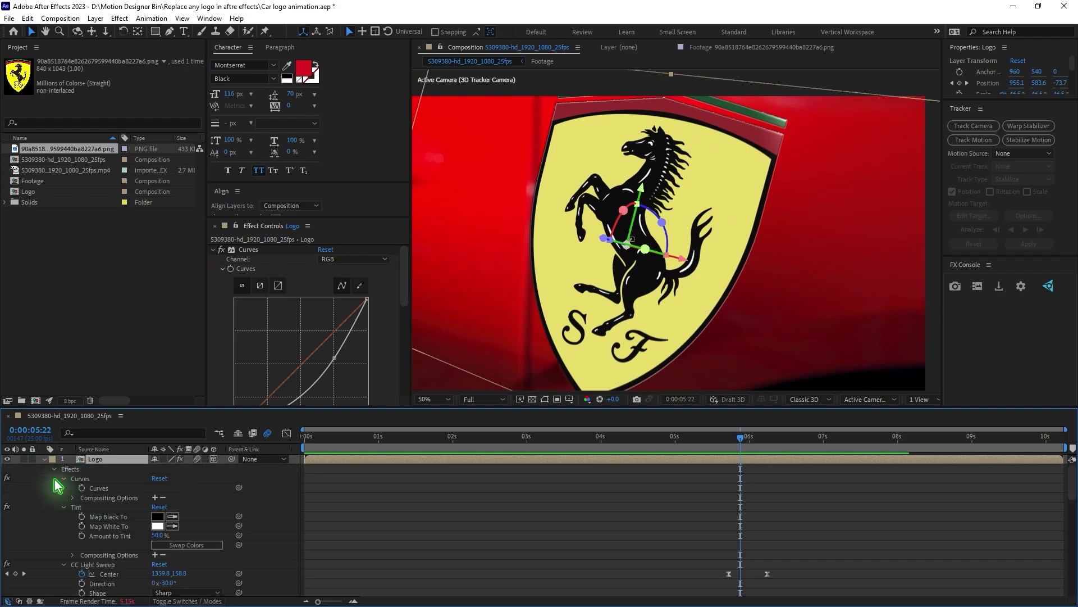
pyautogui.click(64, 479)
pyautogui.click(63, 488)
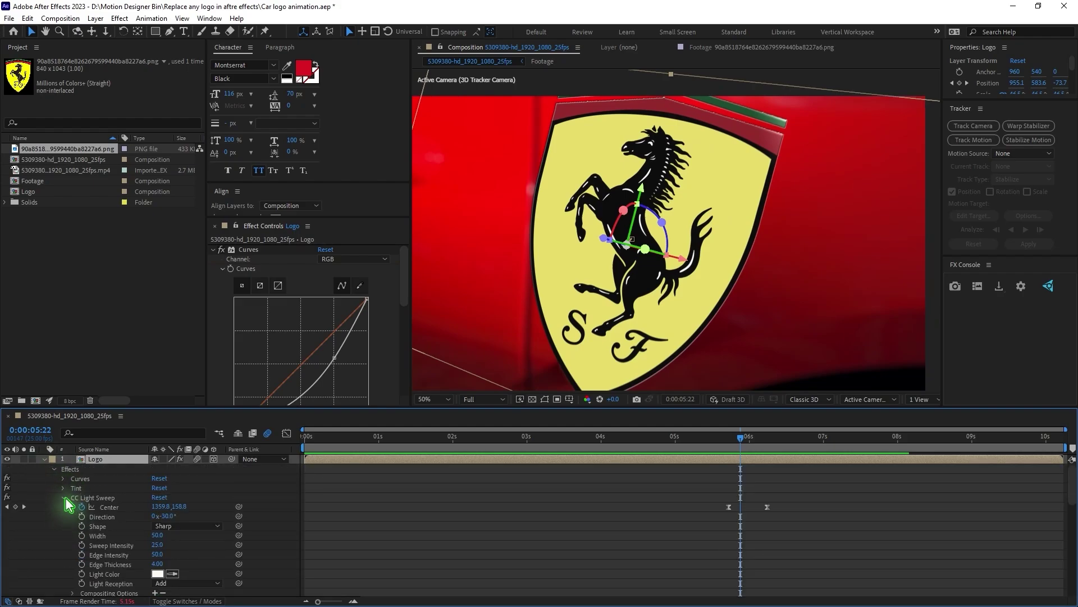
pyautogui.click(63, 497)
pyautogui.click(58, 509)
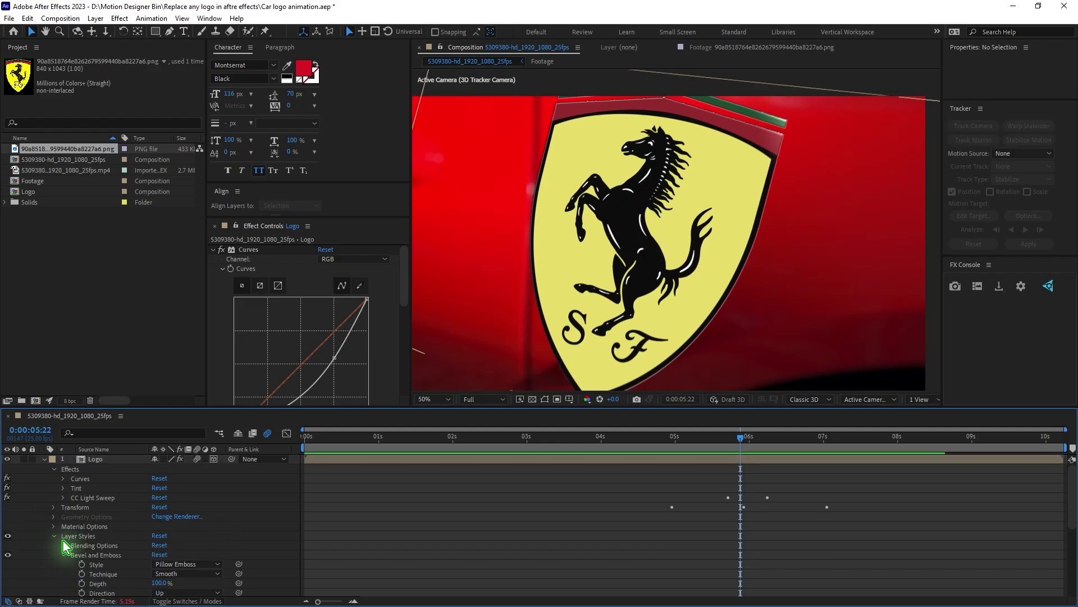
pyautogui.scroll(-6, 71, 540)
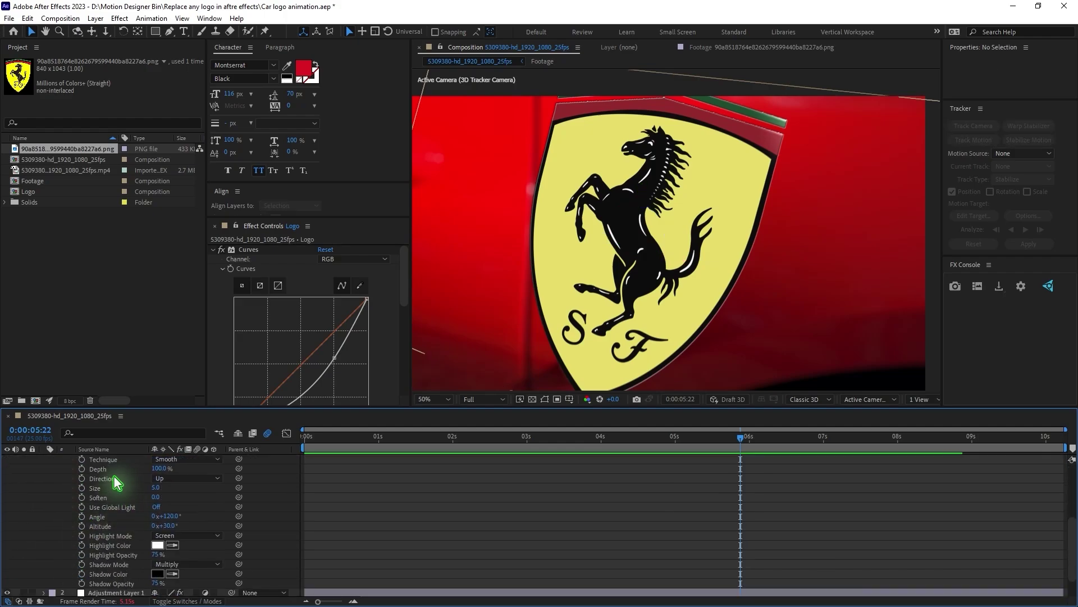
pyautogui.click(106, 469)
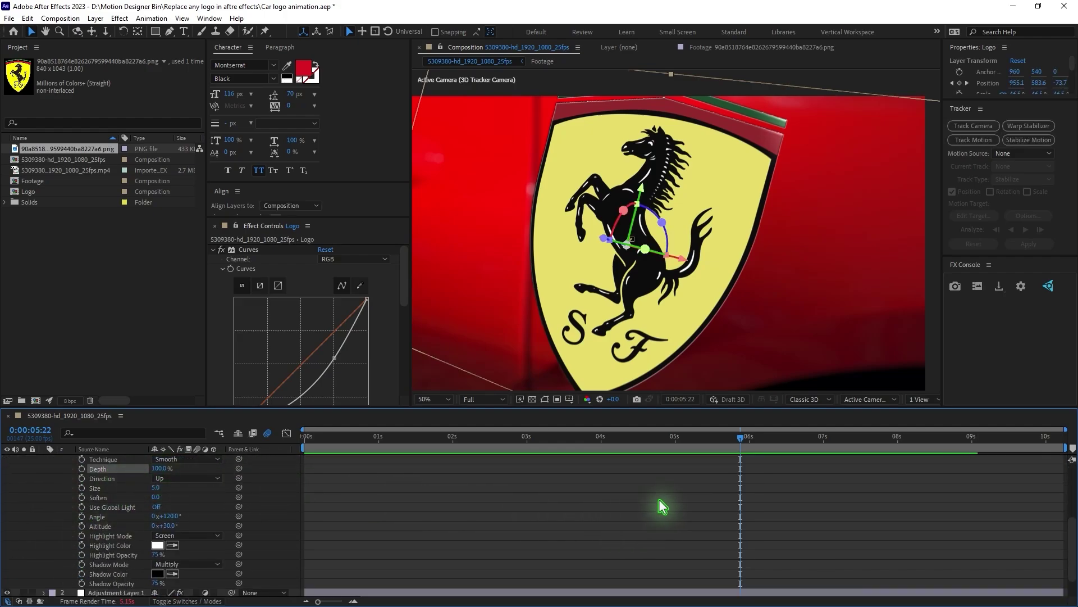
# Keyframe the Logo's Bevel and Emboss Depth at 100% at 0:00:05:01 and at 1% at 0:00:05:04.
pyautogui.moveTo(616, 444); pyautogui.dragTo(677, 451)
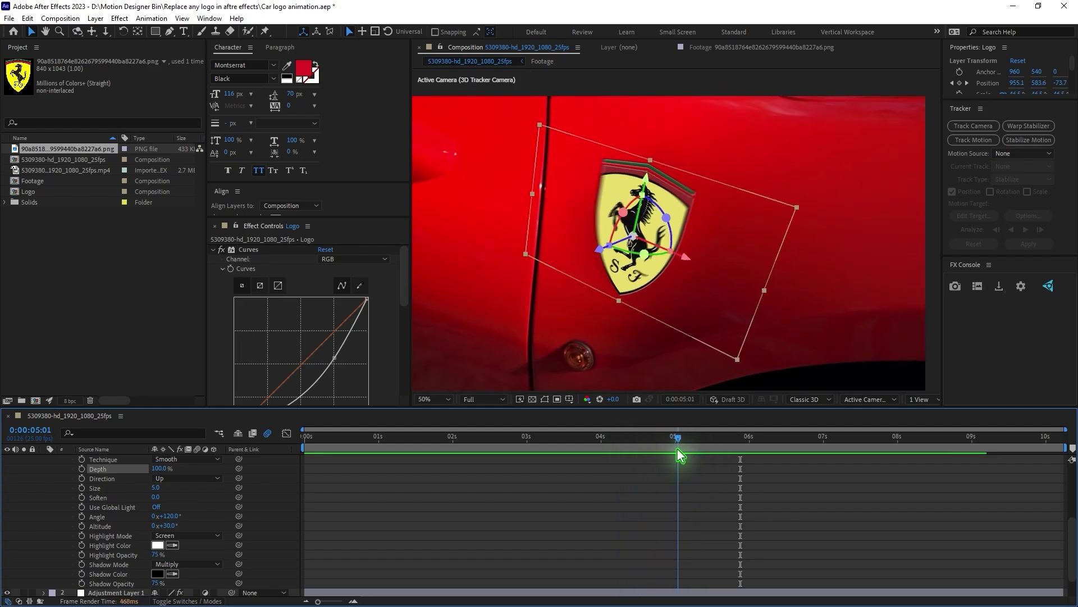
pyautogui.click(82, 468)
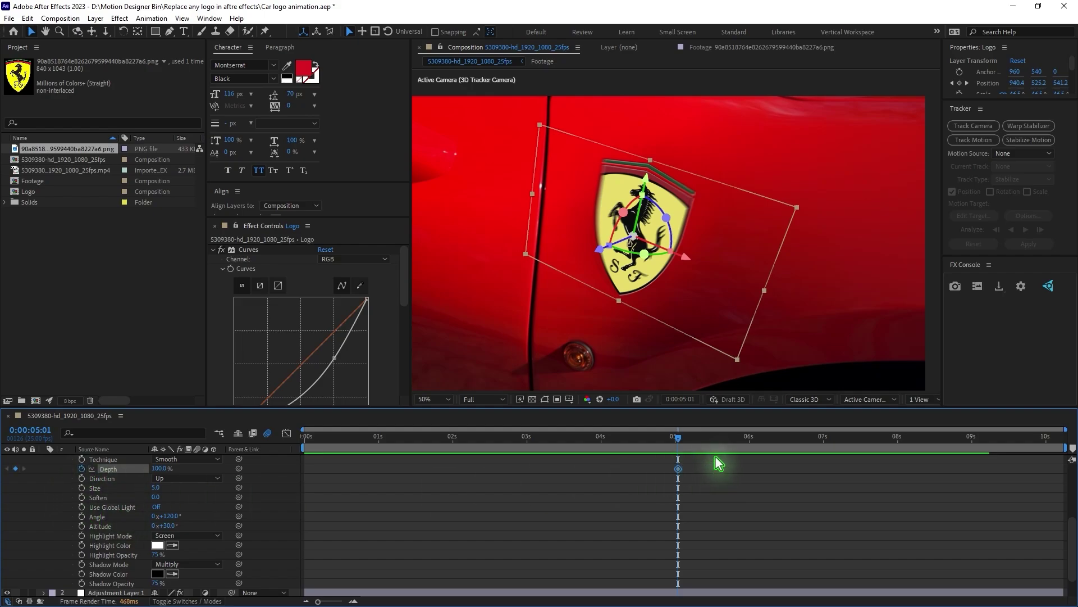
pyautogui.click(685, 442)
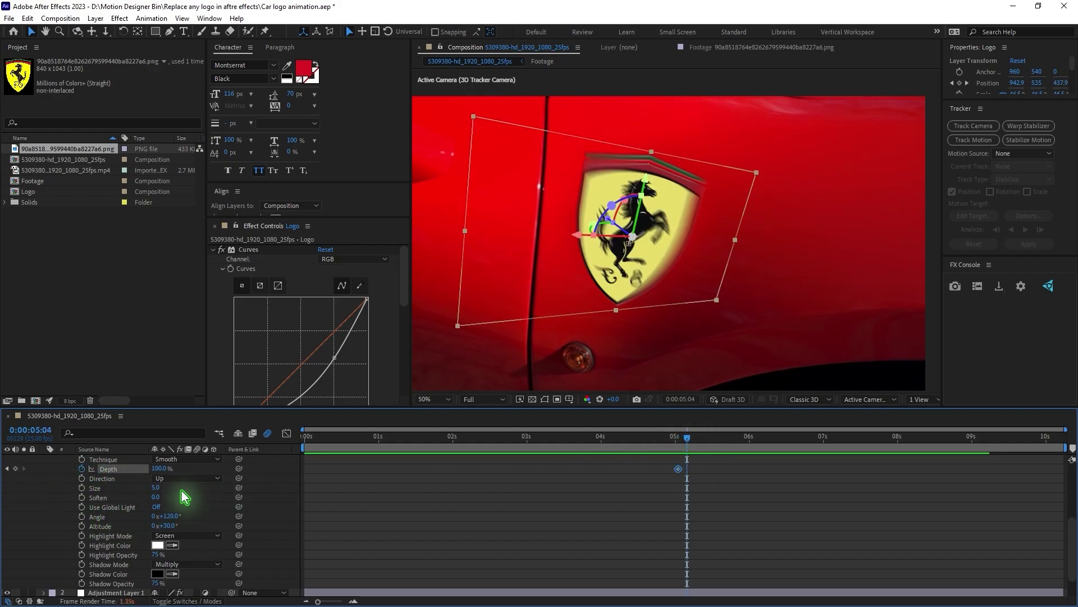
pyautogui.click(162, 468)
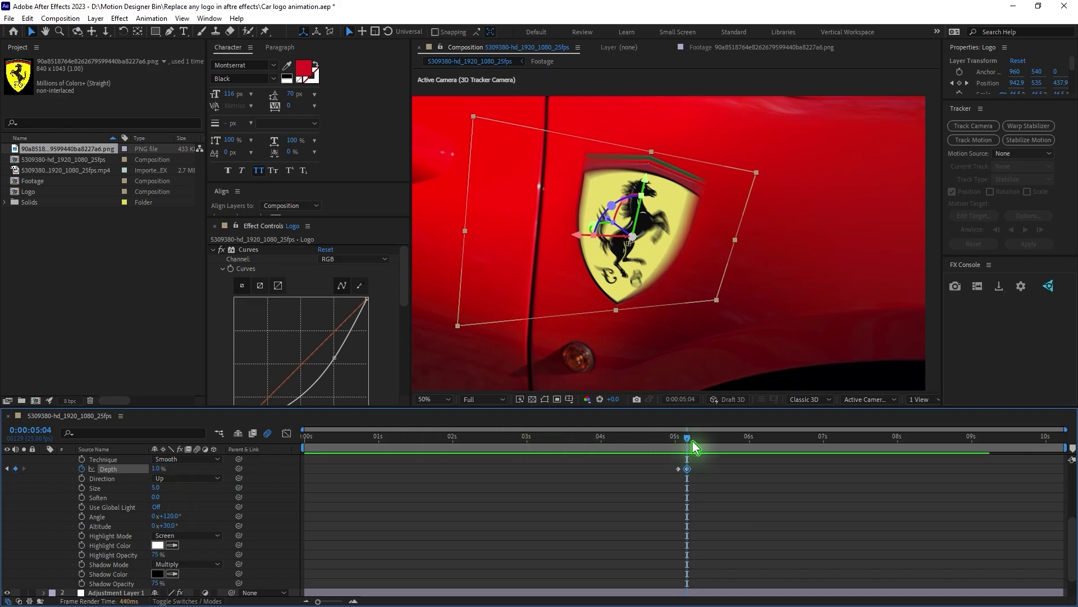
# Move the 1% Depth keyframe one frame later and apply Easy Ease to both Depth keyframes.
pyautogui.click(687, 469)
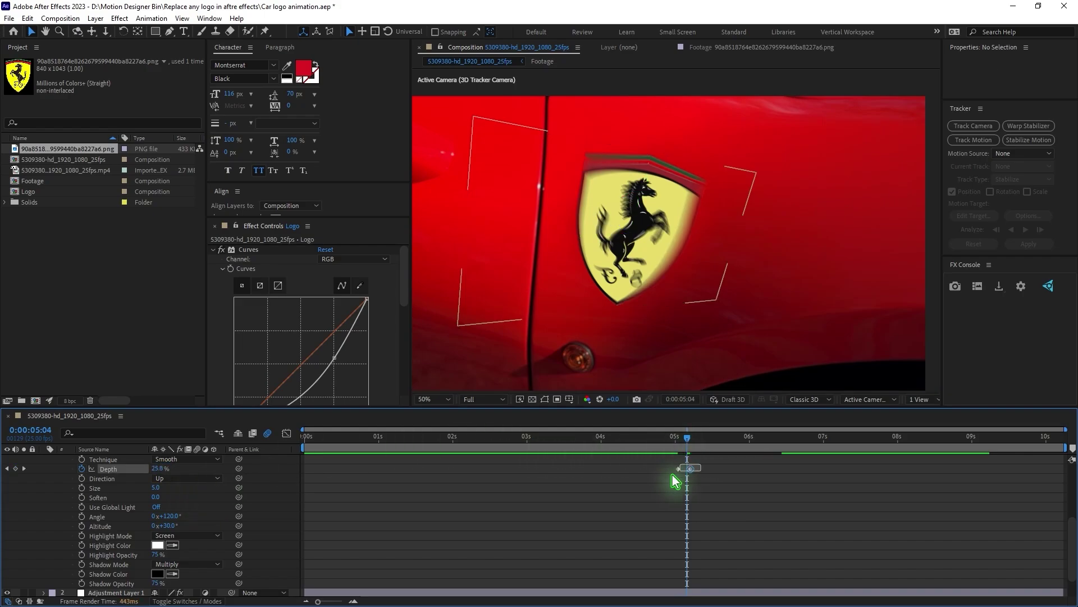
pyautogui.keyDown('shift'); pyautogui.click(679, 469); pyautogui.keyUp('shift')
pyautogui.rightClick(679, 468)
pyautogui.moveTo(730, 460)
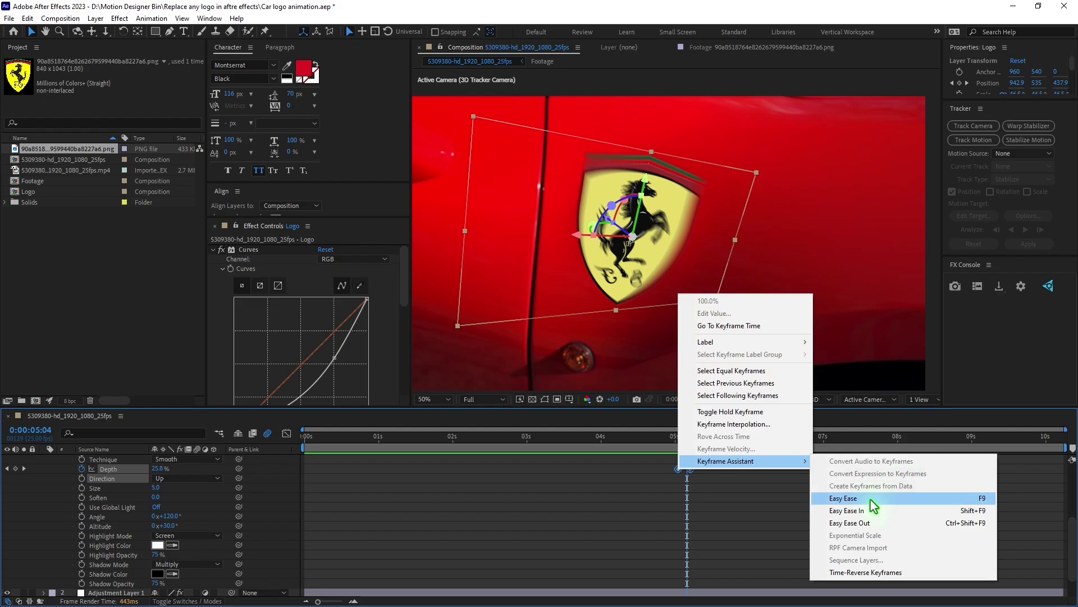
pyautogui.click(882, 498)
# Hold the Logo's Depth at 1% with a keyframe at 0:00:07:00, and keyframe it at 100% at 0:00:07:03.
pyautogui.click(699, 438)
pyautogui.click(729, 445)
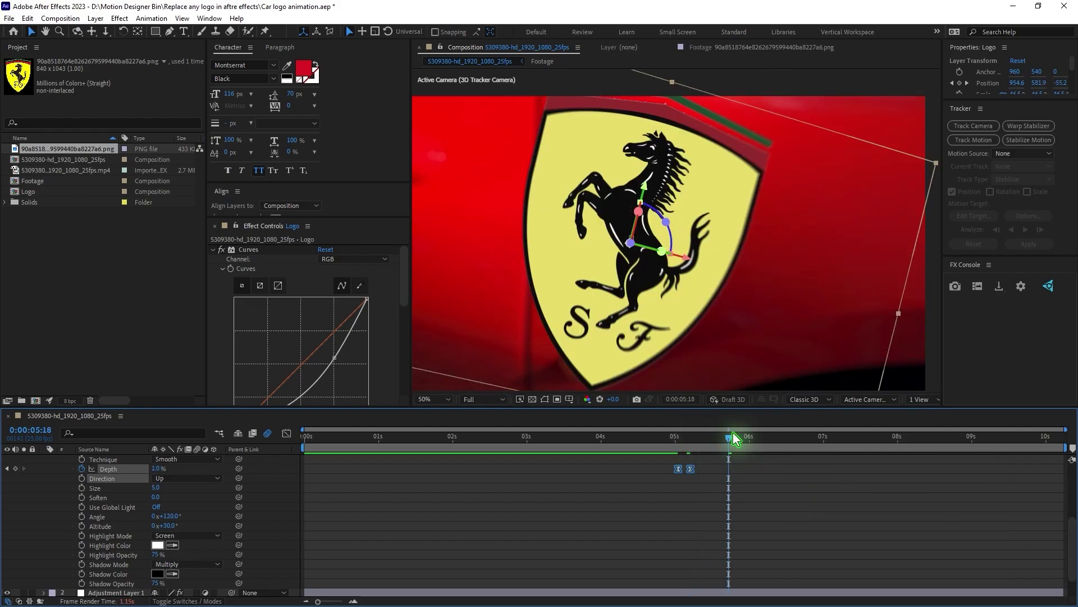
pyautogui.moveTo(733, 441); pyautogui.dragTo(822, 439)
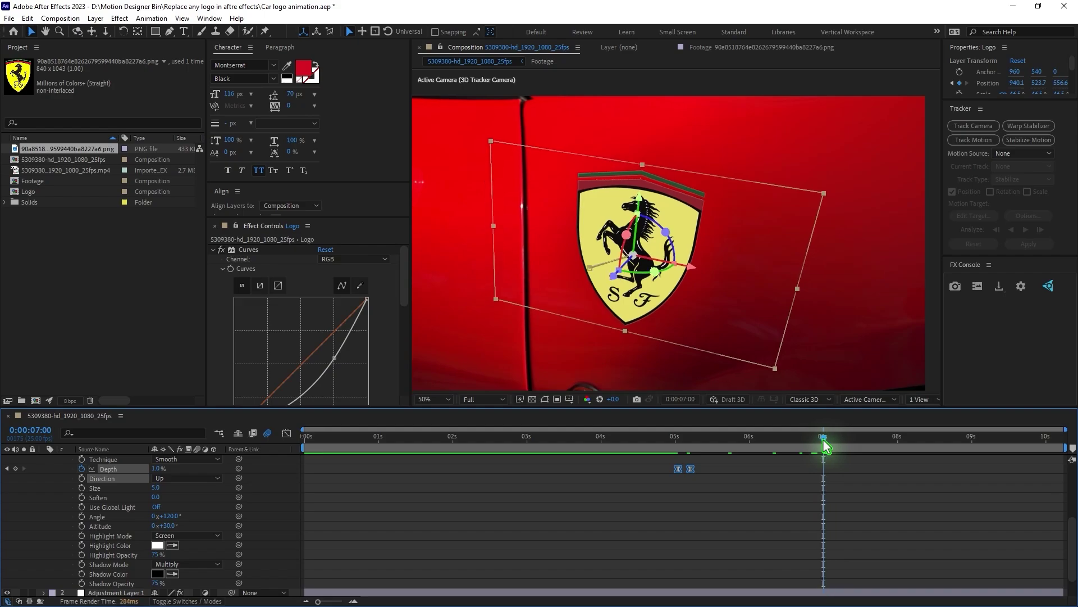
pyautogui.click(15, 469)
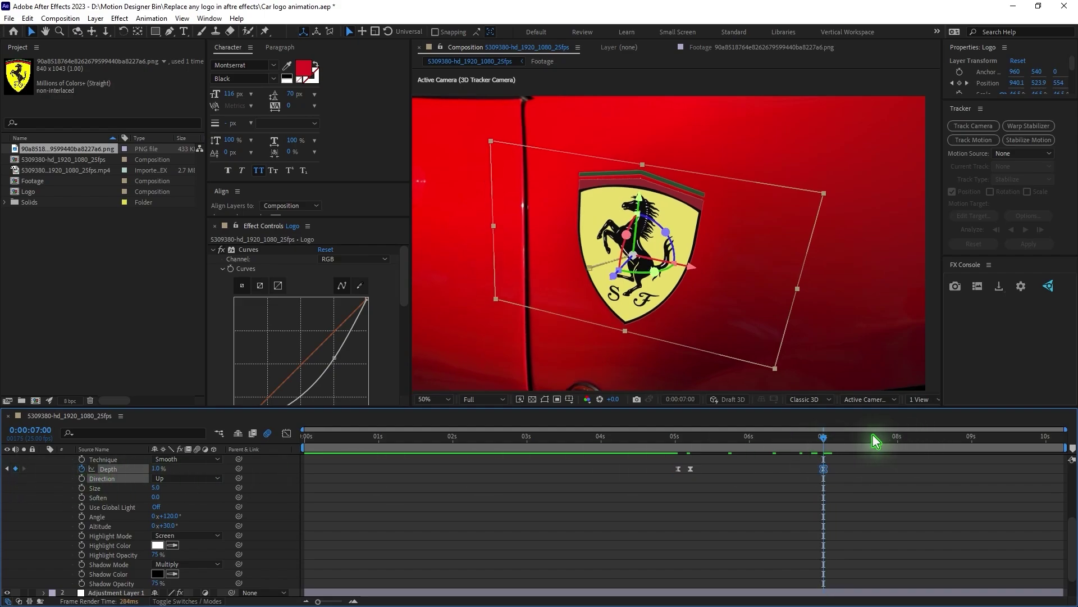
pyautogui.moveTo(826, 440); pyautogui.dragTo(835, 444)
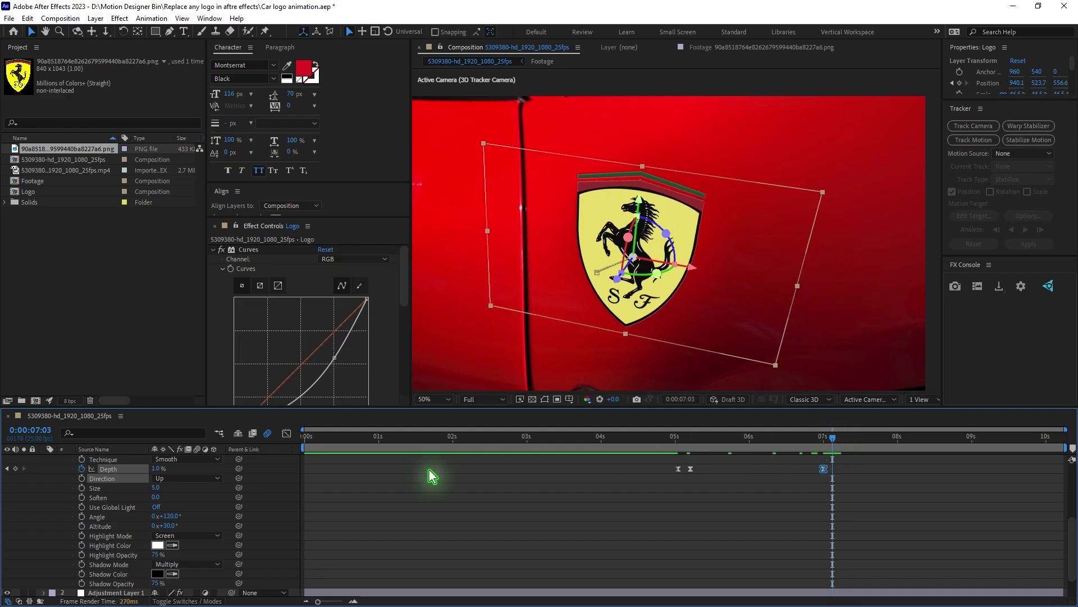
pyautogui.click(156, 468)
pyautogui.write('100')
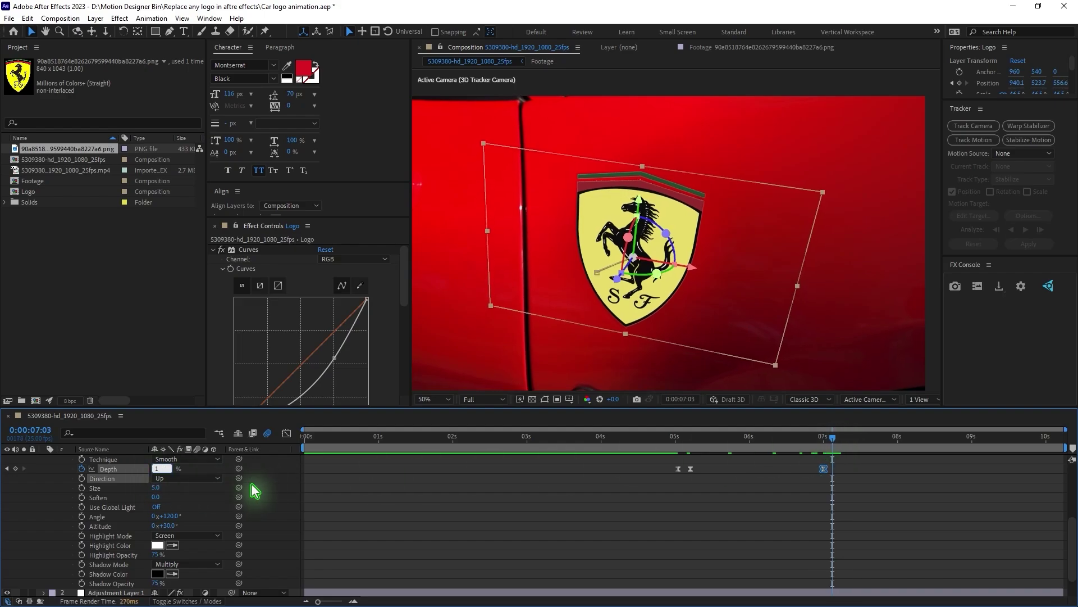
pyautogui.press('Return')
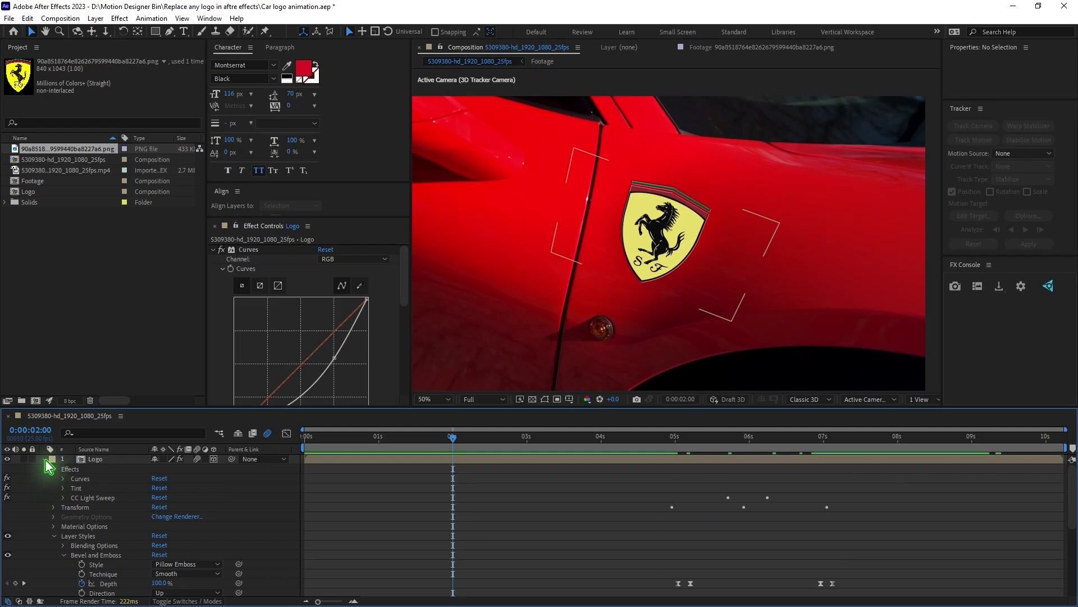
# Collapse the Logo layer's properties and select the 5309380-hd_1920_1080_25fps composition in the project.
pyautogui.click(44, 460)
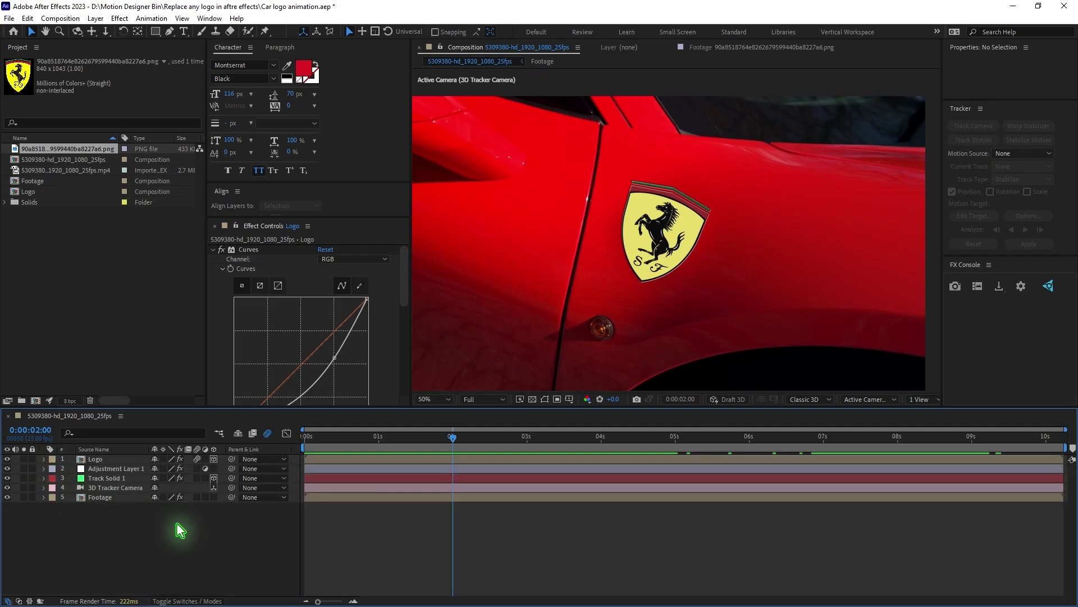
pyautogui.click(78, 277)
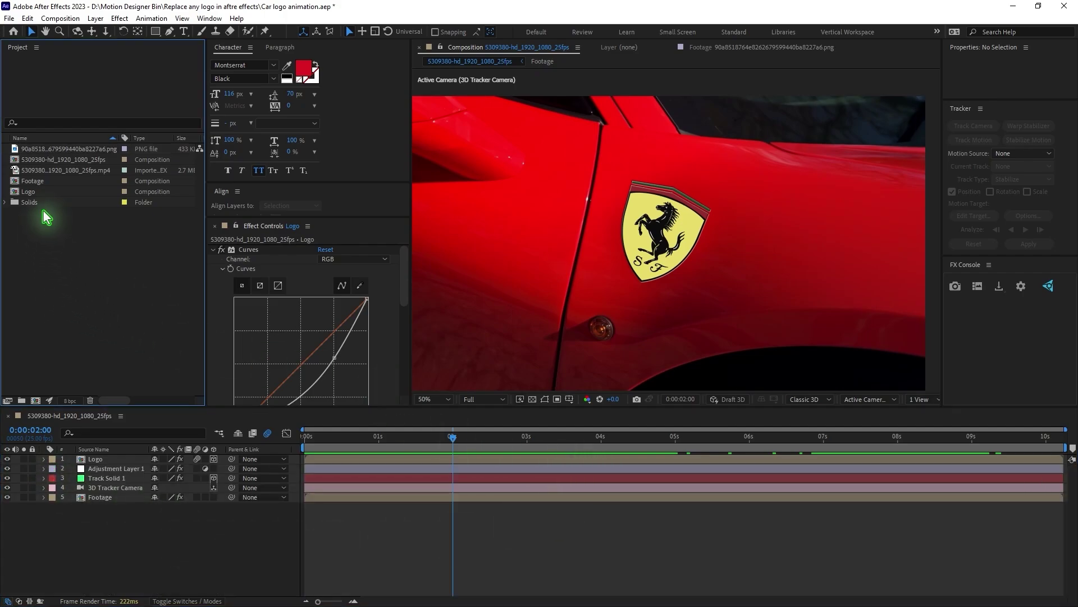
pyautogui.click(54, 160)
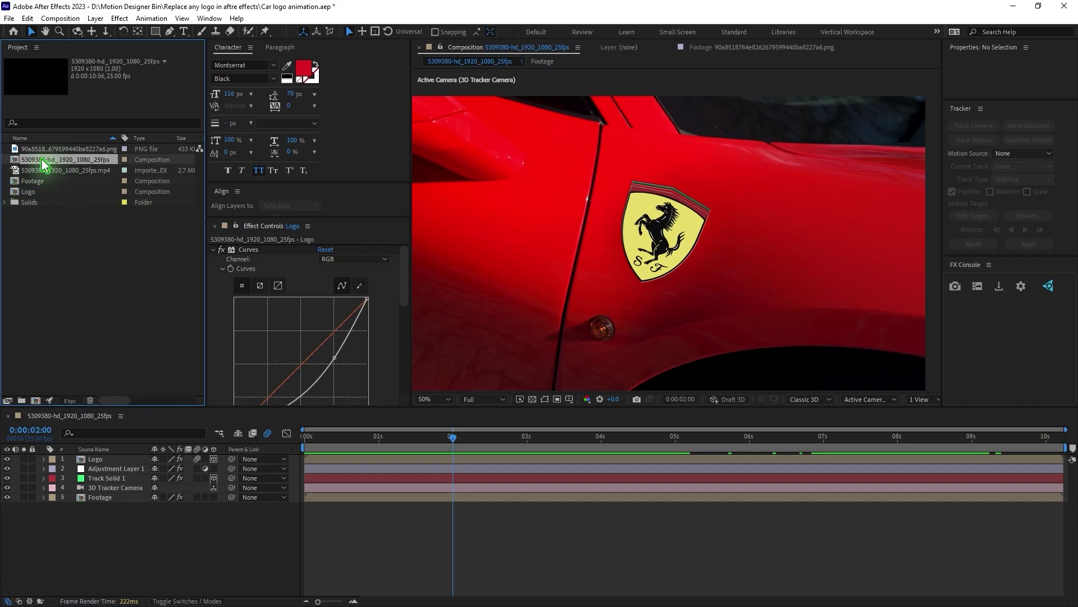
# Create a new composition from the 5309380-hd_1920_1080_25fps composition and name it Render.
pyautogui.moveTo(42, 164); pyautogui.dragTo(35, 400)
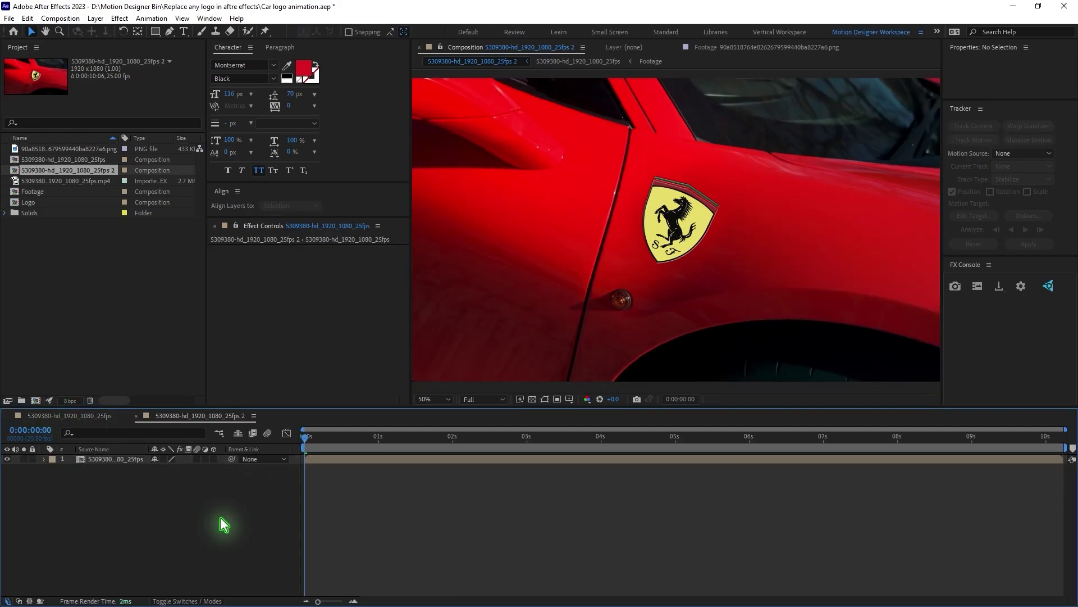
pyautogui.hotkey('ctrl', 'k')
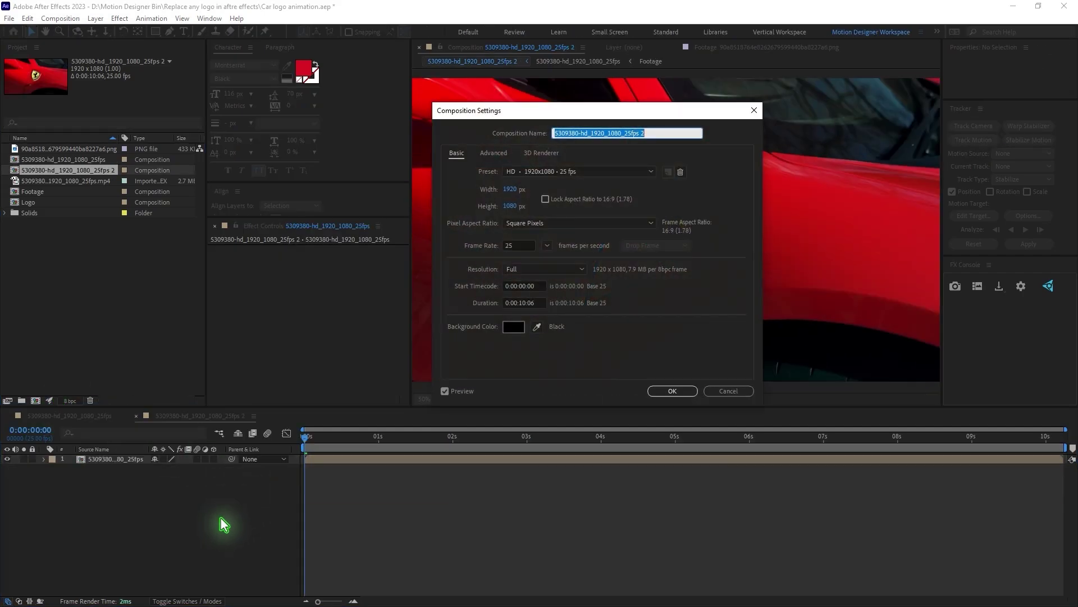
pyautogui.press('Return')
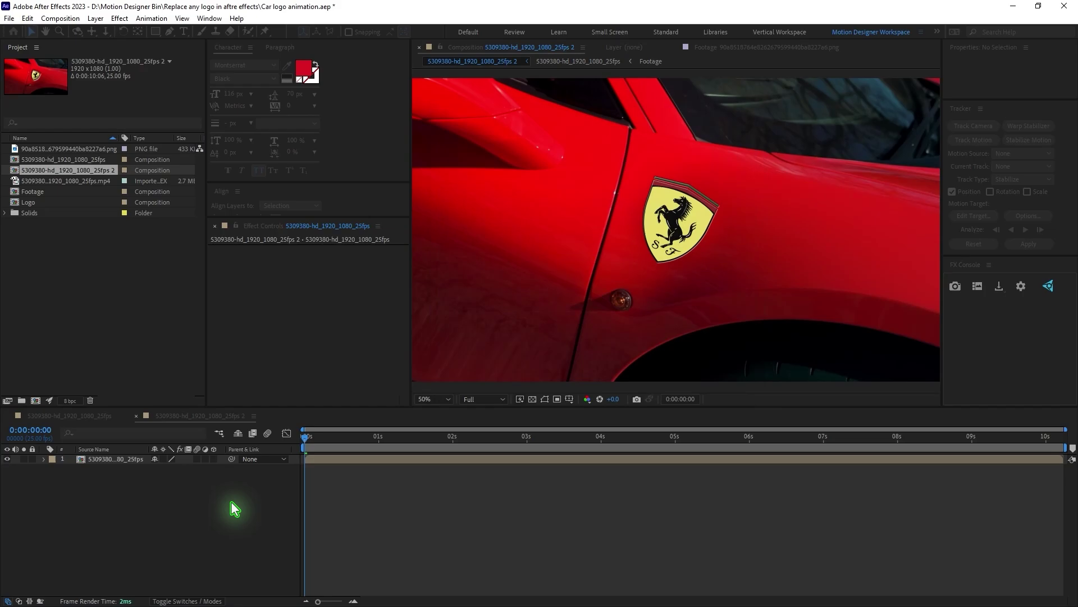
# Enable time remapping on the nested composition layer in Render.
pyautogui.rightClick(338, 462)
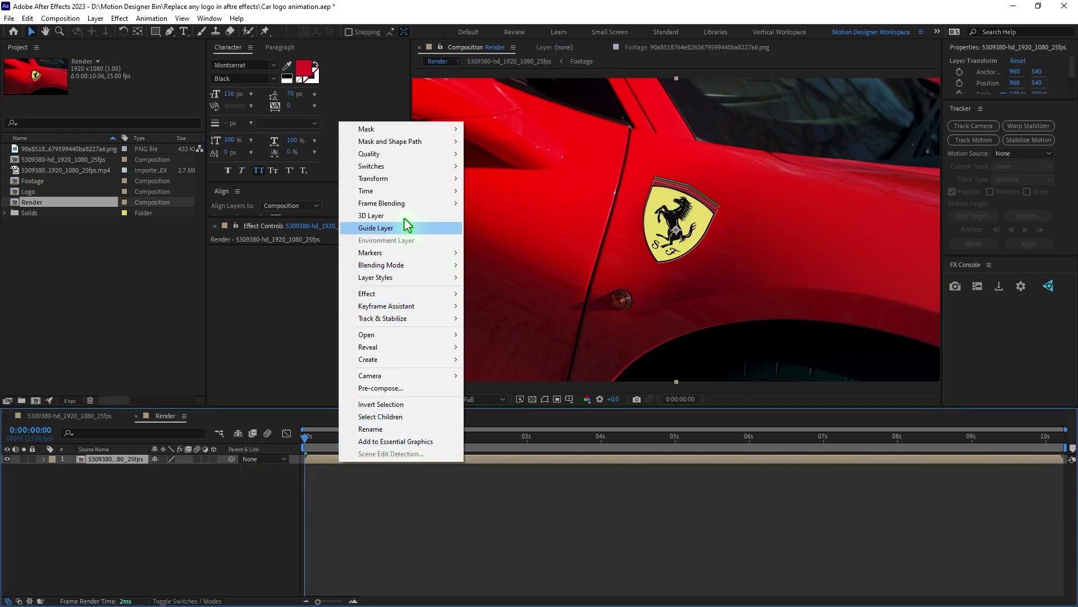
pyautogui.moveTo(402, 192)
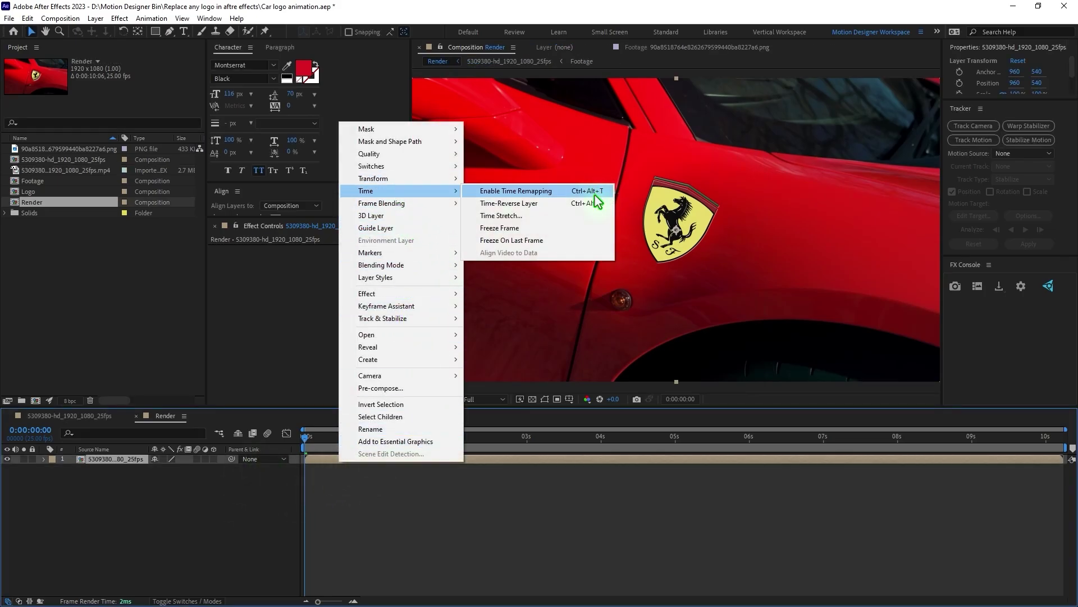
pyautogui.click(554, 191)
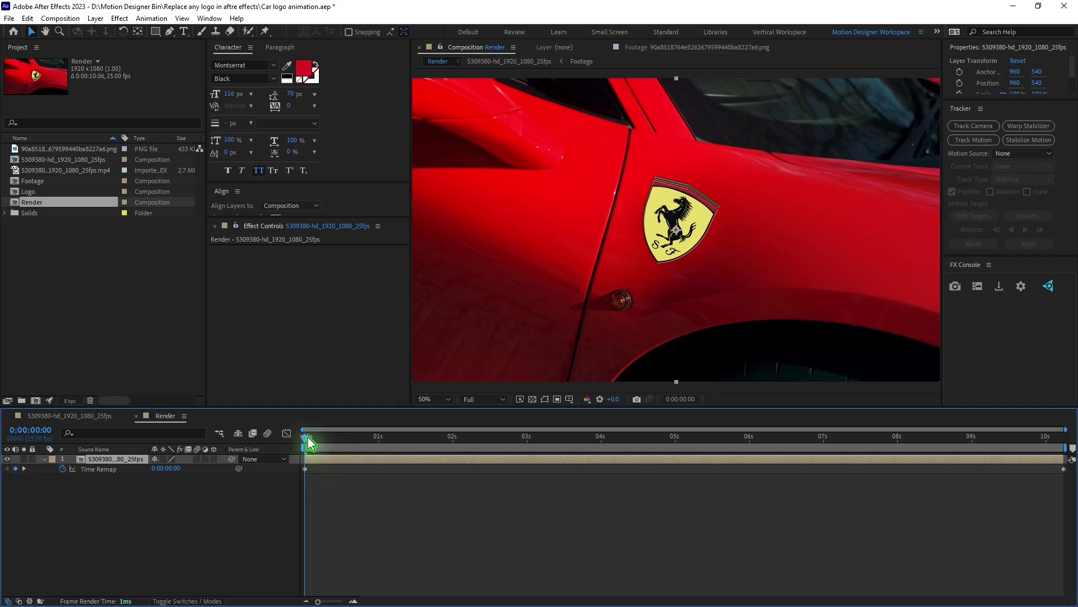
# Add Time Remap keyframes at 0:00:05:01, 0:00:06:06 and 0:00:07:00 on the nested composition layer.
pyautogui.moveTo(308, 443); pyautogui.dragTo(678, 476)
pyautogui.click(15, 469)
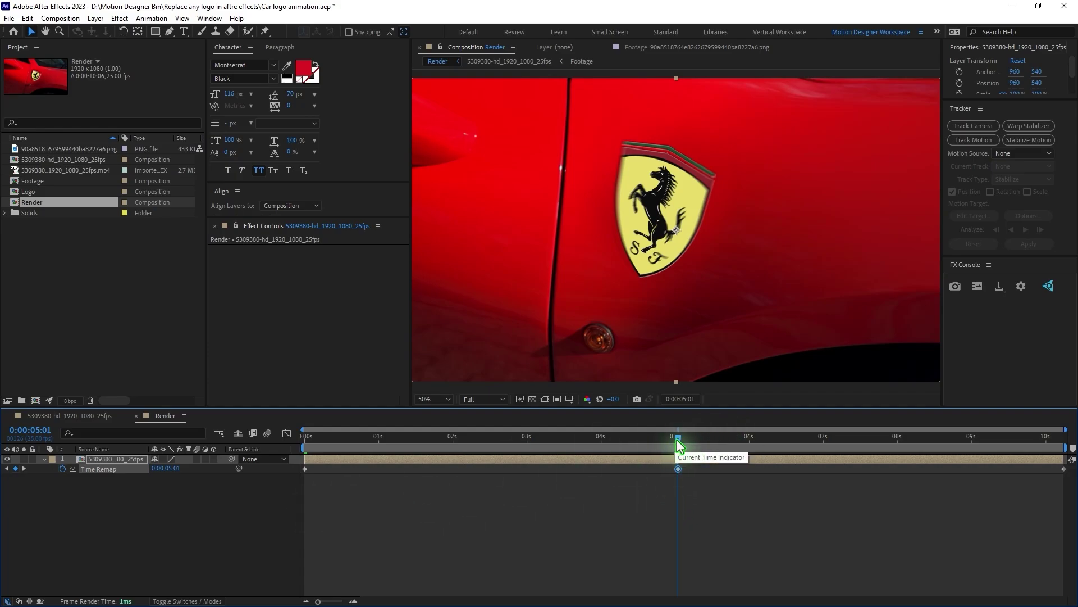
pyautogui.moveTo(678, 438); pyautogui.dragTo(1044, 454)
pyautogui.click(15, 468)
pyautogui.click(15, 468)
# Move the last Time Remap keyframe to 0:00:07:10 and the first one to 0:00:04:16.
pyautogui.click(832, 444)
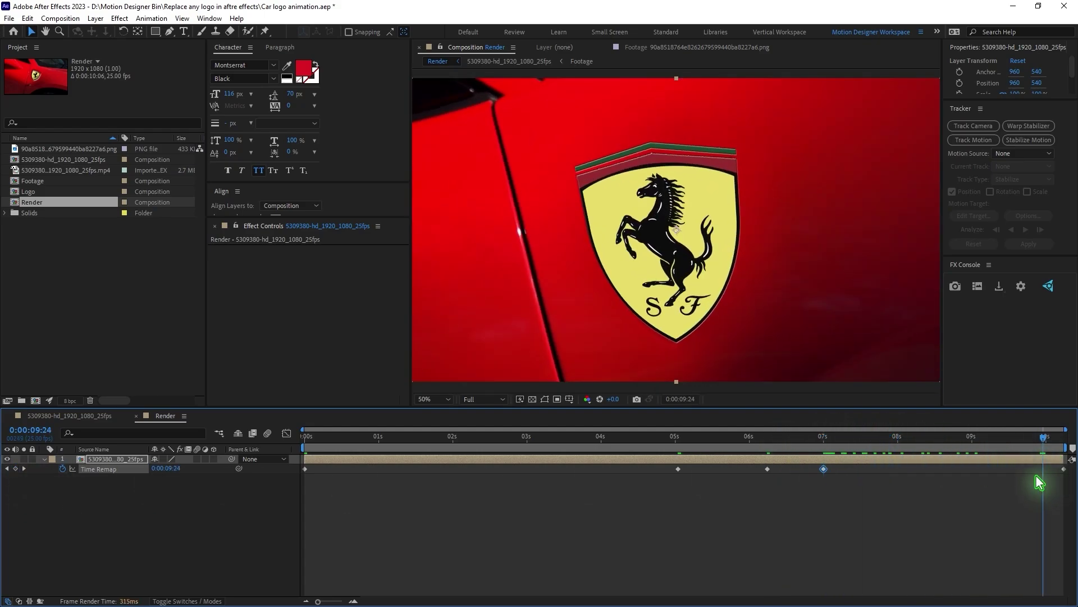
pyautogui.click(827, 444)
pyautogui.hotkey('shift', 'pagedown')
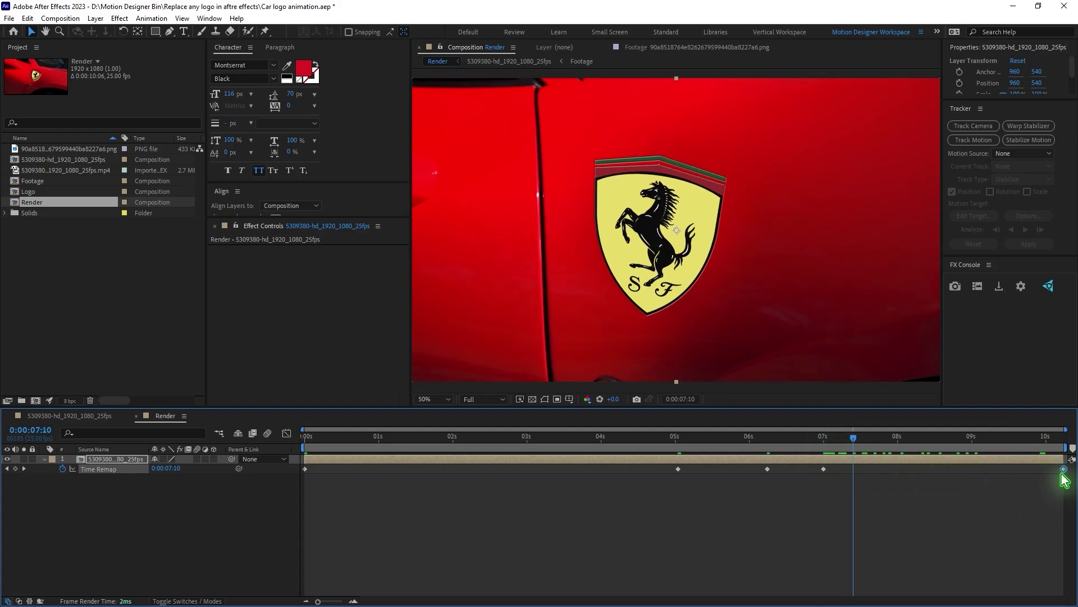
pyautogui.moveTo(1064, 469); pyautogui.dragTo(856, 477)
pyautogui.click(677, 443)
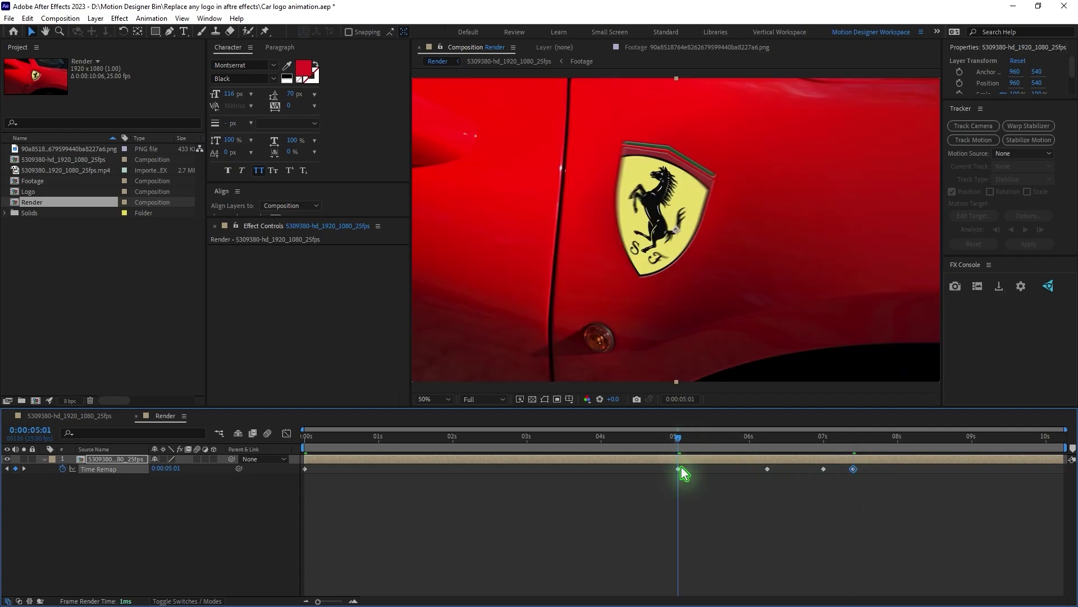
pyautogui.hotkey('shift', 'pageup')
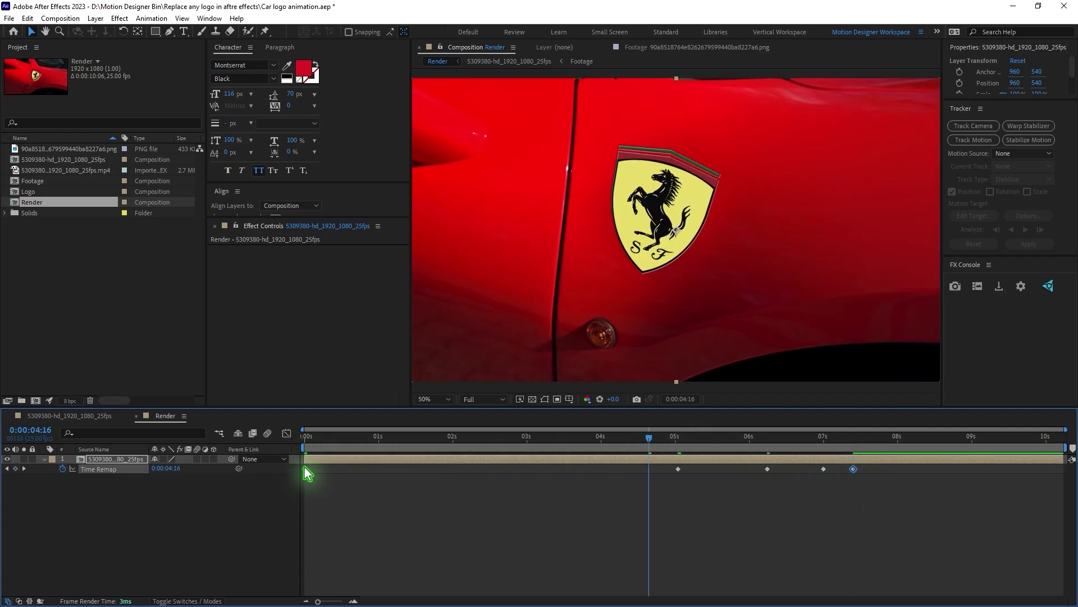
pyautogui.moveTo(305, 468); pyautogui.dragTo(649, 470)
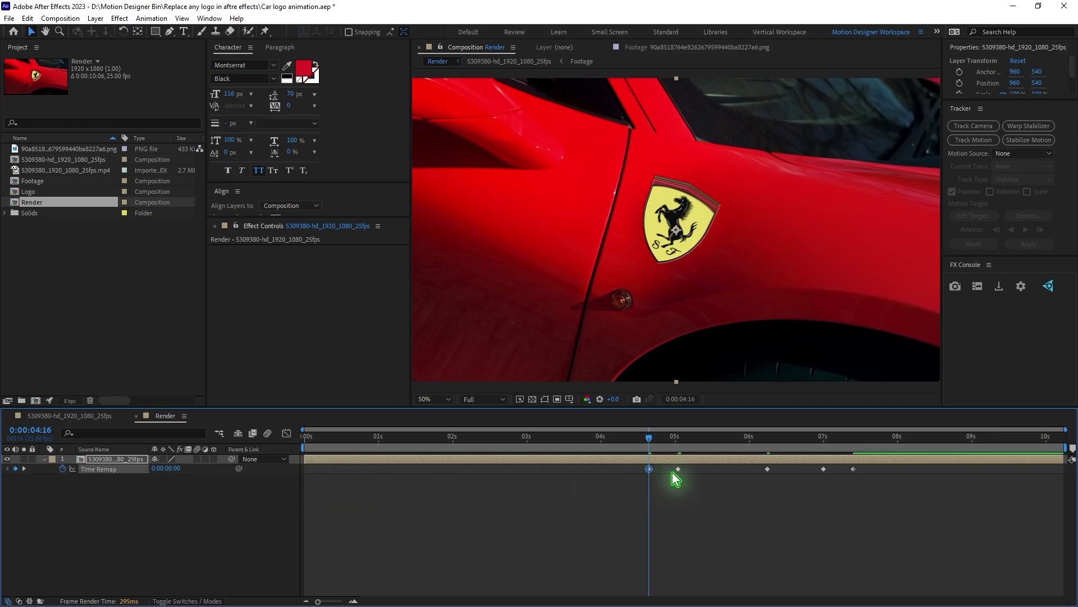
# Play back the retimed animation from 0:00:04:13.
pyautogui.click(697, 493)
pyautogui.click(635, 443)
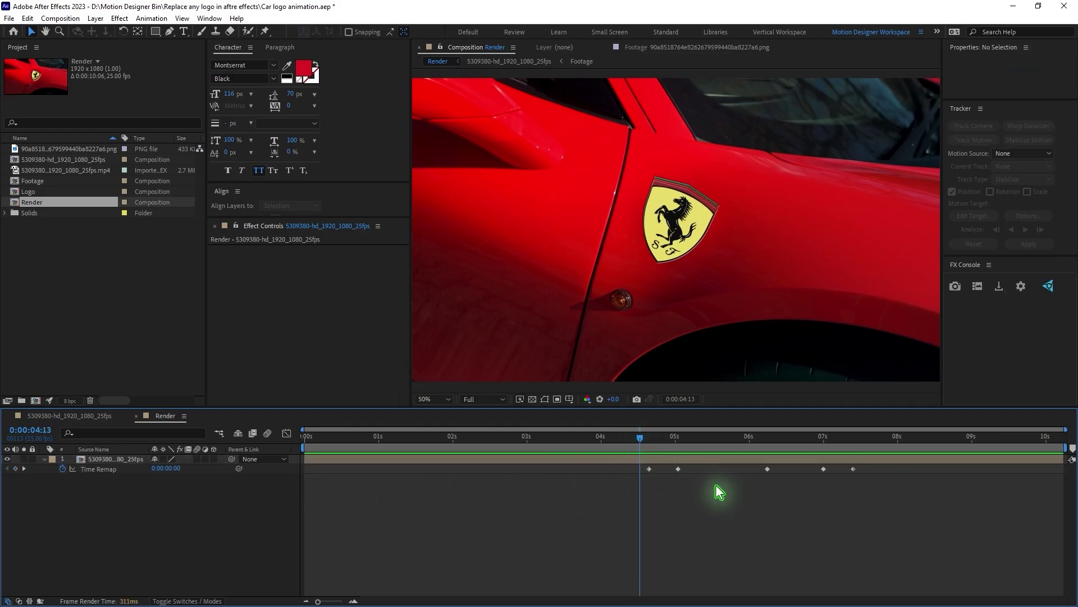
pyautogui.press('space')
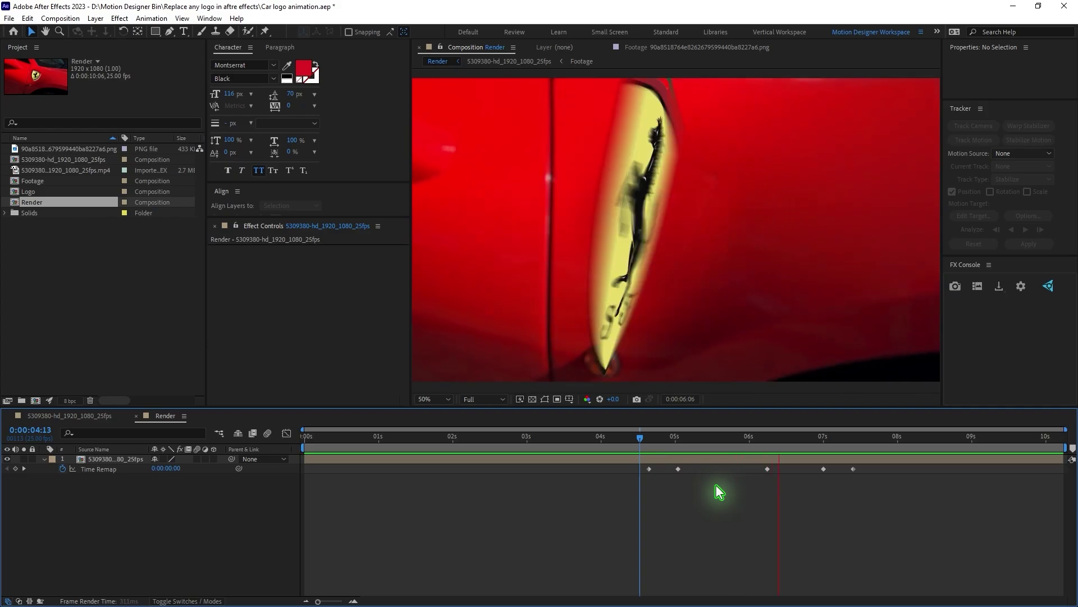
pyautogui.press('space')
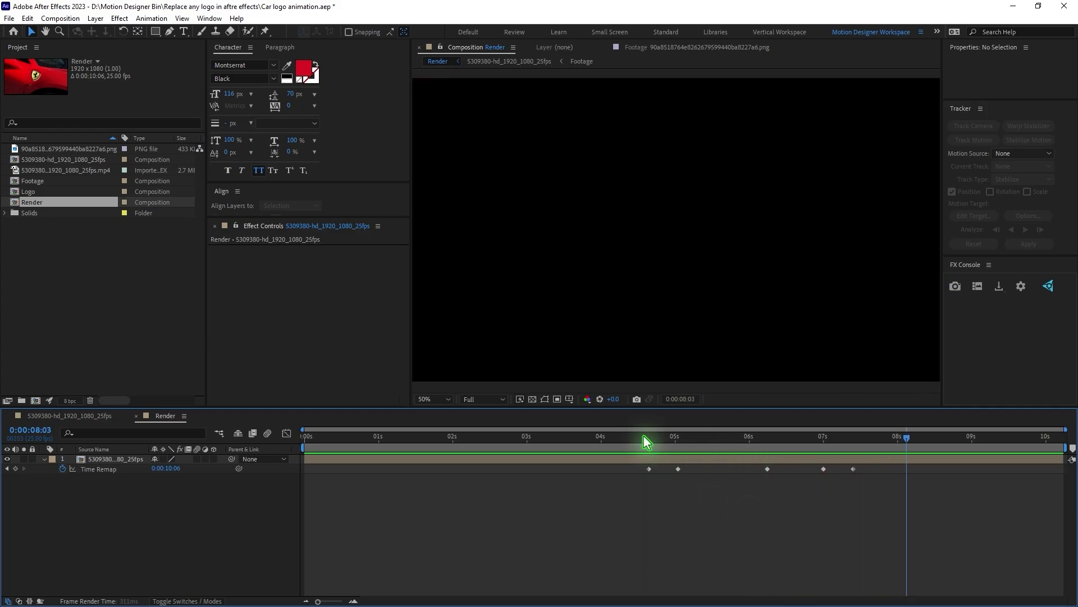
# Trim the Render composition to a work area from 0:00:04:16 to just after the last Time Remap keyframe, and preview it.
pyautogui.moveTo(647, 443); pyautogui.dragTo(649, 470)
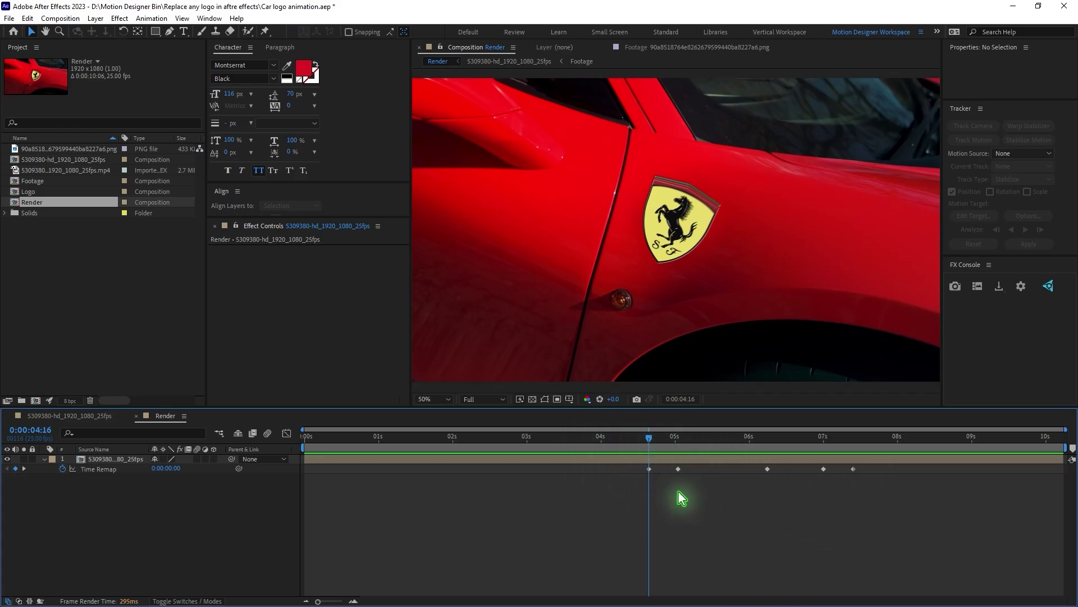
pyautogui.press('b')
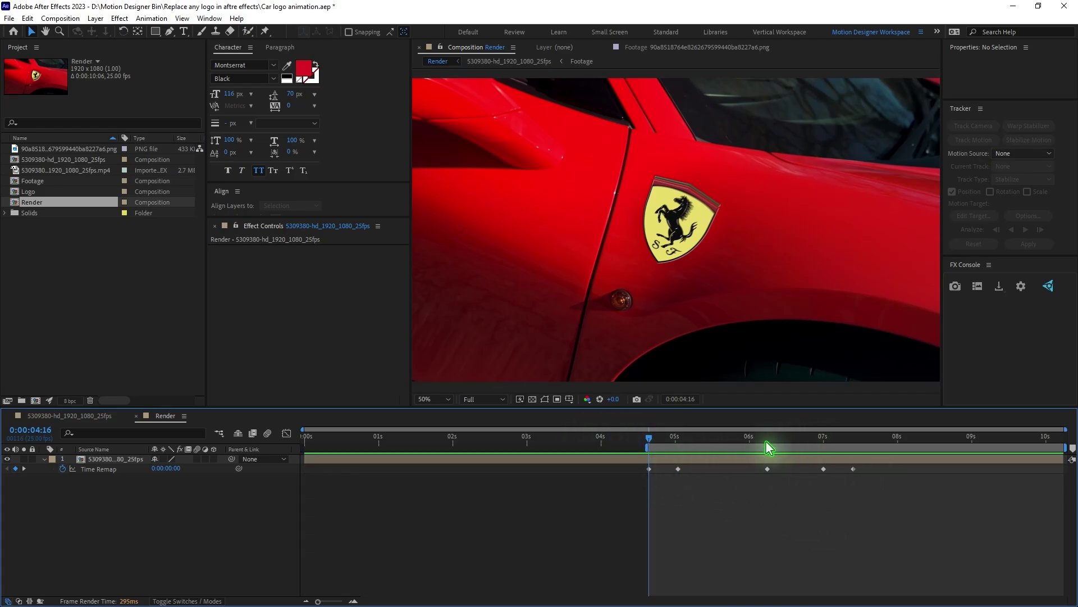
pyautogui.moveTo(766, 440); pyautogui.dragTo(739, 461)
pyautogui.press('n')
pyautogui.rightClick(719, 448)
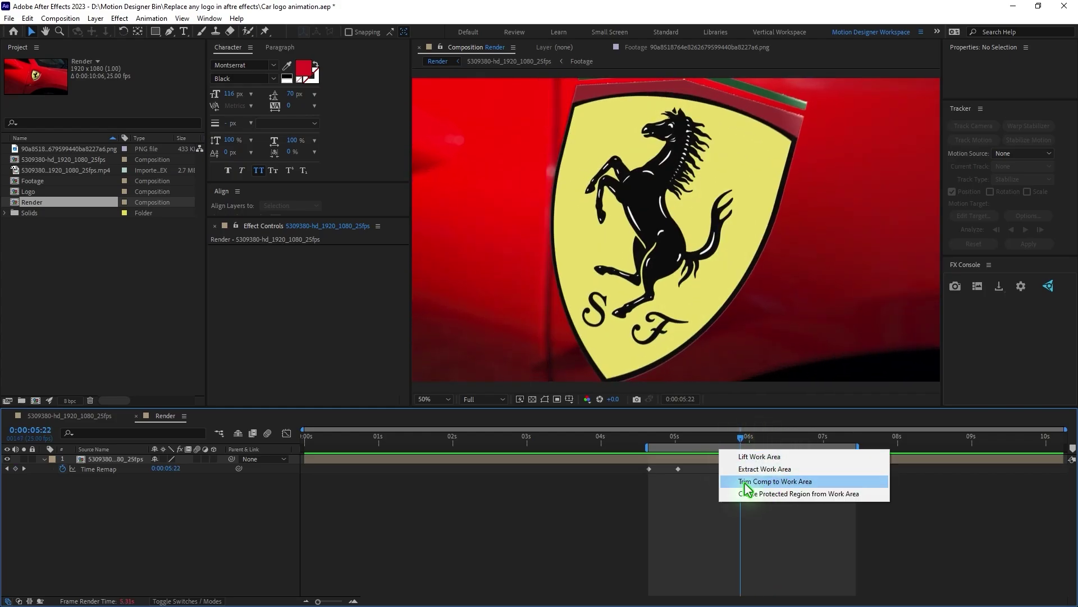
pyautogui.click(803, 483)
pyautogui.moveTo(725, 441); pyautogui.dragTo(303, 470)
pyautogui.press('space')
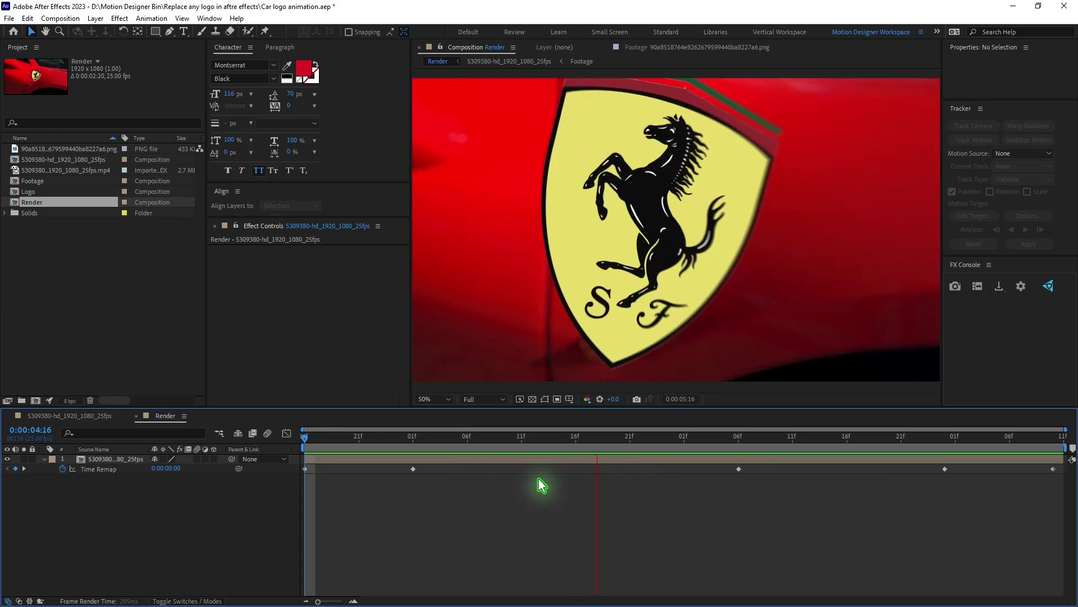
pyautogui.press('space')
# Apply Easy Ease to all five Time Remap keyframes.
pyautogui.moveTo(1059, 464); pyautogui.dragTo(270, 497)
pyautogui.rightClick(305, 470)
pyautogui.moveTo(395, 464)
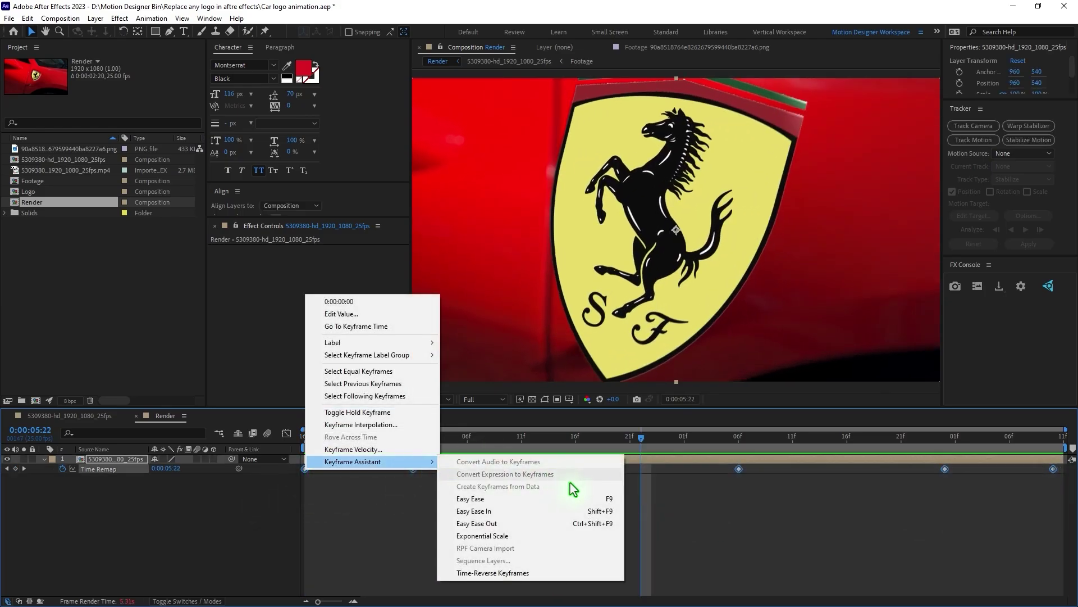
pyautogui.click(528, 500)
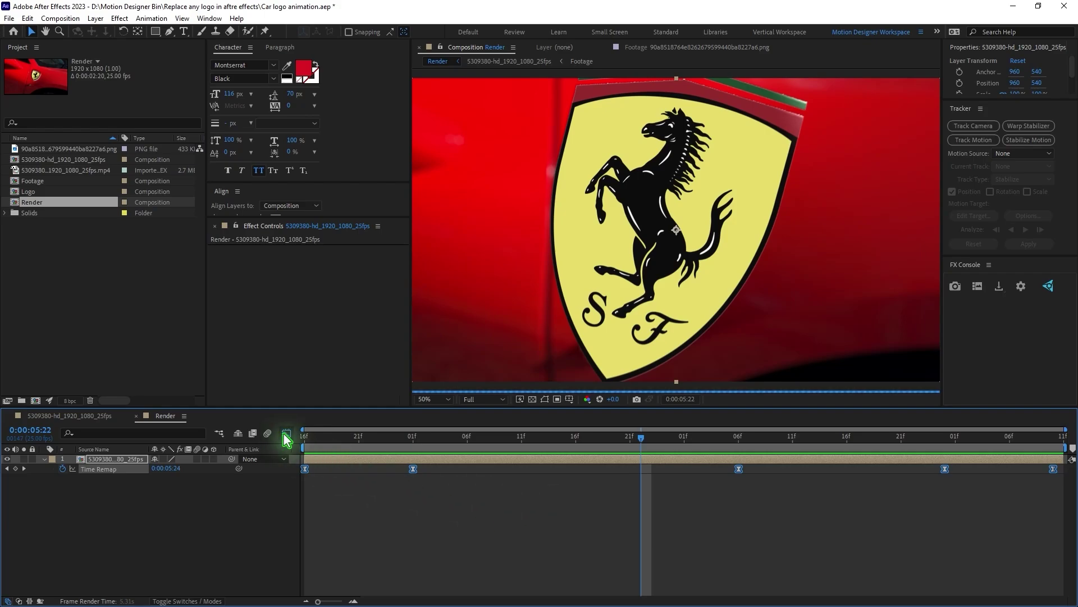
# In the speed graph, make the first Time Remap segment peak early, and lengthen the outgoing handles of the 0:00:05:01 and 0:00:06:06 keyframes.
pyautogui.click(287, 434)
pyautogui.press('Home')
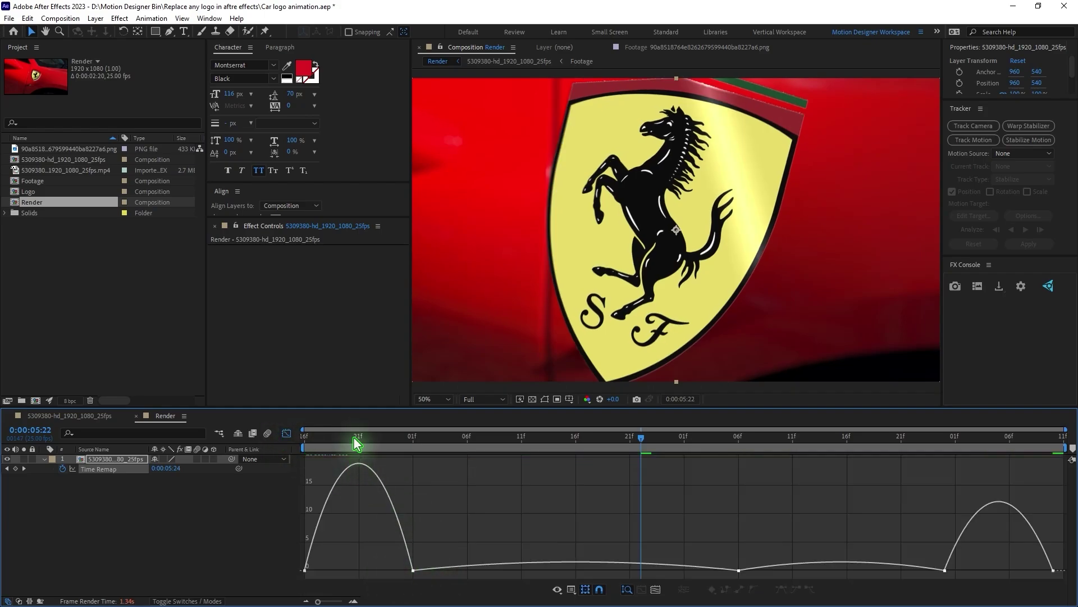
pyautogui.moveTo(456, 544); pyautogui.dragTo(369, 570)
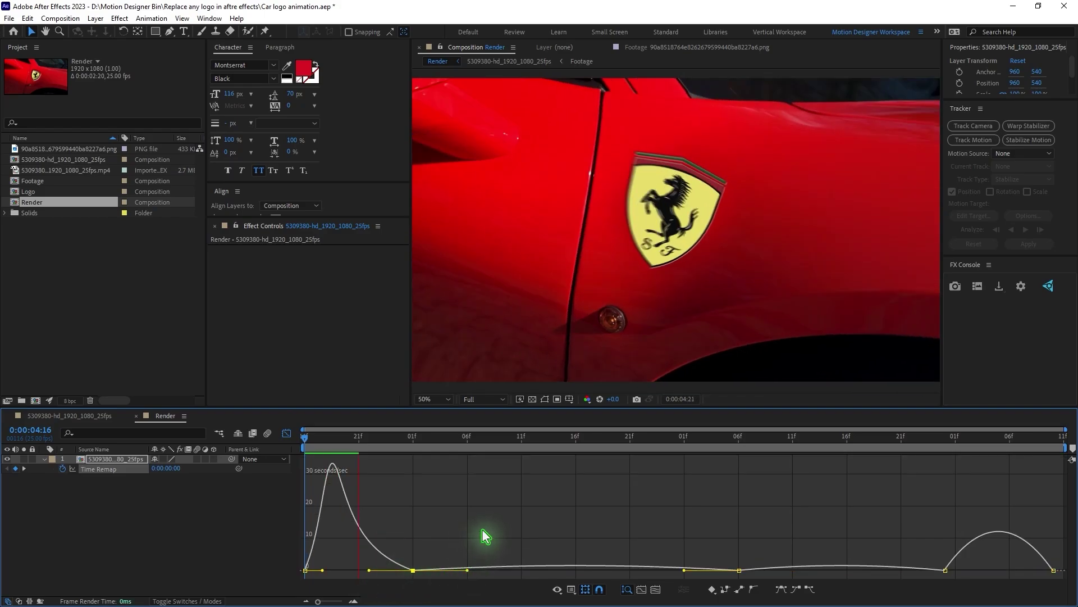
pyautogui.press('space')
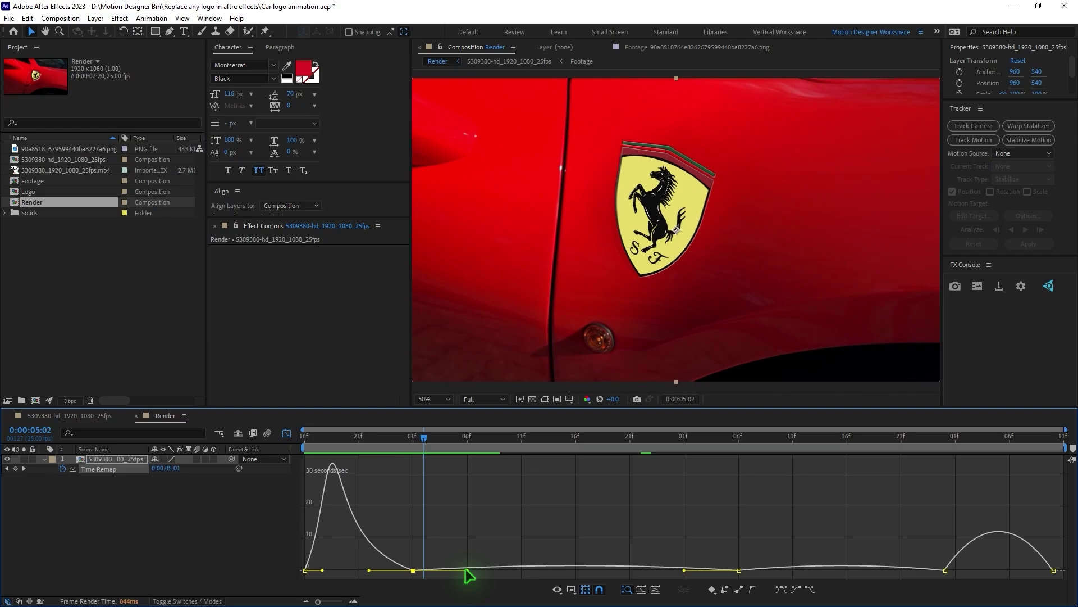
pyautogui.moveTo(467, 570); pyautogui.dragTo(494, 570)
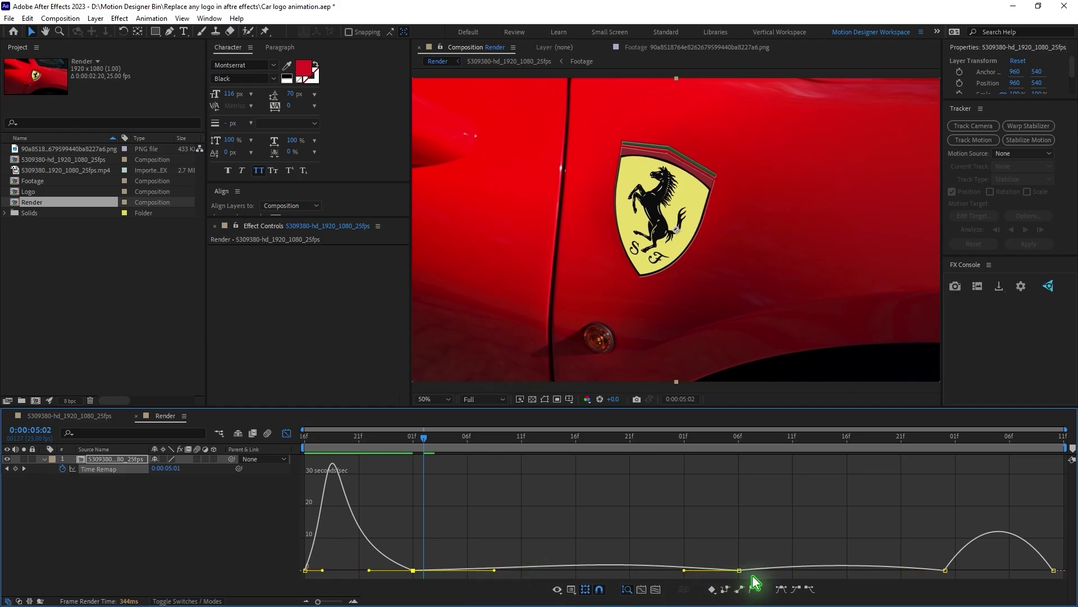
pyautogui.moveTo(772, 569); pyautogui.dragTo(778, 571)
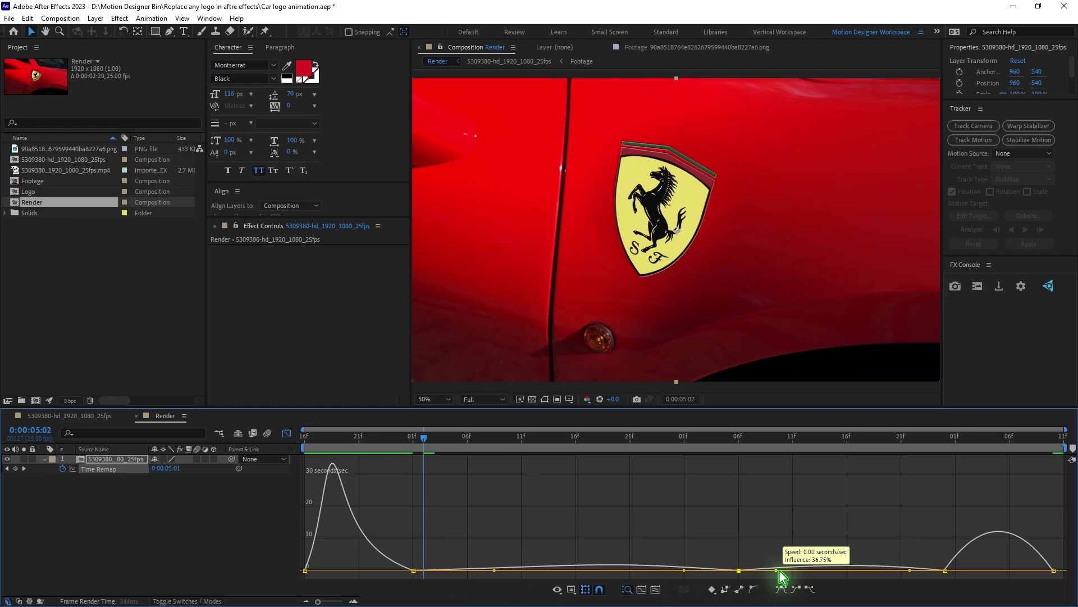
# Raise the outgoing influence of the 0:00:07:00 Time Remap keyframe to about 90%, leave the graph view and preview from the start.
pyautogui.click(945, 570)
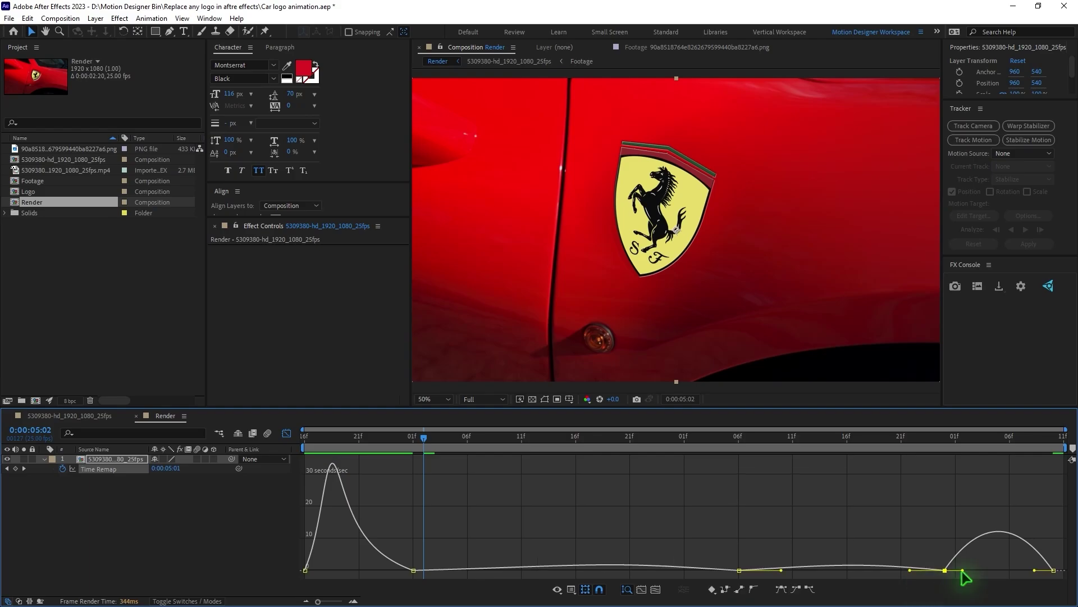
pyautogui.moveTo(962, 571); pyautogui.dragTo(992, 578)
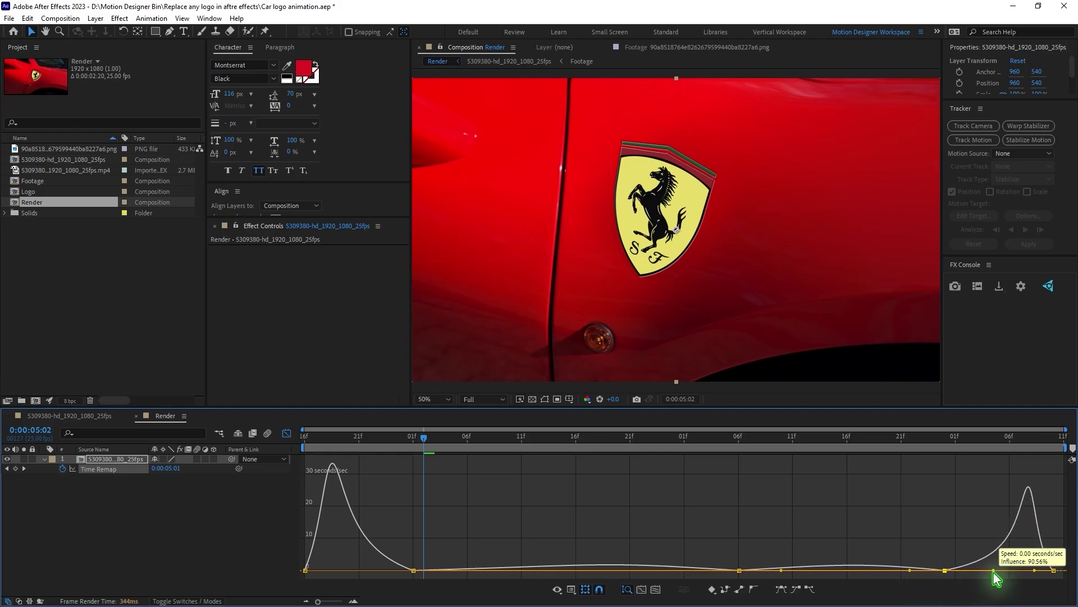
pyautogui.click(728, 436)
pyautogui.click(286, 432)
pyautogui.press('Home')
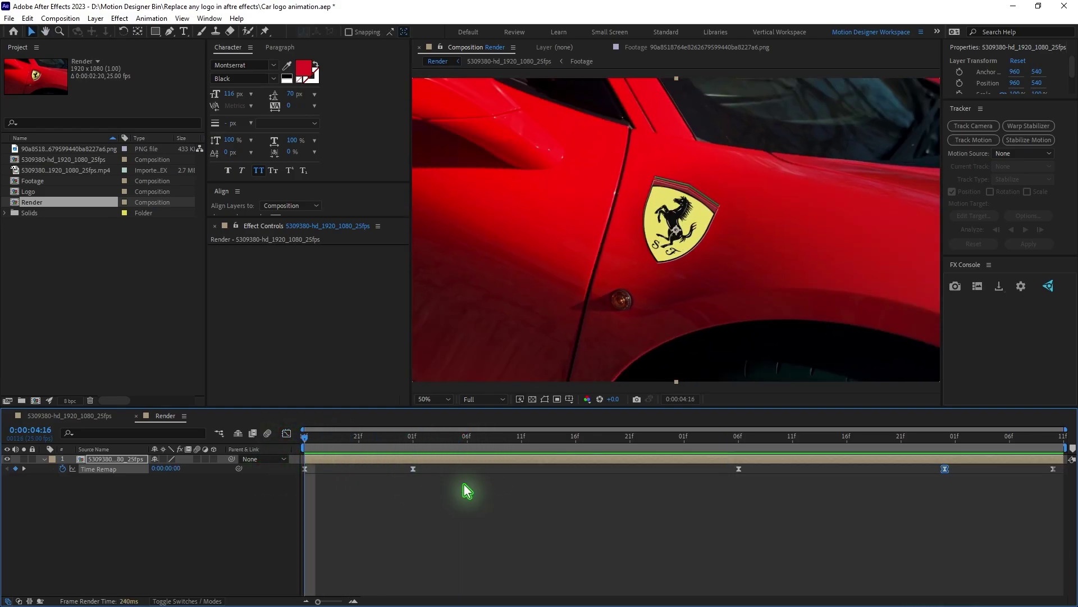
pyautogui.press('space')
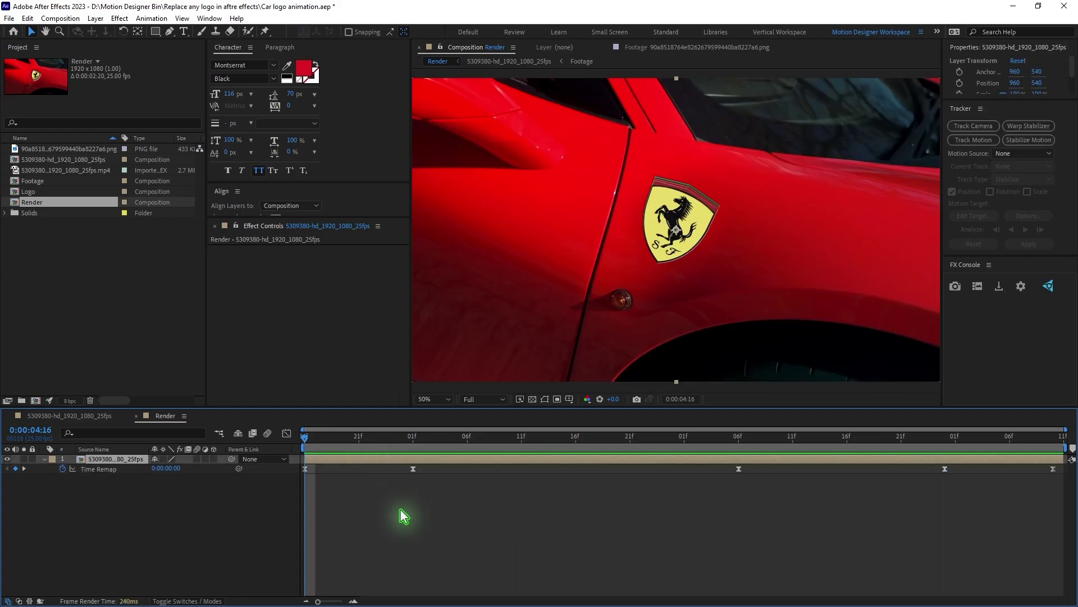
# Apply the CC Force Motion Blur effect to the nested composition layer.
pyautogui.hotkey('ctrl', 'space')
pyautogui.write('force')
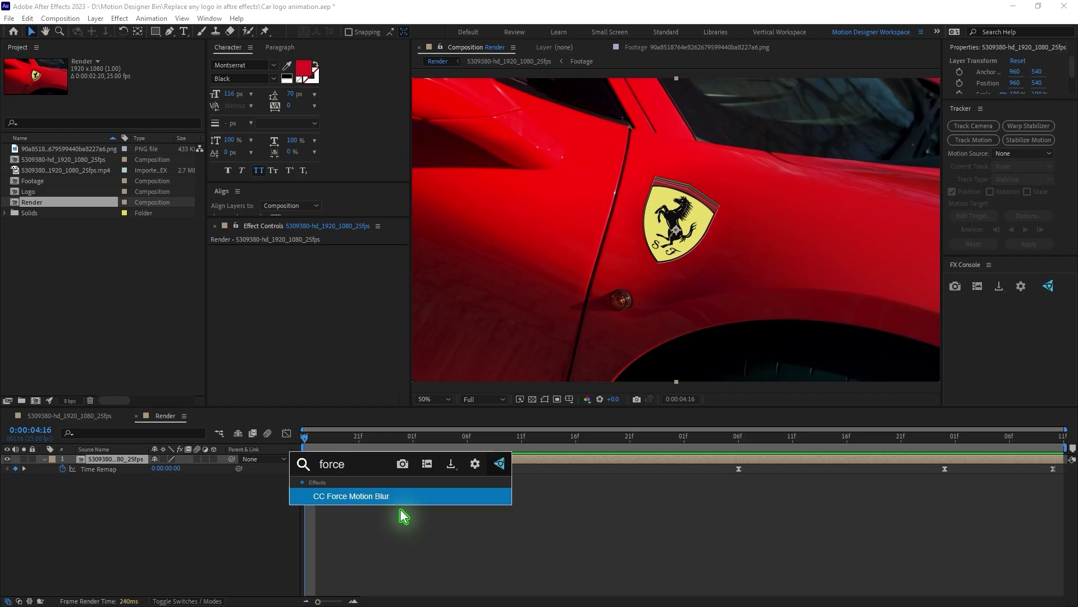
pyautogui.press('Return')
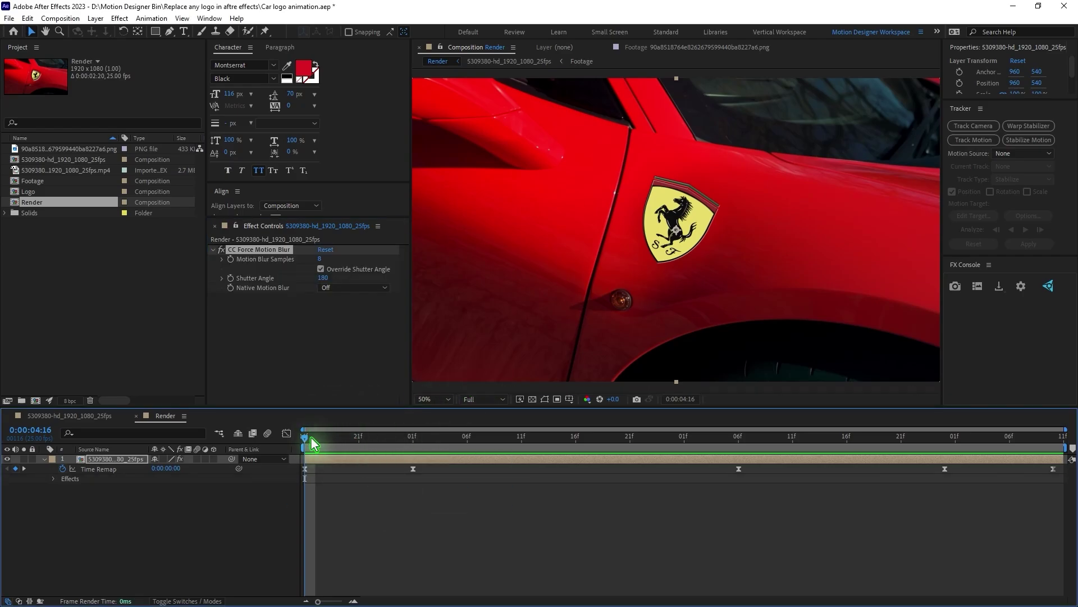
# Compare the frame at 0:00:04:19 with CC Force Motion Blur switched off and on.
pyautogui.moveTo(311, 436); pyautogui.dragTo(333, 441)
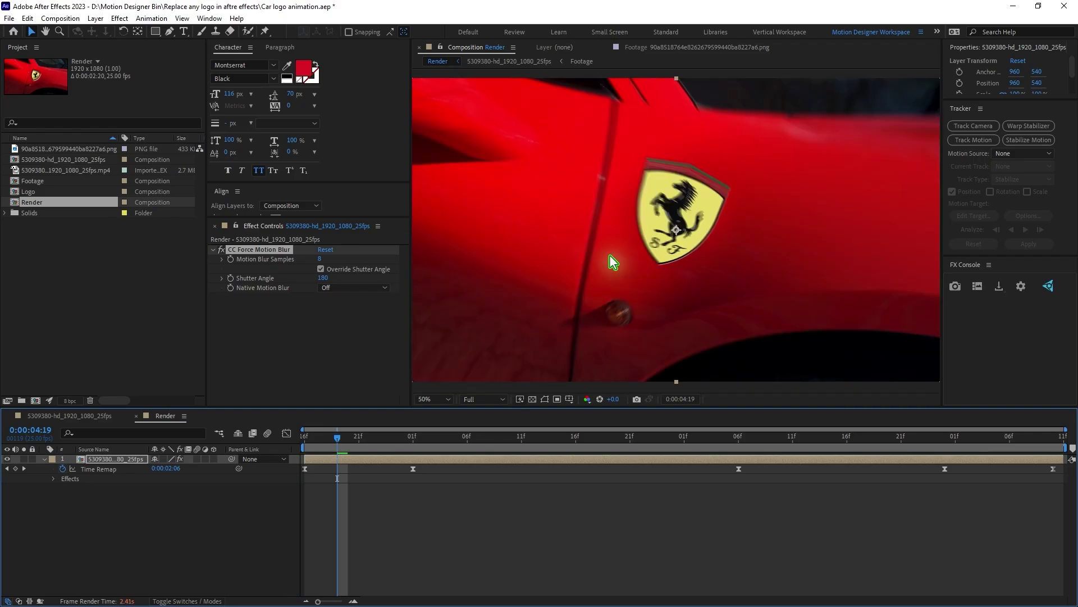
pyautogui.click(221, 249)
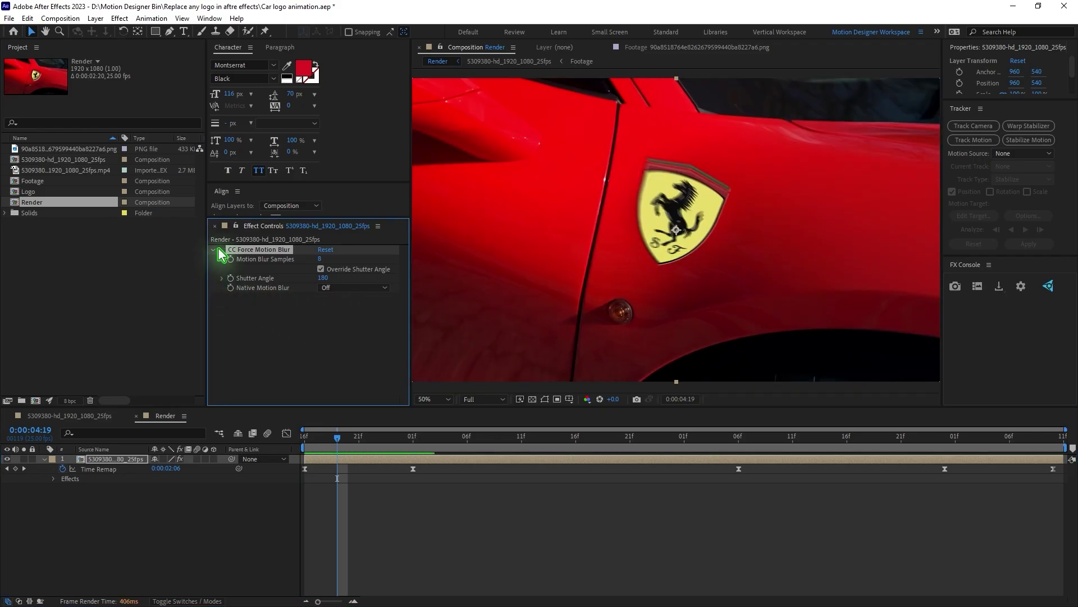
pyautogui.click(222, 250)
pyautogui.click(221, 249)
pyautogui.click(221, 250)
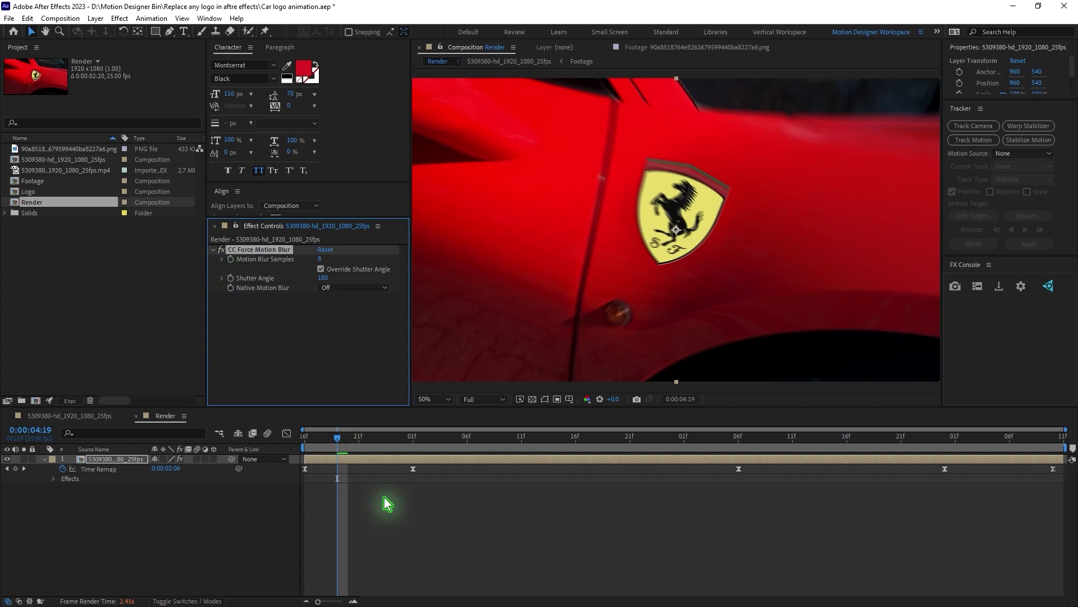
pyautogui.click(460, 536)
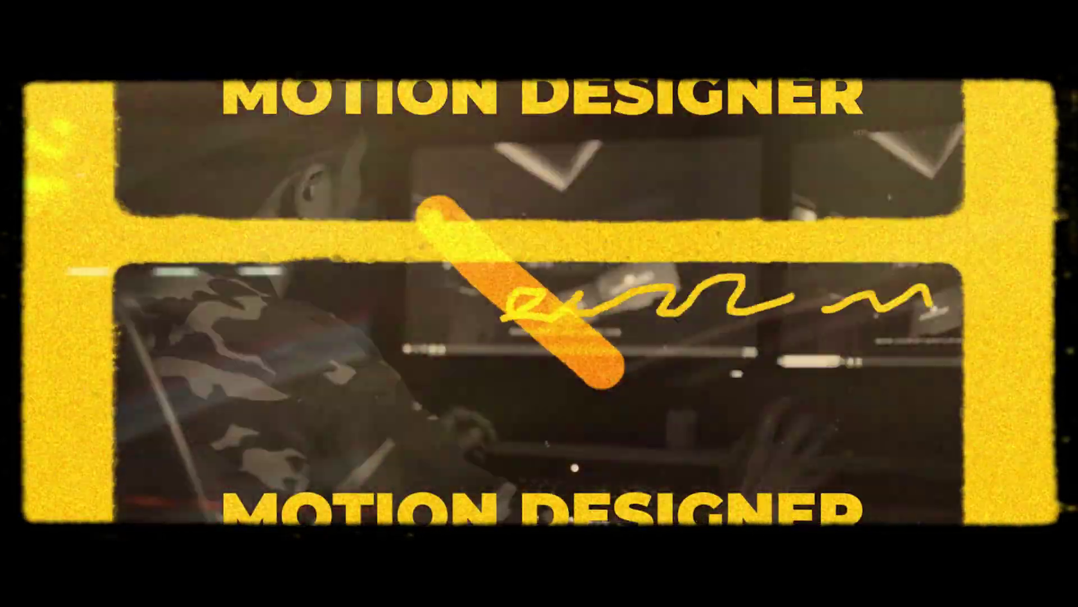